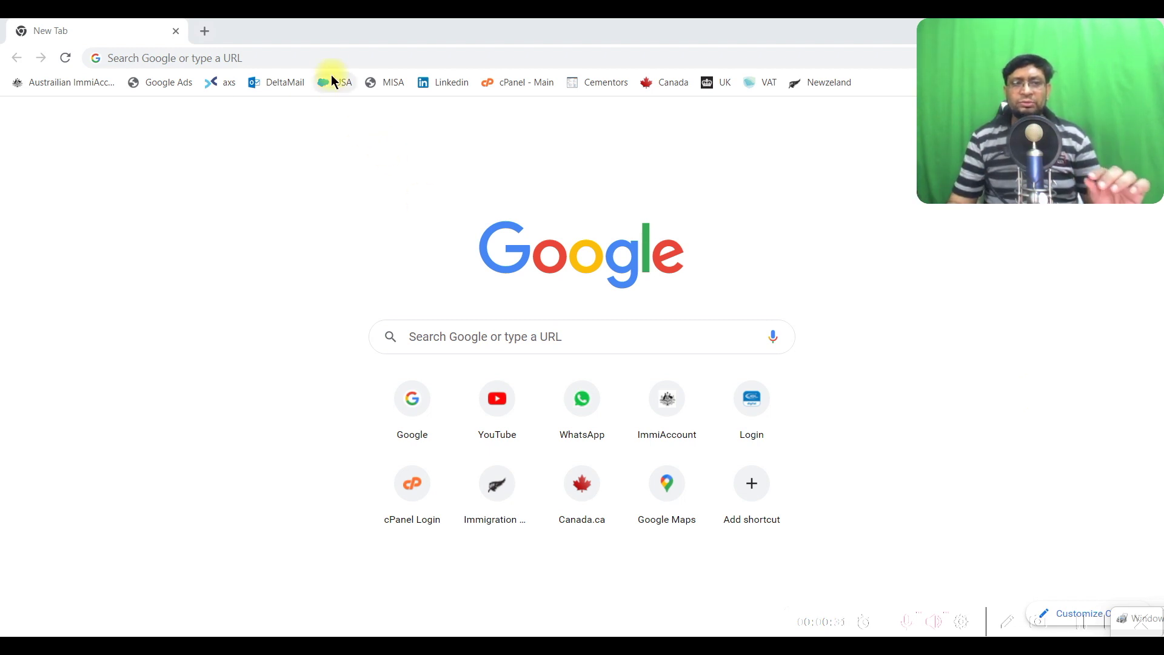
Put the cursor in the address bar of the new Chrome tab
{"action": "left_click", "coordinate": [326, 58]}
Load oracle.com, restore the browser window and show the account menu
{"action": "type", "text": "www"}
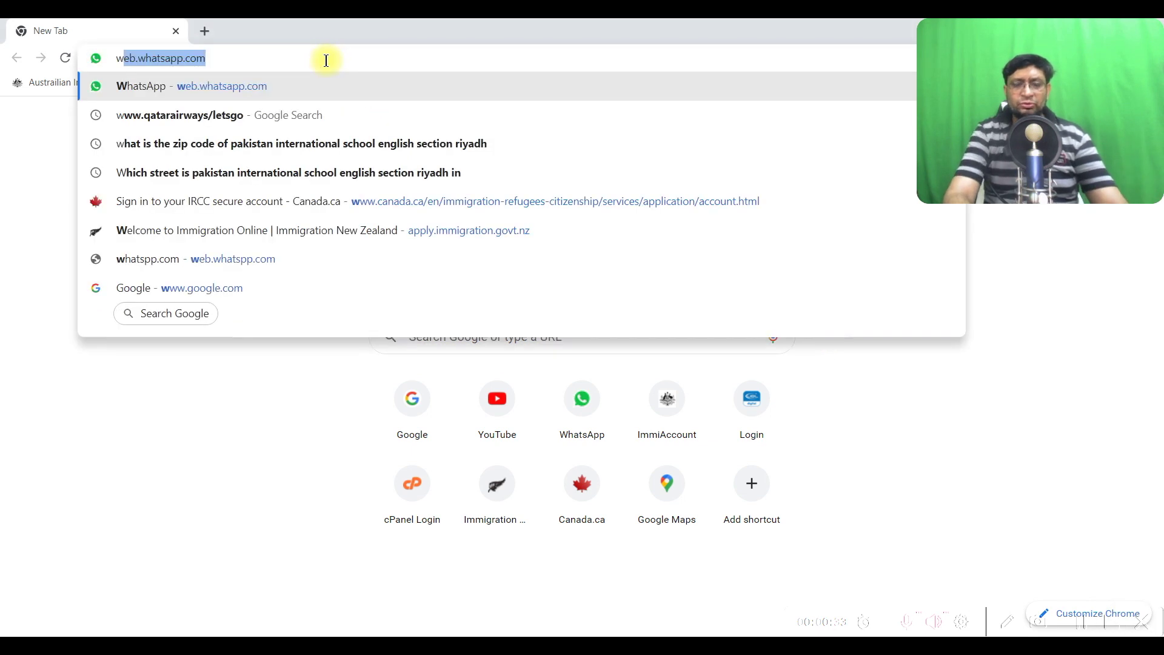
{"action": "key", "text": "BackSpace"}
{"action": "key", "text": "BackSpace"}
{"action": "key", "text": "BackSpace"}
{"action": "key", "text": "BackSpace"}
{"action": "type", "text": "oracle.co"}
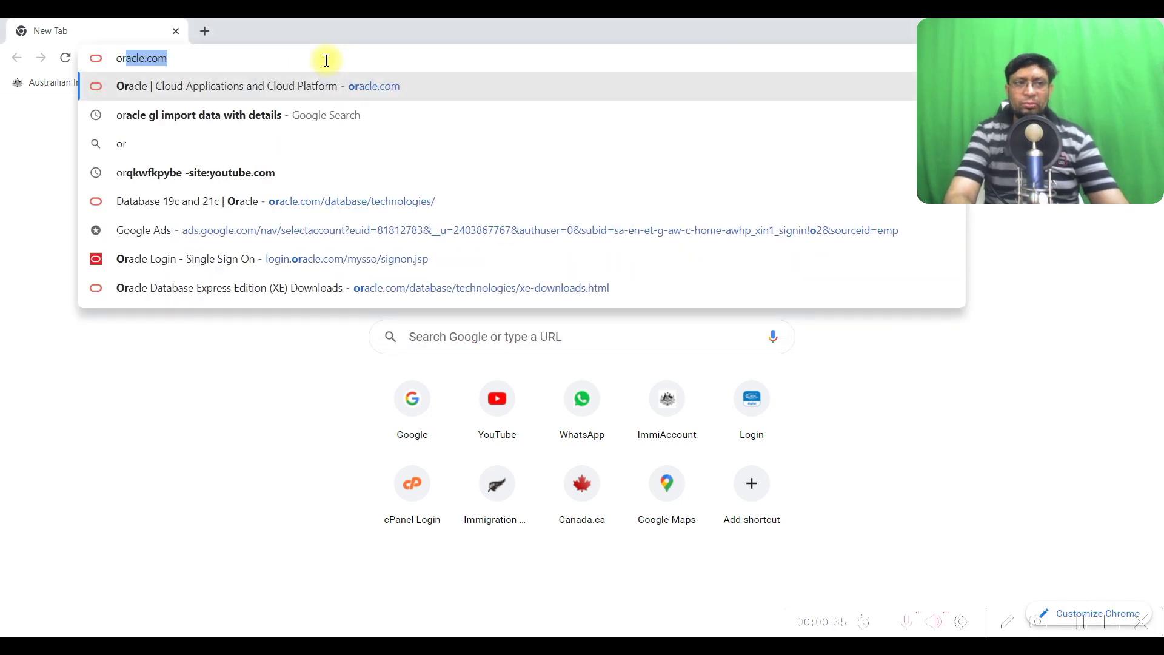
{"action": "type", "text": "m"}
{"action": "key", "text": "Return"}
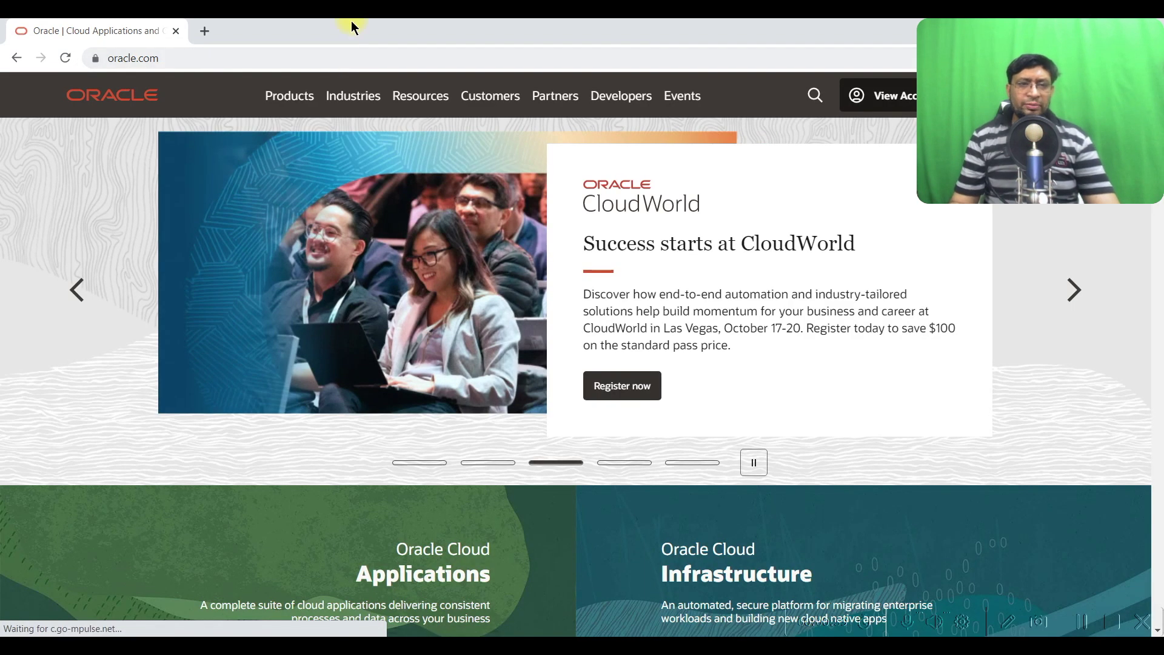
{"action": "double_click", "coordinate": [606, 21]}
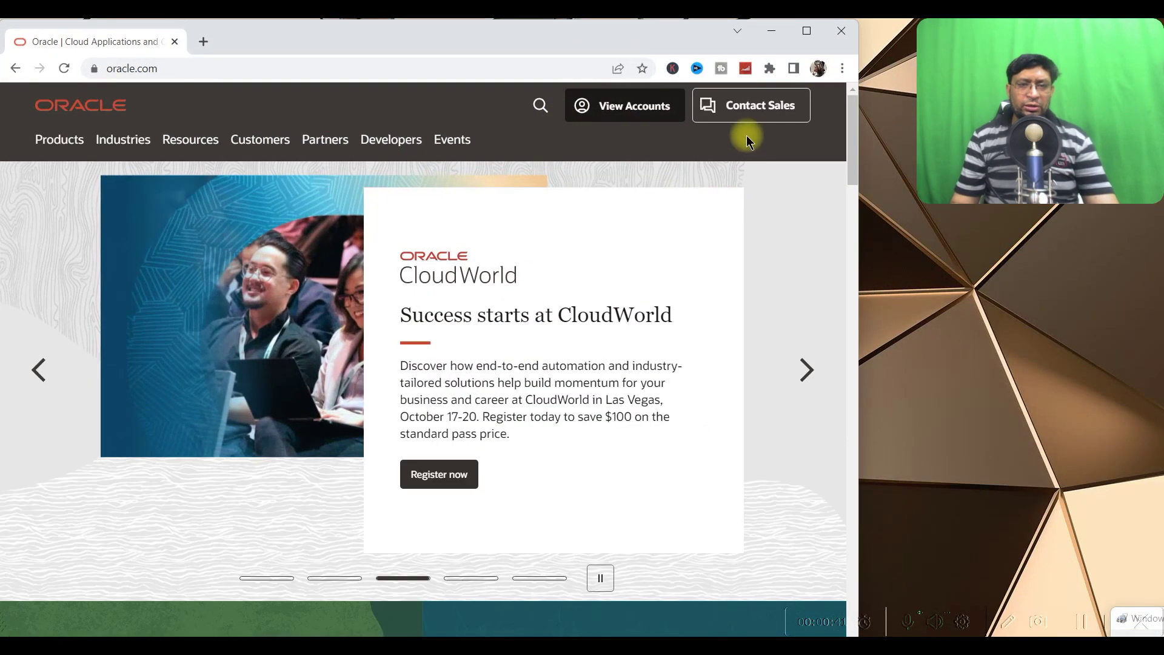
{"action": "left_click", "coordinate": [632, 108]}
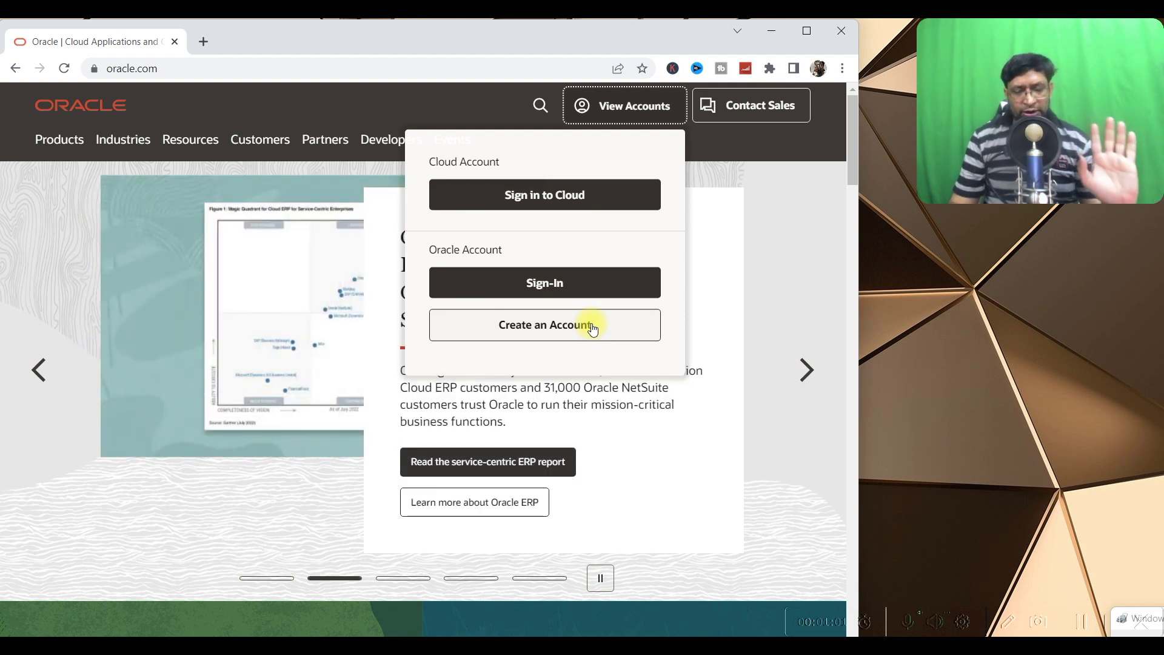
Open the create-account form and enter the email address and a matching password pair
{"action": "left_click", "coordinate": [592, 328]}
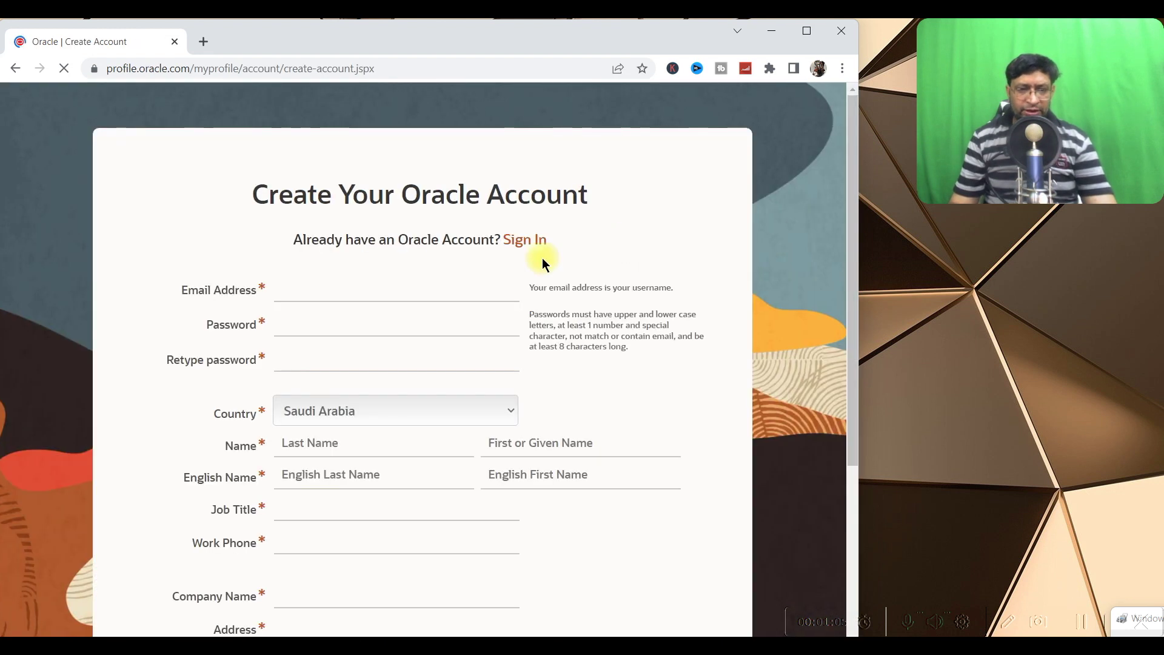
{"action": "left_click", "coordinate": [352, 285]}
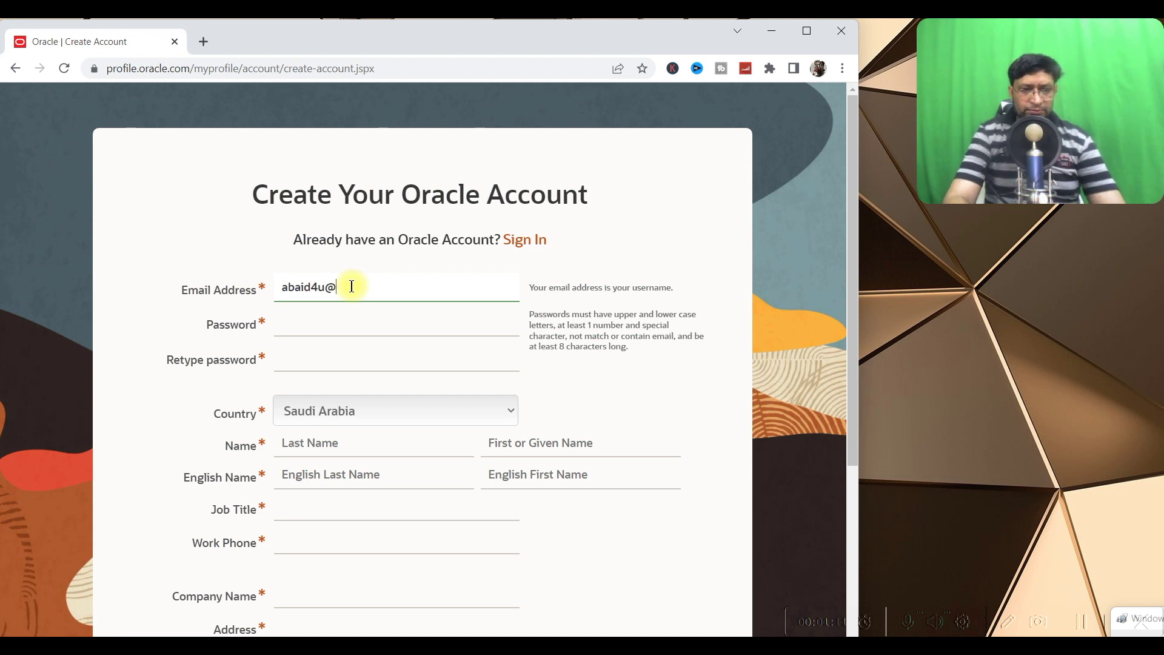
{"action": "key", "text": "Tab"}
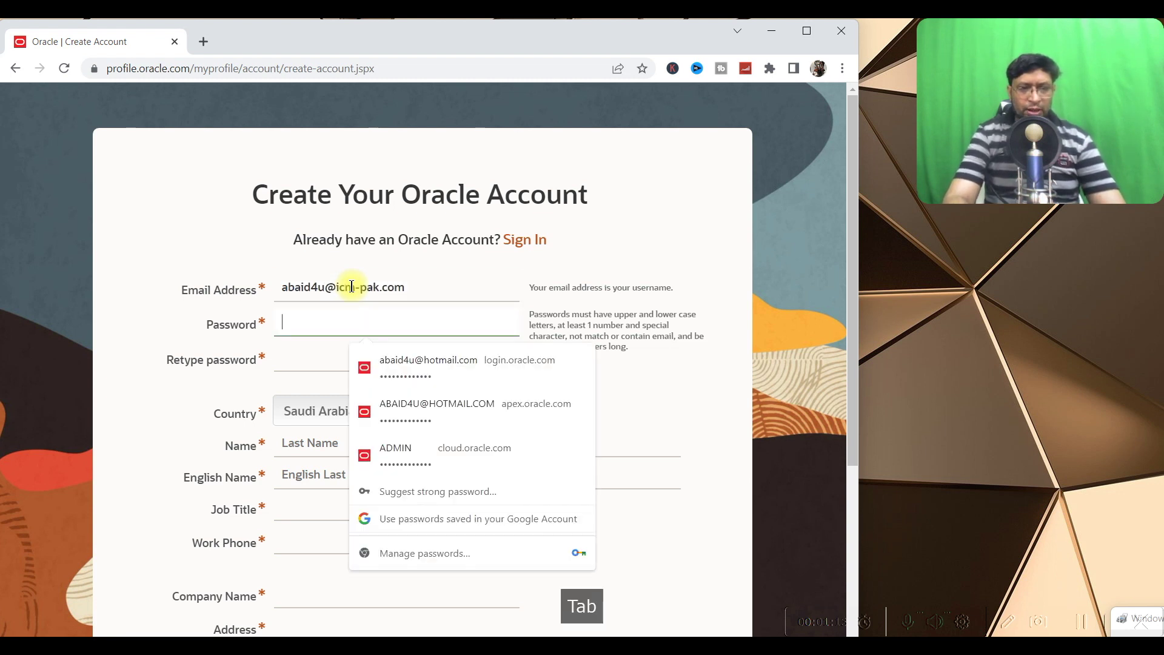
{"action": "type", "text": "•••••••••••"}
{"action": "key", "text": "Tab"}
{"action": "type", "text": "•••••••"}
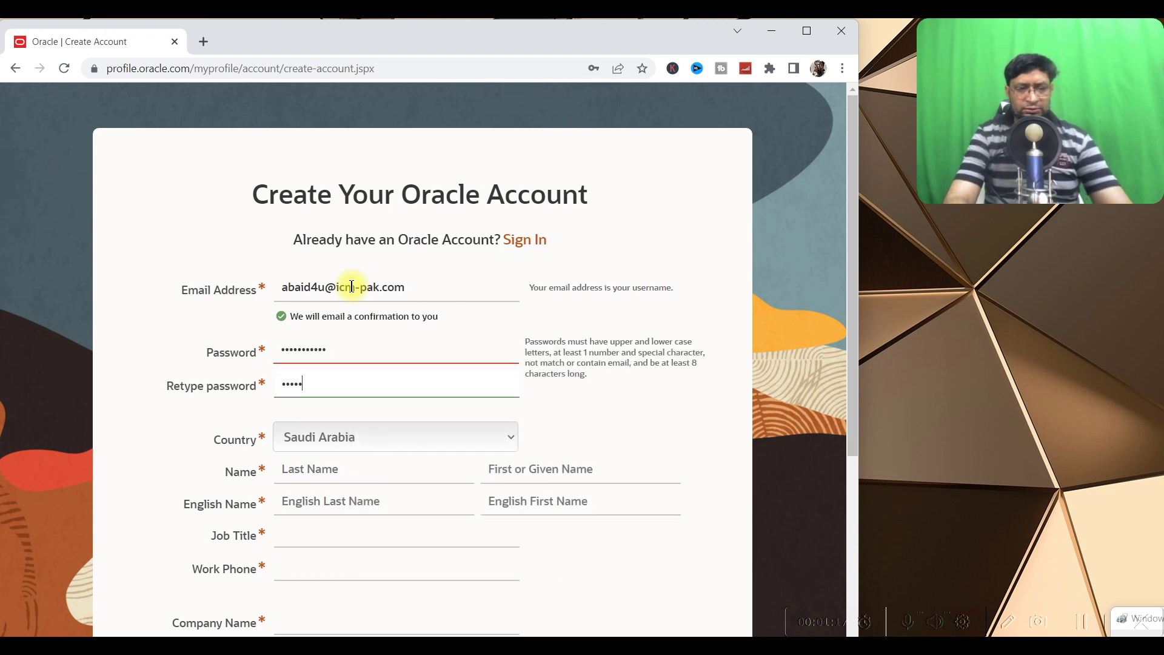
{"action": "key", "text": "BackSpace"}
{"action": "key", "text": "BackSpace"}
{"action": "key", "text": "BackSpace"}
{"action": "key", "text": "BackSpace"}
{"action": "key", "text": "BackSpace"}
{"action": "key", "text": "BackSpace"}
{"action": "key", "text": "BackSpace"}
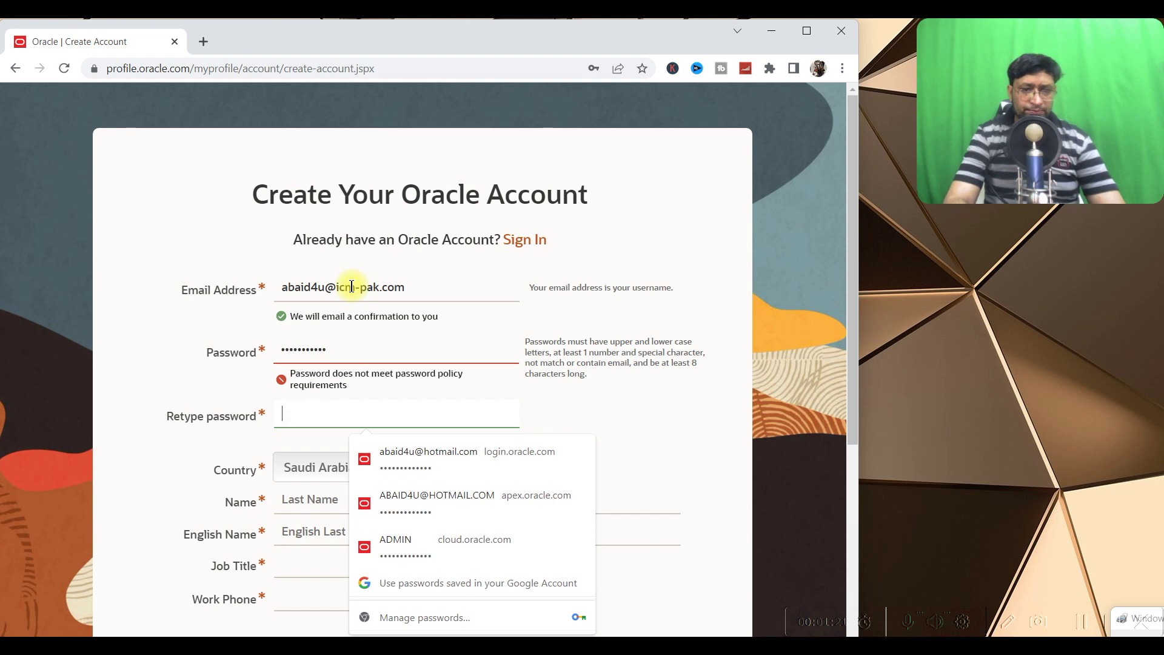
{"action": "key", "text": "shift+Tab"}
{"action": "type", "text": "••"}
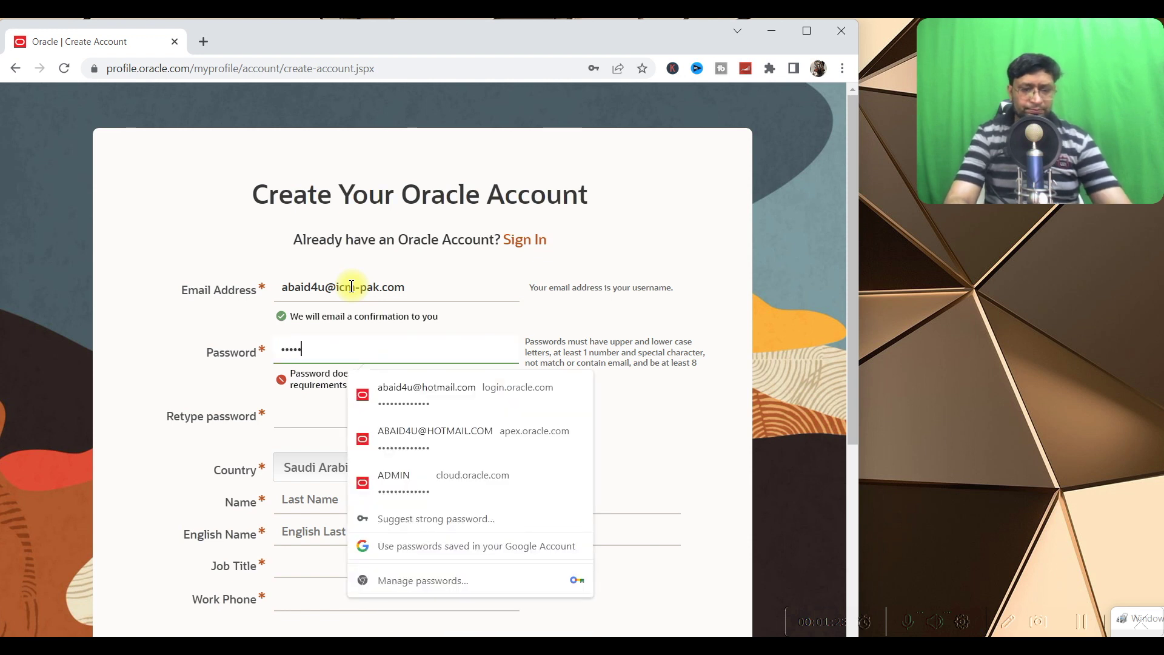
{"action": "type", "text": "••"}
{"action": "key", "text": "Tab"}
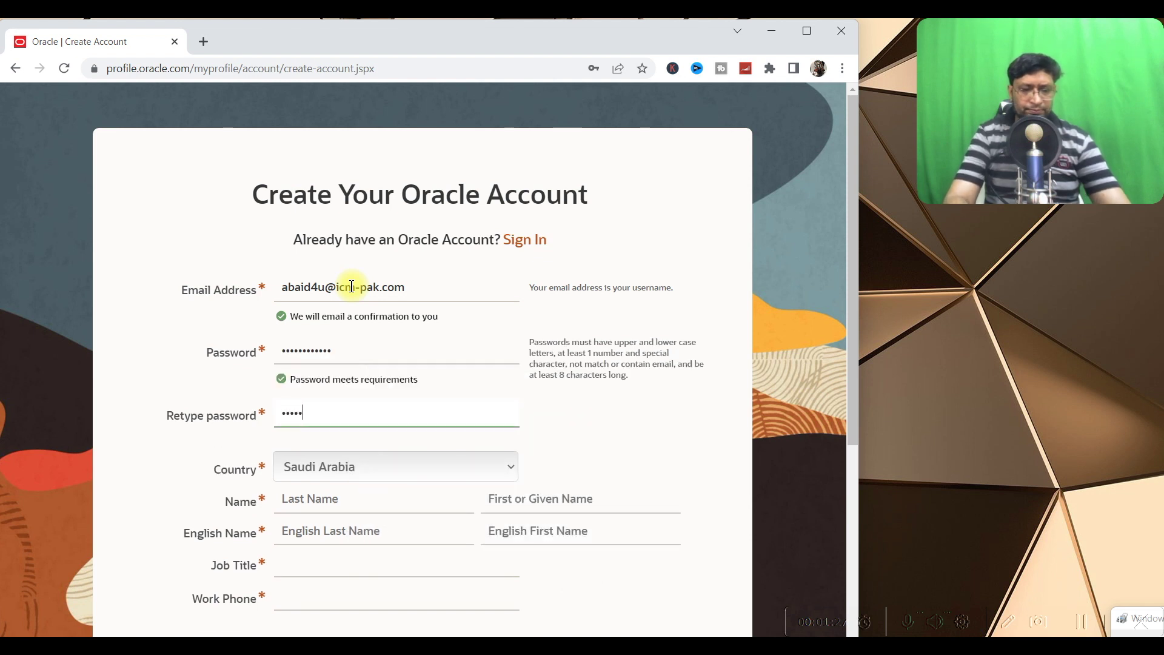
{"action": "type", "text": "••••••••••••"}
{"action": "key", "text": "Tab"}
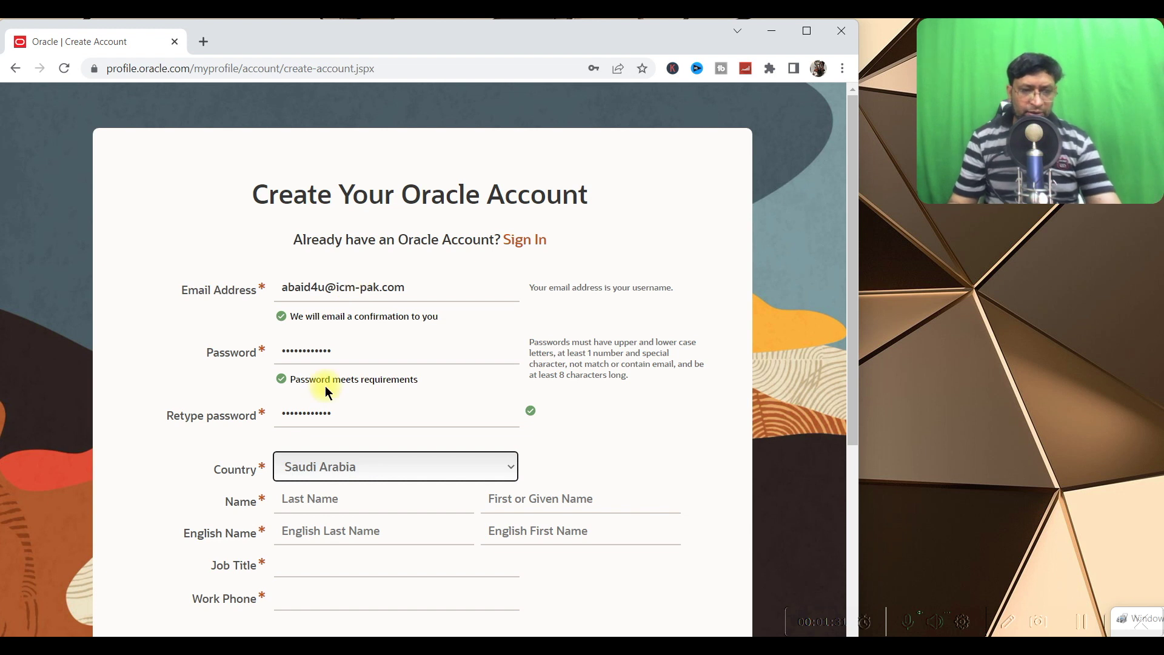
Fill in the last and first names, their English versions, and job title Consultant
{"action": "key", "text": "Tab"}
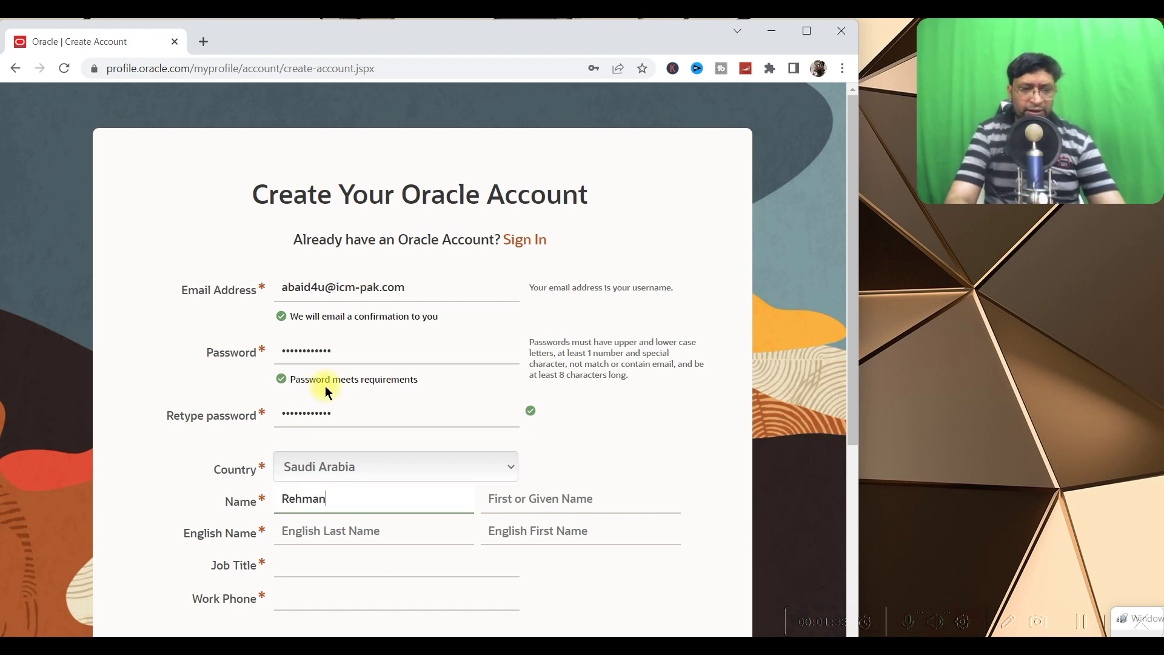
{"action": "key", "text": "Tab"}
{"action": "key", "text": "Tab"}
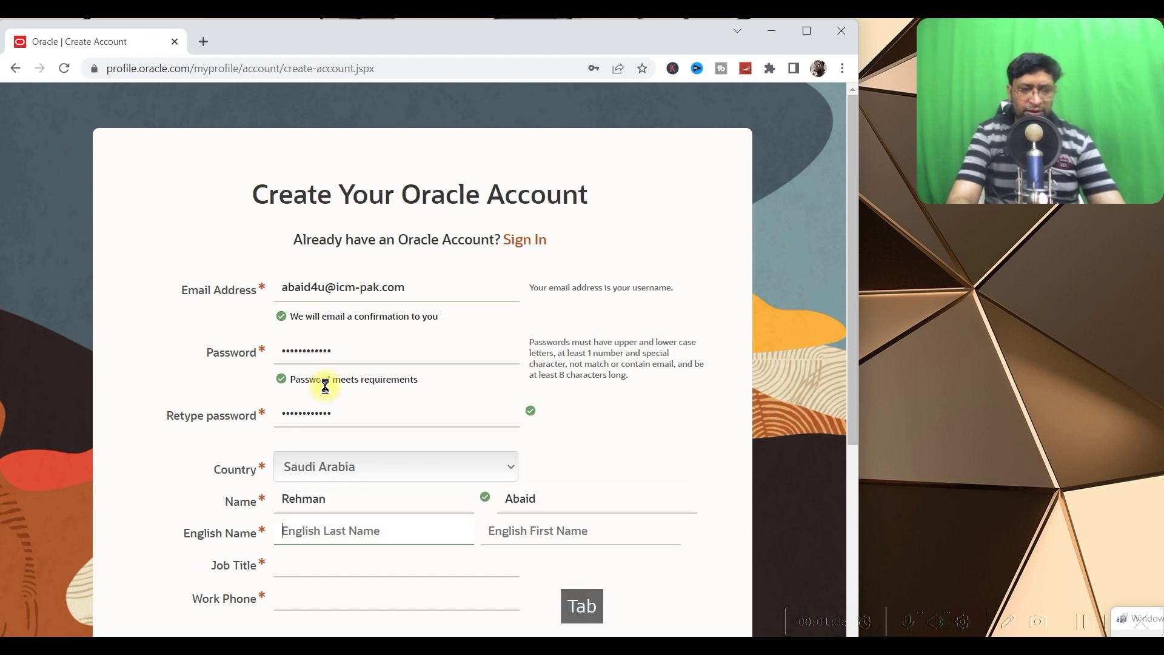
{"action": "key", "text": "Tab"}
{"action": "key", "text": "Tab"}
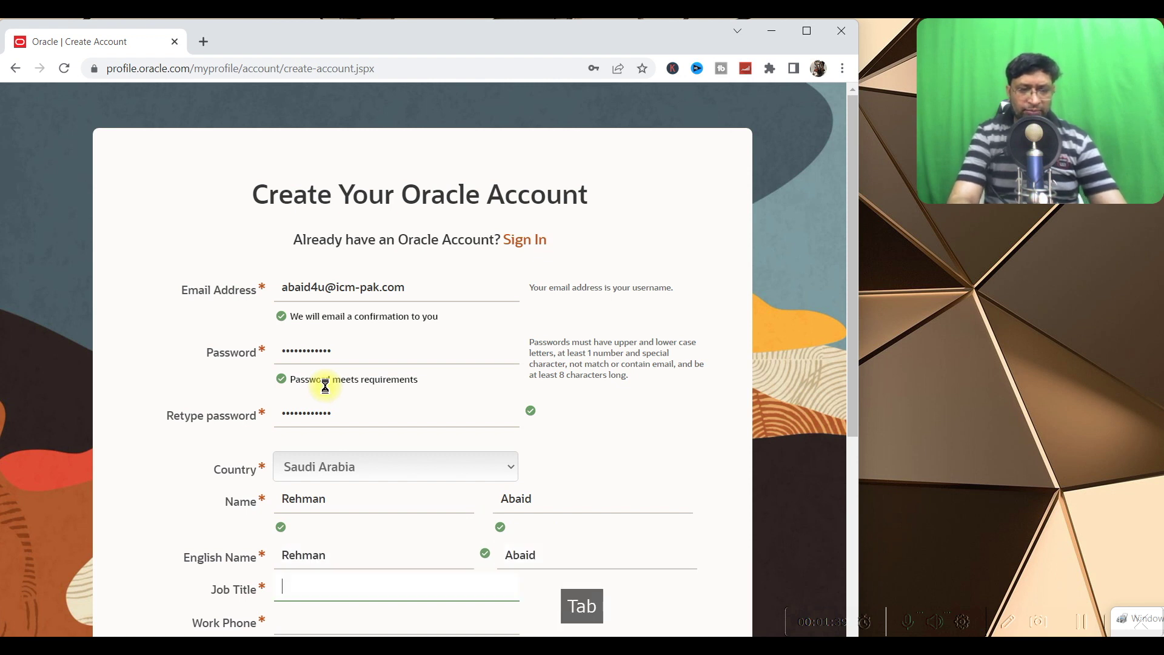
{"action": "type", "text": "C"}
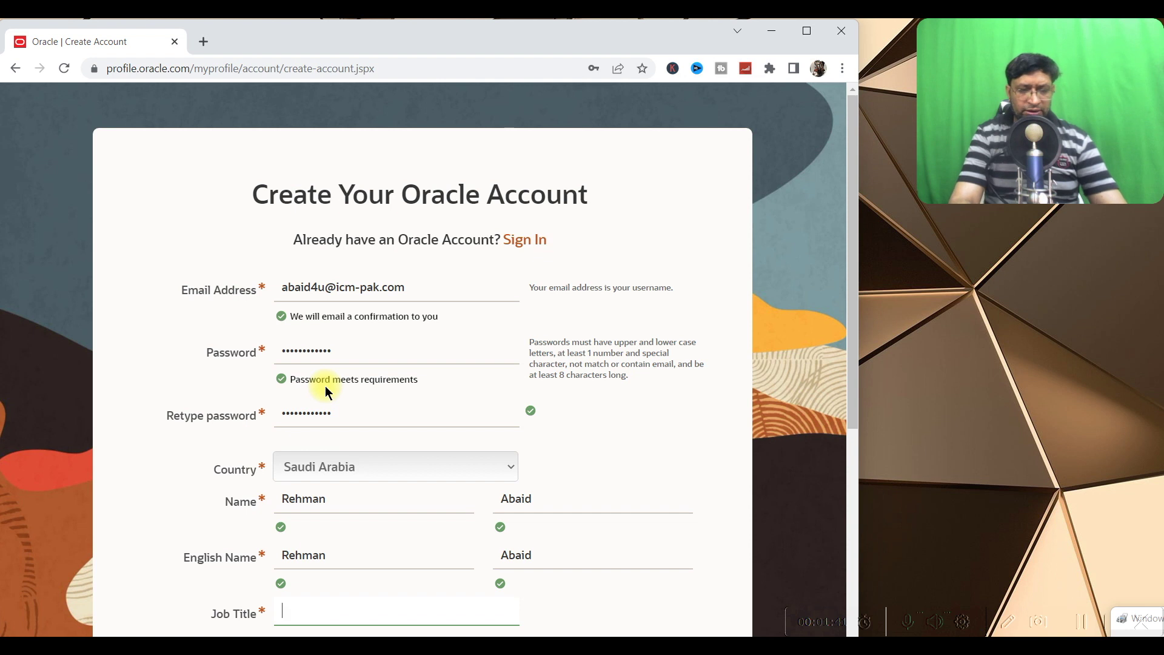
{"action": "type", "text": "onsultan"}
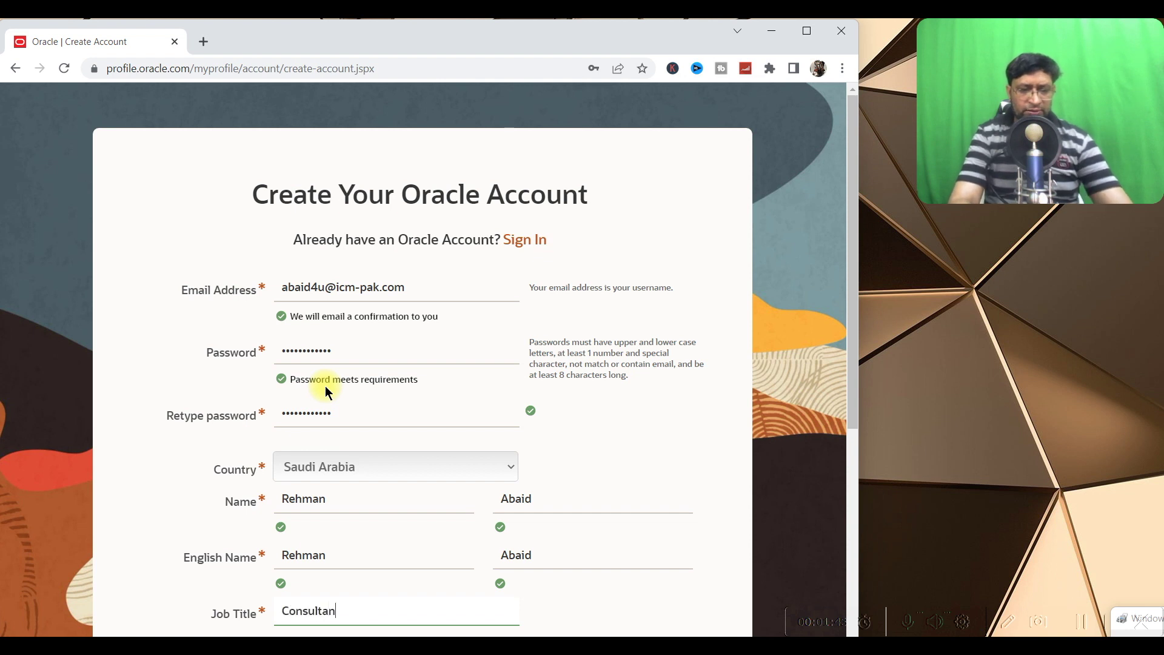
{"action": "type", "text": "t"}
{"action": "key", "text": "Tab"}
{"action": "scroll", "coordinate": [363, 388], "scroll_direction": "down", "scroll_amount": 5}
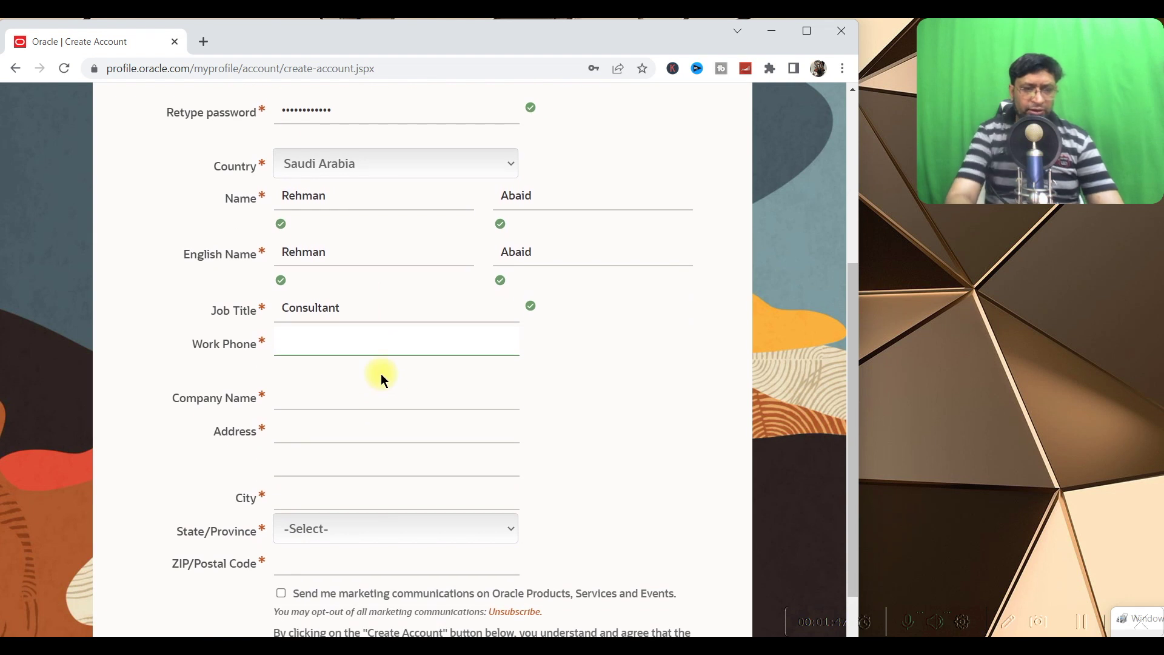
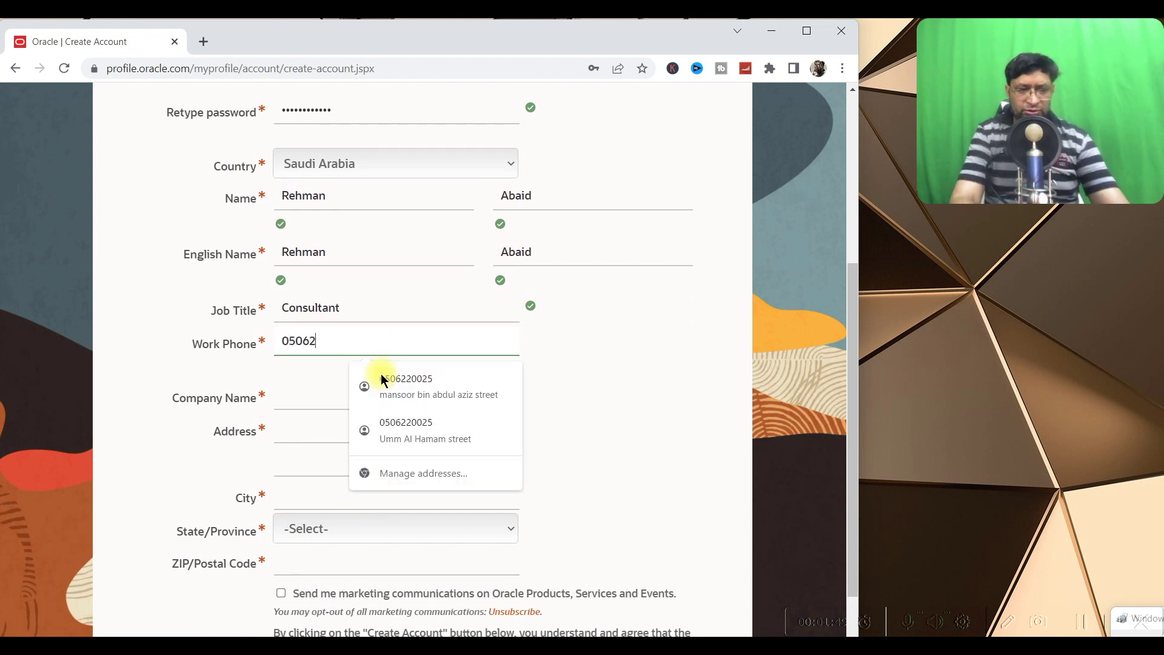
Enter the work phone number, company name and both address lines
{"action": "key", "text": "Tab"}
{"action": "type", "text": "ICM"}
{"action": "key", "text": "Tab"}
{"action": "type", "text": "Riyadh"}
{"action": "key", "text": "Tab"}
{"action": "key", "text": "Tab"}
{"action": "type", "text": "Riyadh"}
{"action": "key", "text": "Tab"}
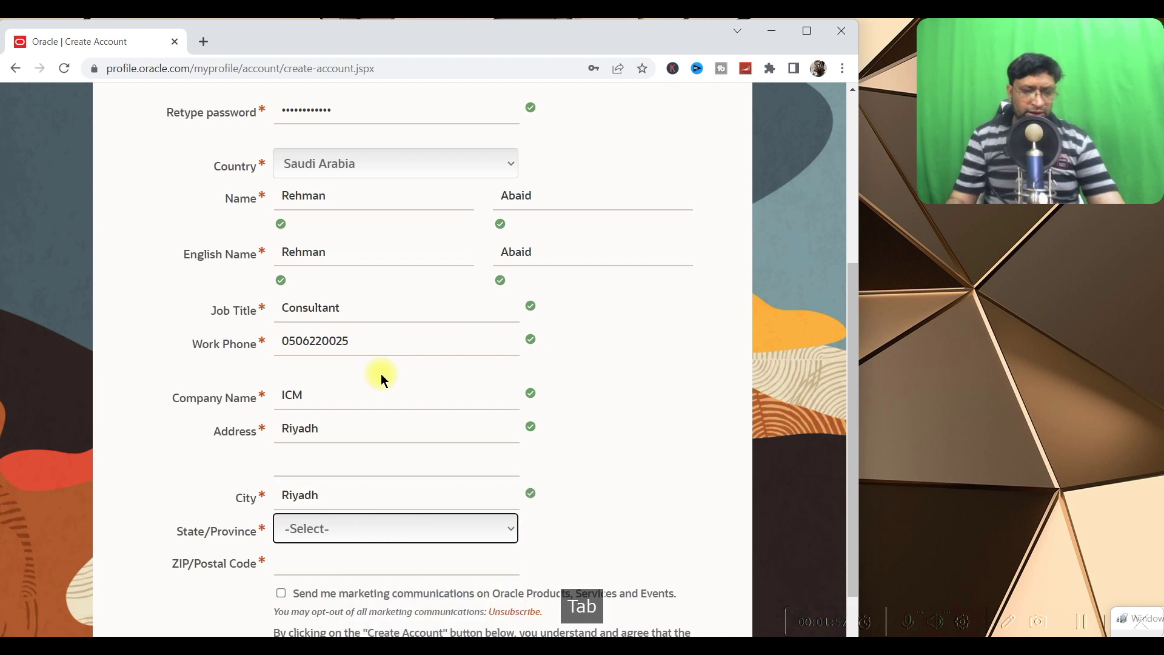
Pick the state from the list and enter the ZIP code
{"action": "left_click", "coordinate": [384, 526]}
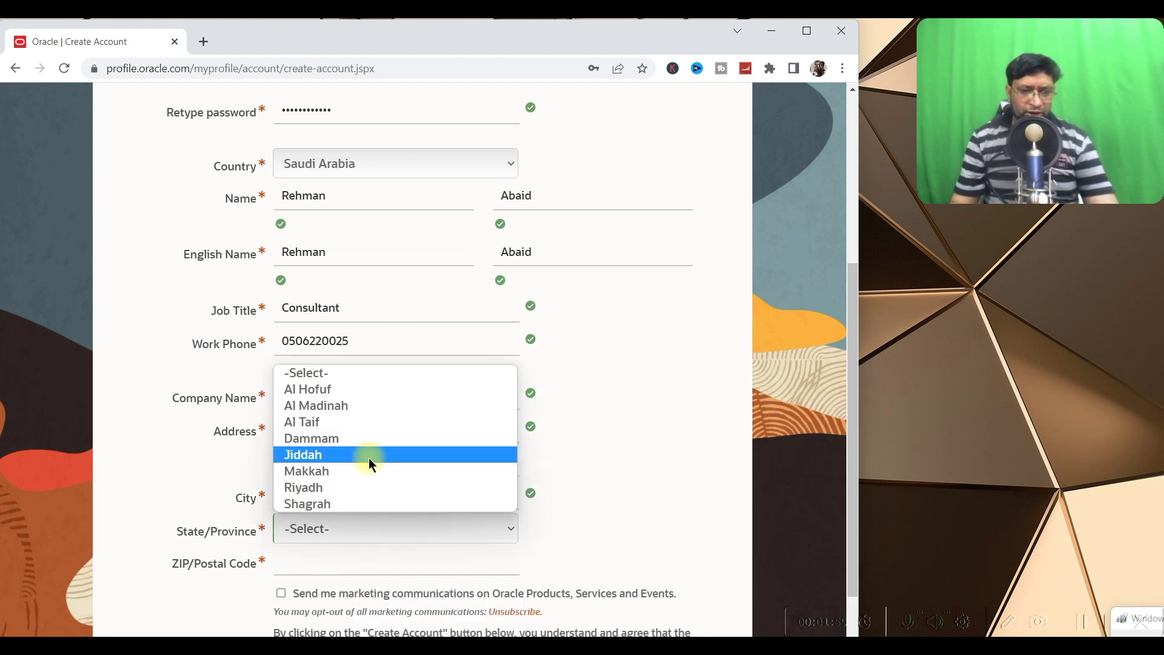
{"action": "left_click", "coordinate": [368, 487]}
{"action": "key", "text": "Tab"}
{"action": "type", "text": "11311"}
{"action": "key", "text": "Tab"}
Submit the registration and dismiss Chrome's save-address and save-password offers
{"action": "scroll", "coordinate": [546, 513], "scroll_direction": "down", "scroll_amount": 2}
{"action": "left_click", "coordinate": [372, 590]}
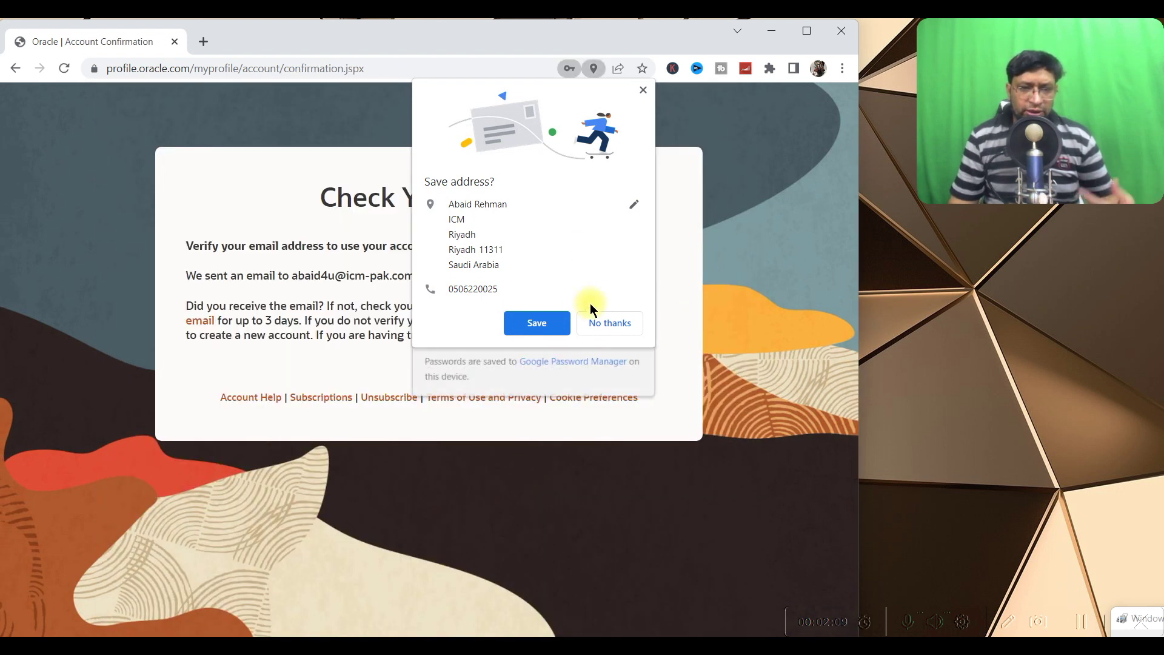
{"action": "left_click", "coordinate": [644, 92]}
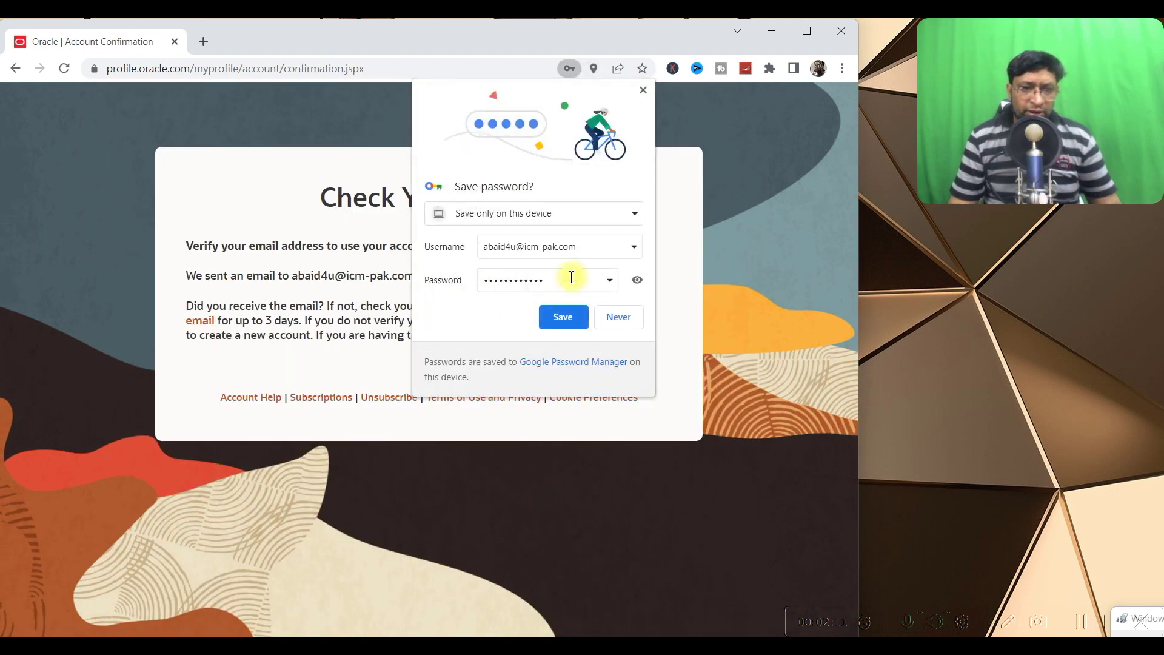
{"action": "left_click", "coordinate": [645, 93]}
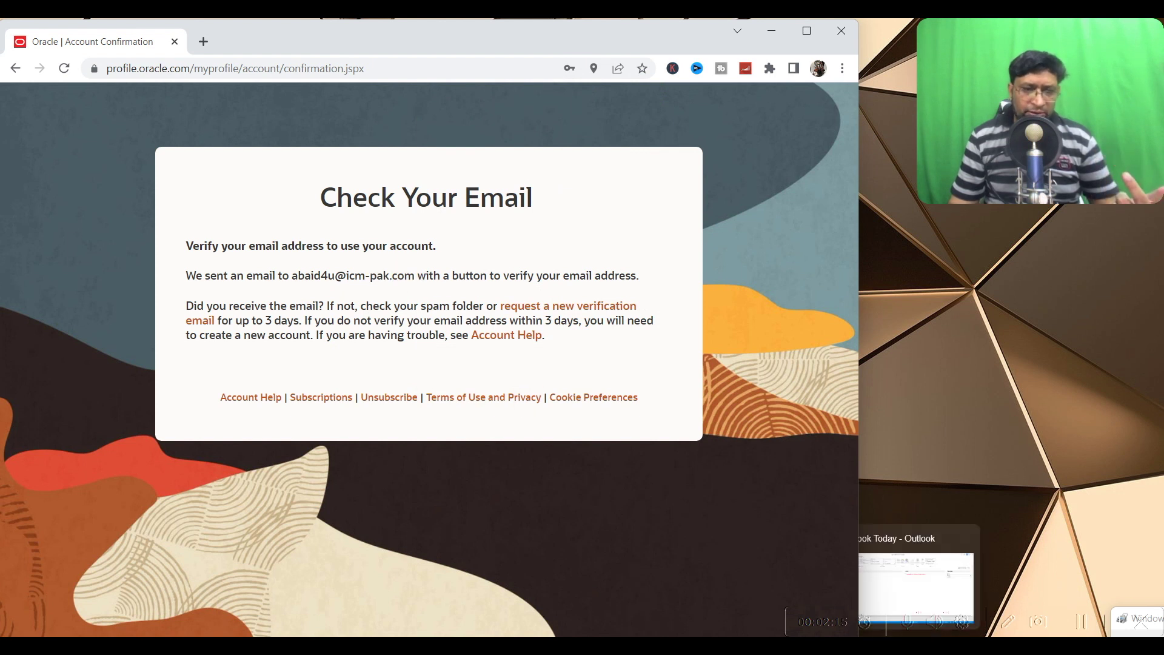
{"action": "left_click", "coordinate": [945, 582]}
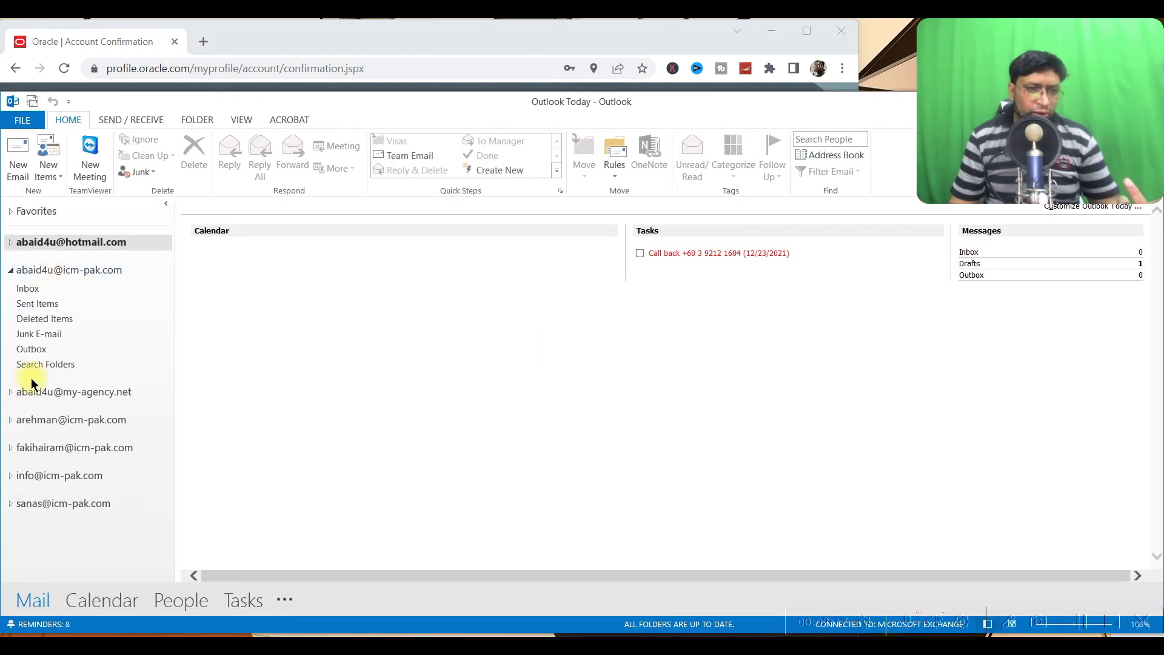
Run Send/Receive All Folders in Outlook, then hide the Outlook window
{"action": "left_click", "coordinate": [123, 119]}
{"action": "left_click", "coordinate": [42, 166]}
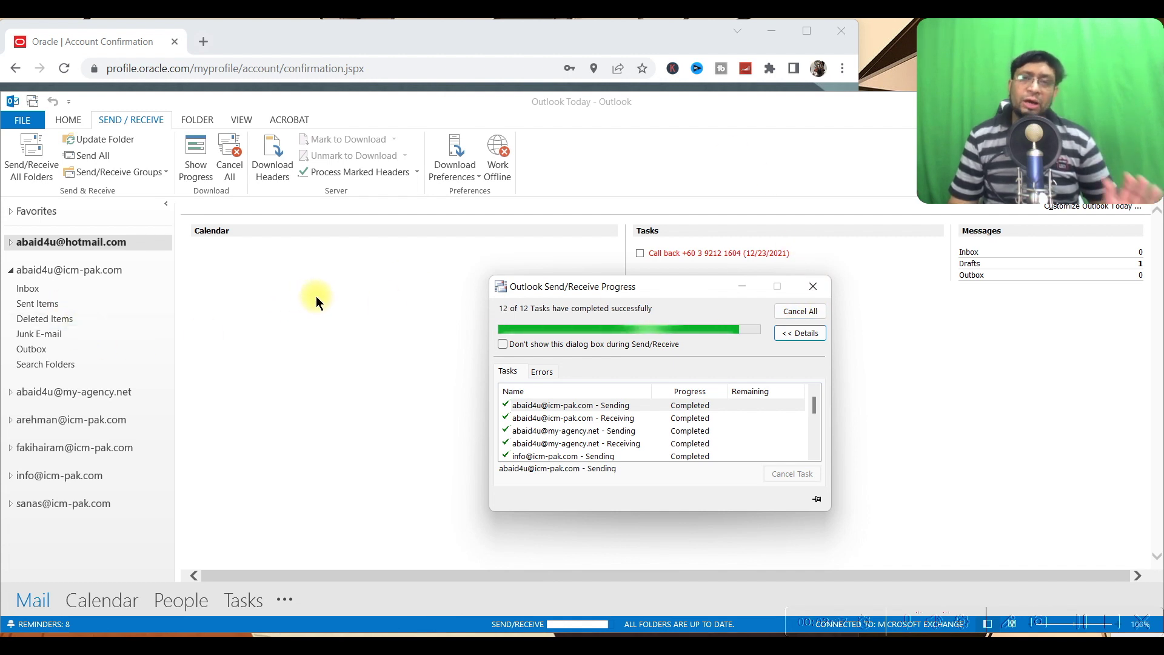
{"action": "left_click_drag", "start_coordinate": [610, 96], "coordinate": [599, 238]}
{"action": "left_click", "coordinate": [799, 231]}
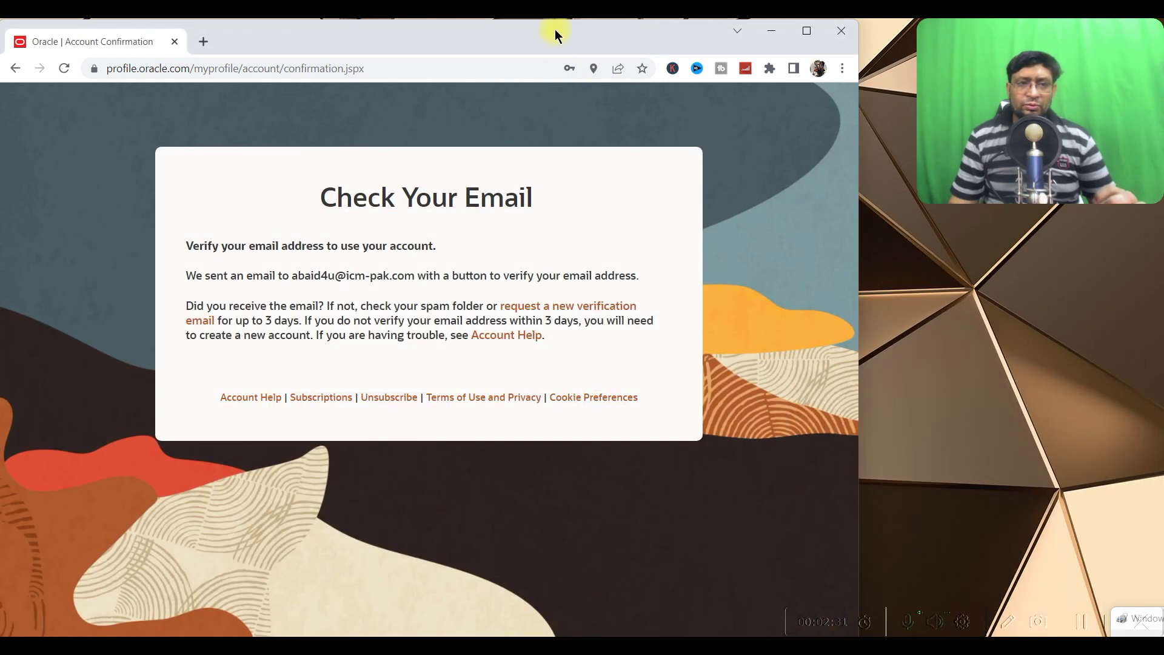
Maximise Chrome and reload the oracle.com homepage
{"action": "double_click", "coordinate": [545, 38]}
{"action": "left_click", "coordinate": [478, 55]}
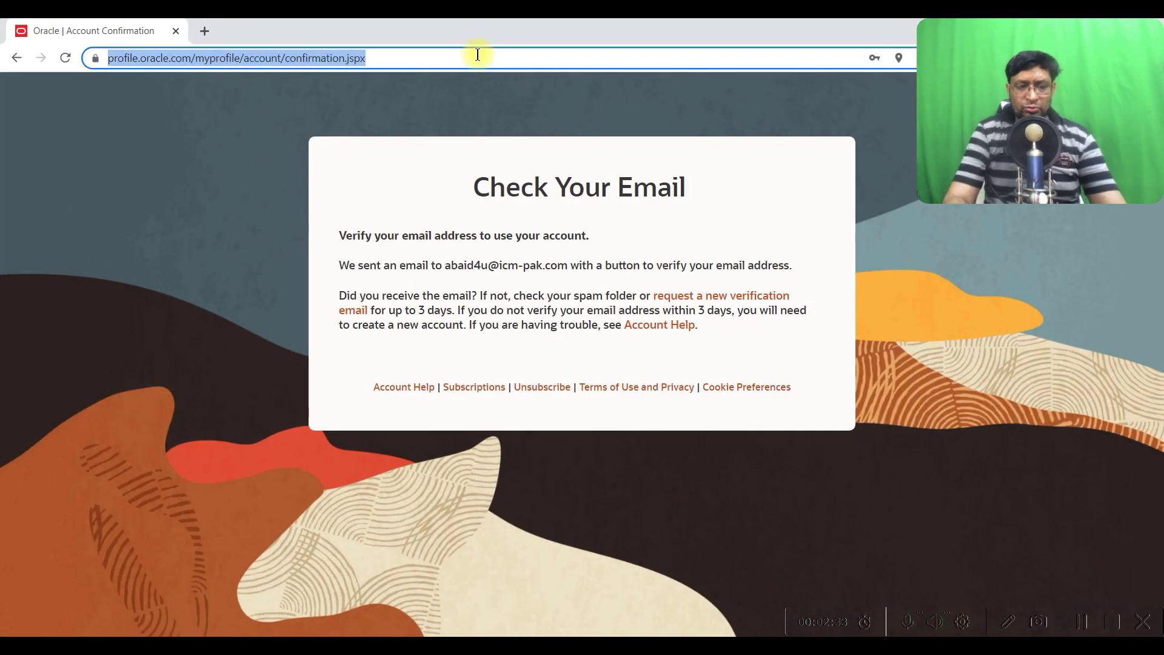
{"action": "type", "text": "oracle.com"}
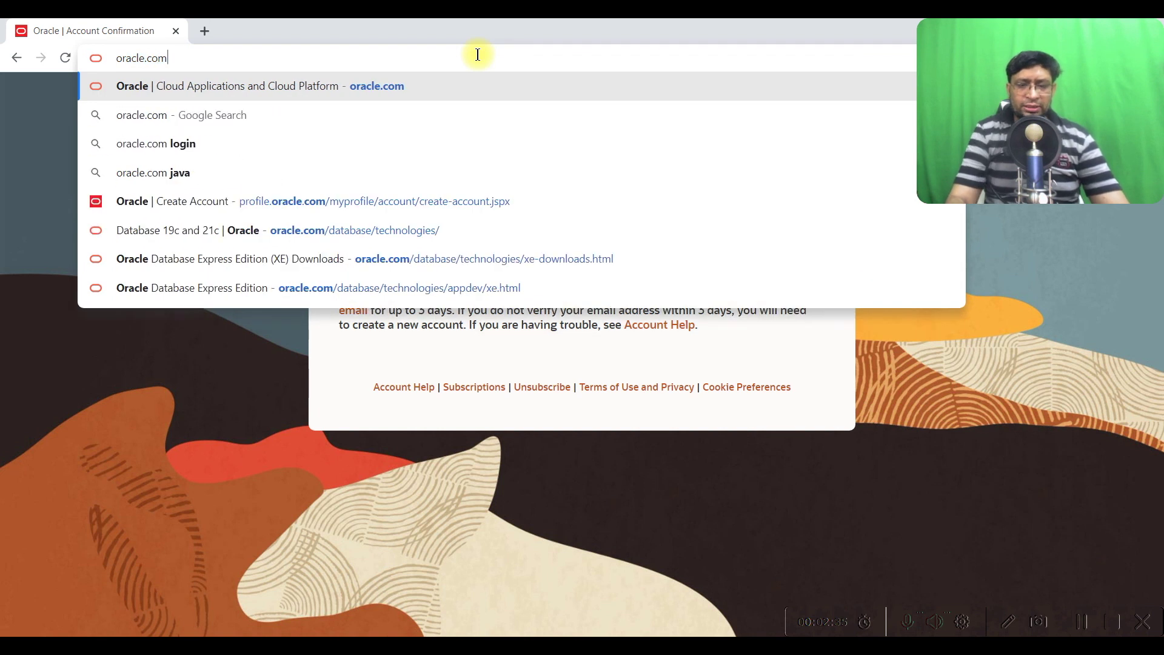
{"action": "key", "text": "Return"}
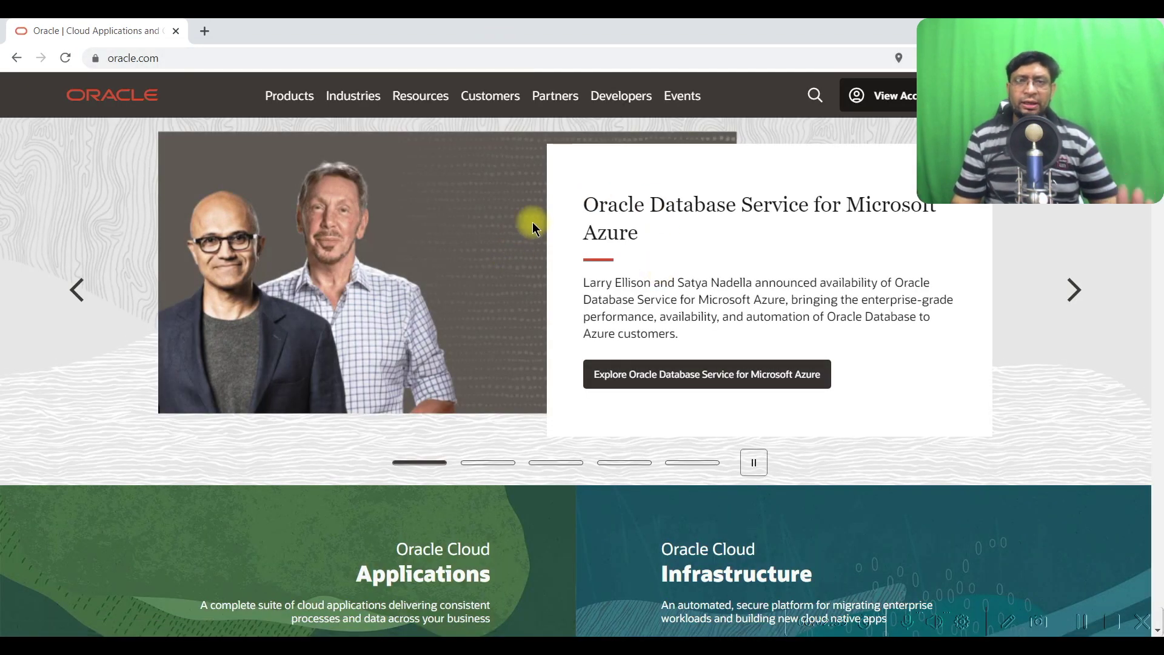
Browse Products > Oracle Database > Other database products to the Database Express Edition (XE) page
{"action": "left_click", "coordinate": [297, 104]}
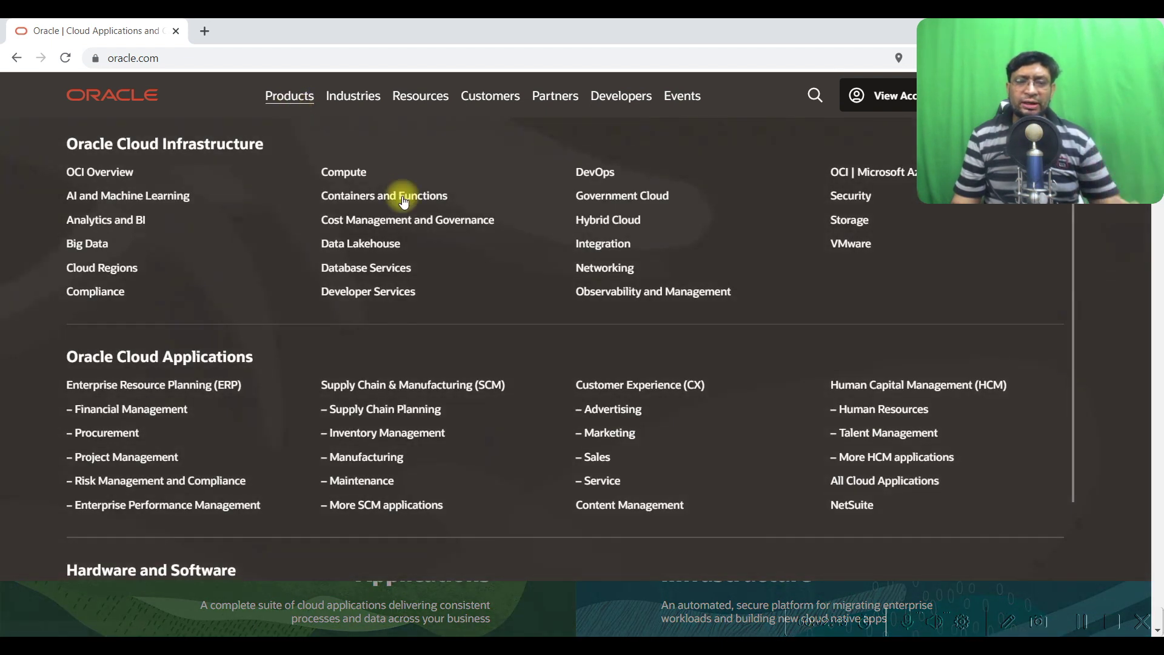
{"action": "scroll", "coordinate": [360, 302], "scroll_direction": "down", "scroll_amount": 2}
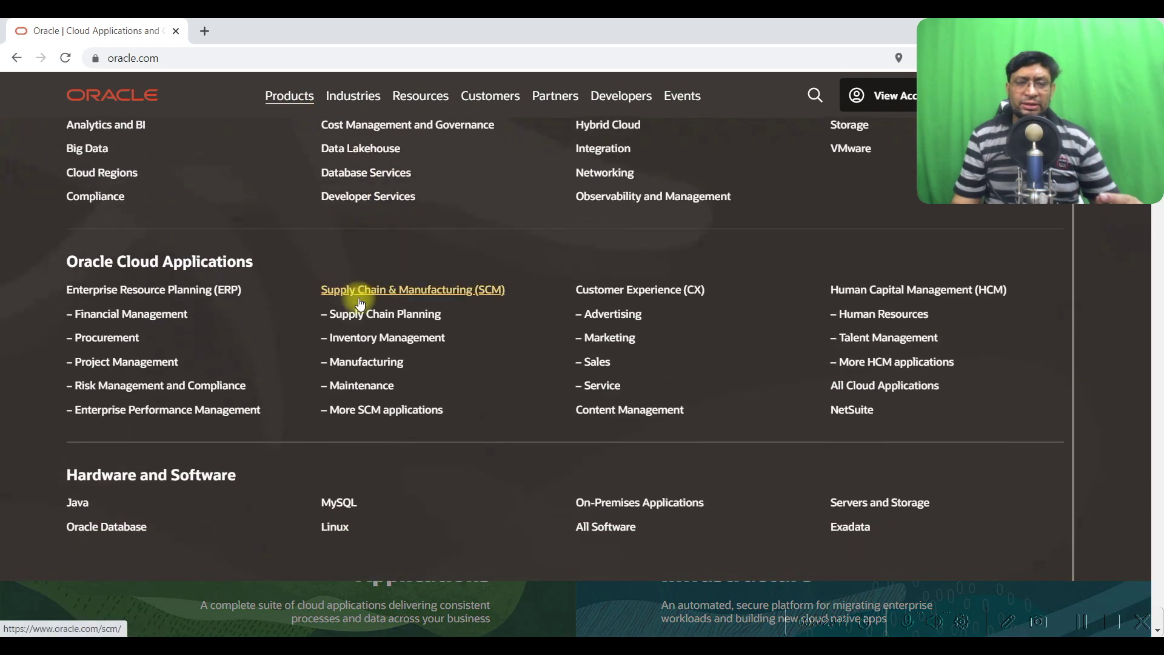
{"action": "left_click", "coordinate": [121, 530]}
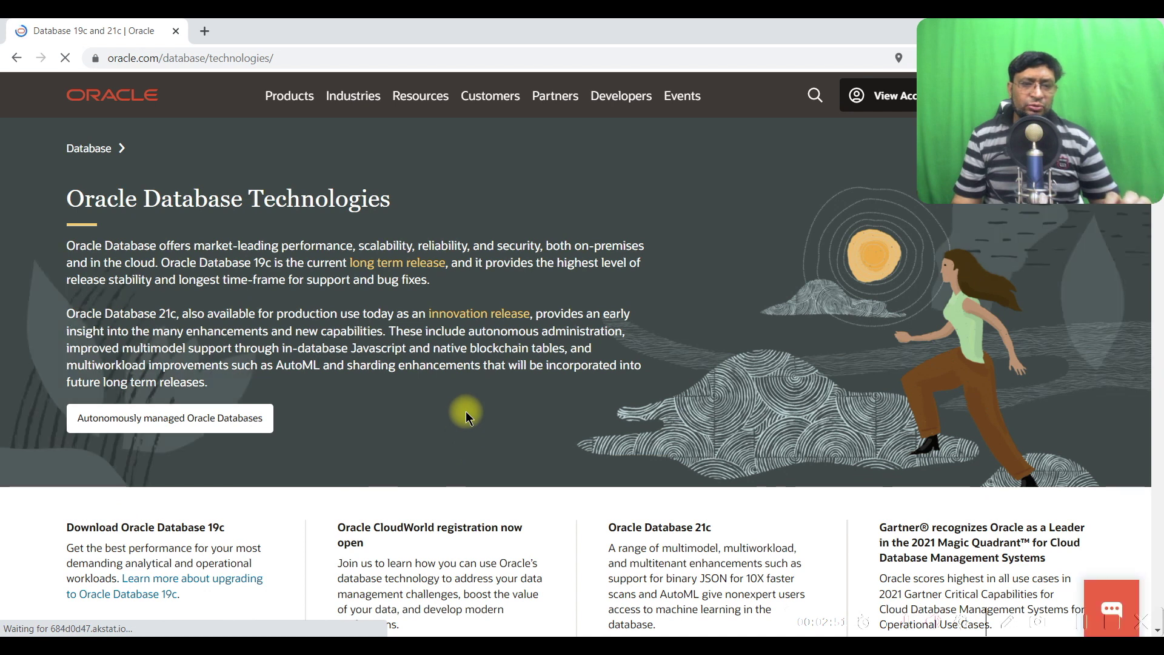
{"action": "scroll", "coordinate": [462, 412], "scroll_direction": "down", "scroll_amount": 5}
{"action": "scroll", "coordinate": [460, 415], "scroll_direction": "down", "scroll_amount": 4}
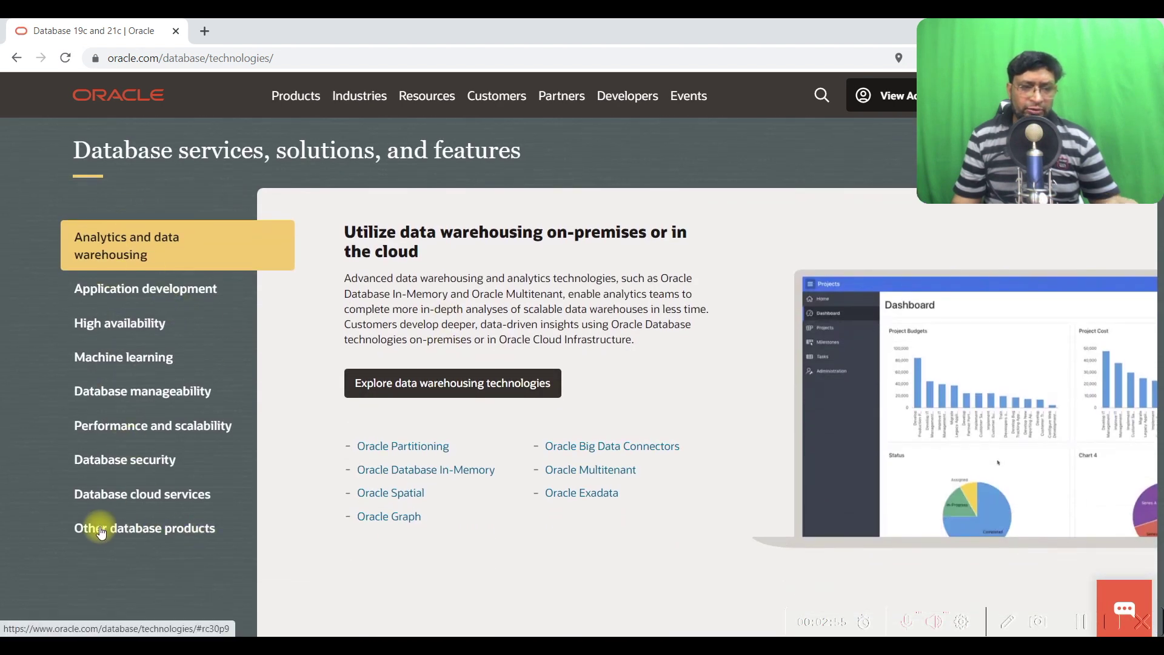
{"action": "left_click", "coordinate": [157, 531]}
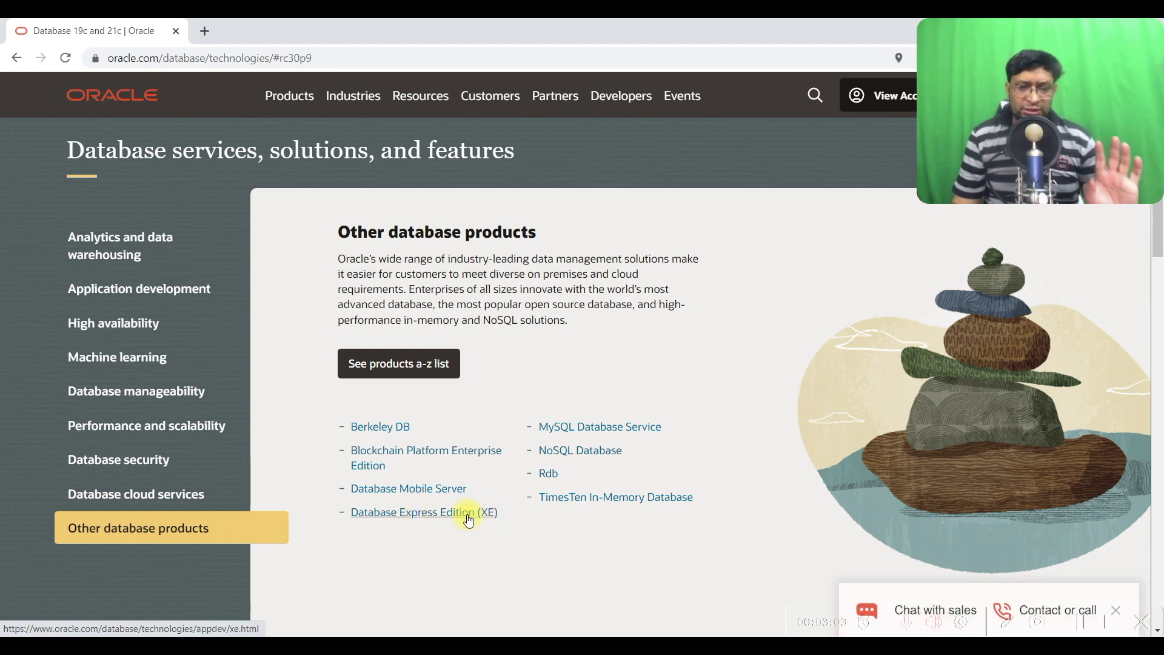
{"action": "left_click", "coordinate": [470, 520]}
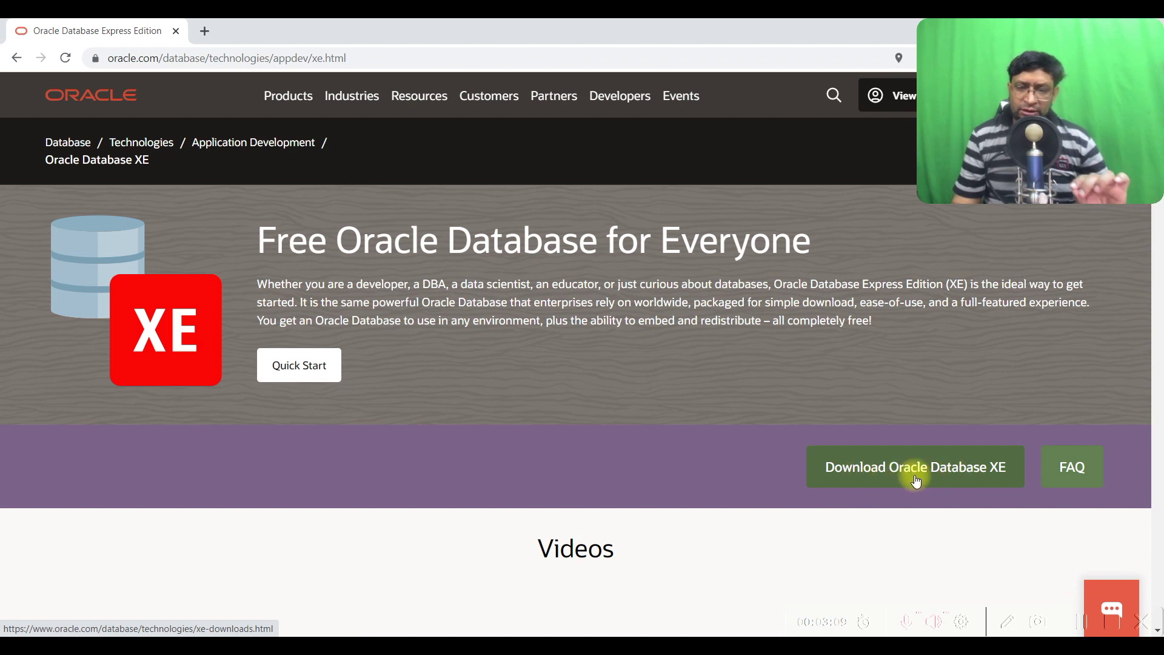
Start downloading Oracle Database 21c Express Edition for Windows x64 as OracleXE213_Win64.zip
{"action": "left_click", "coordinate": [956, 478]}
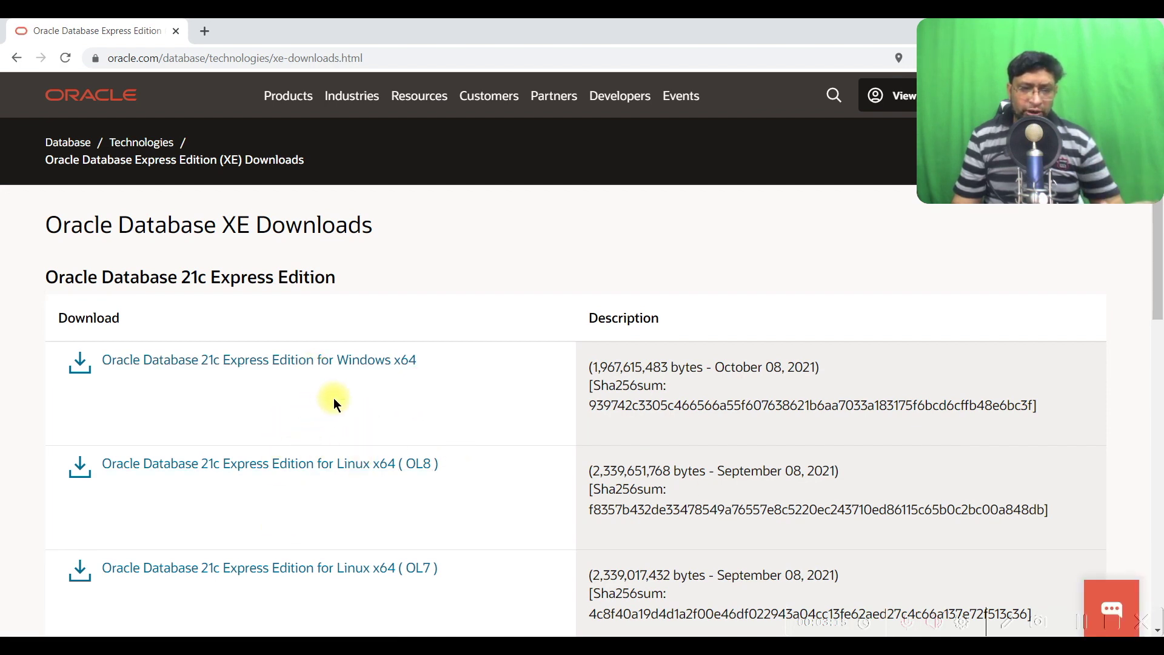
{"action": "left_click", "coordinate": [388, 367]}
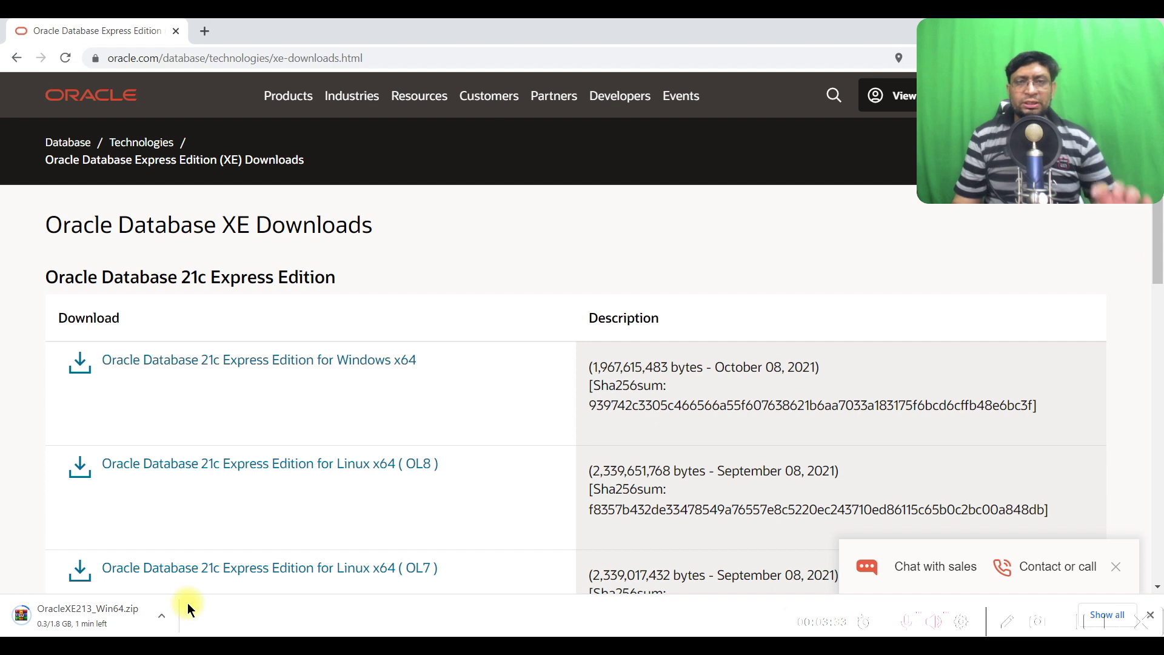
{"action": "left_click", "coordinate": [289, 104]}
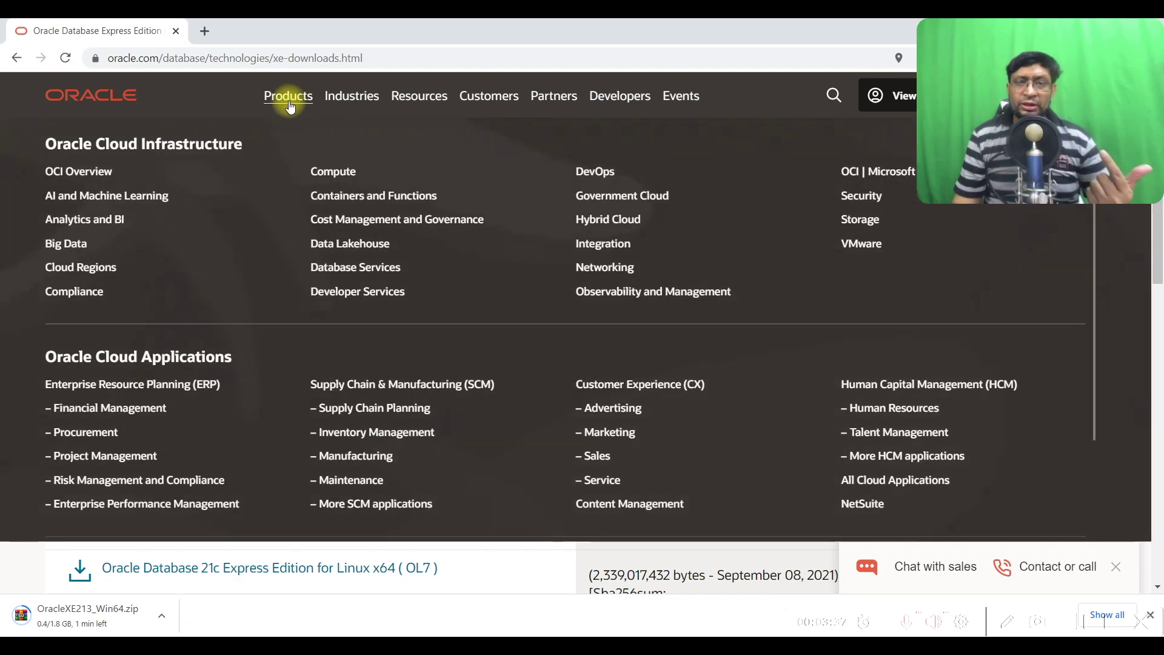
{"action": "scroll", "coordinate": [348, 282], "scroll_direction": "down", "scroll_amount": 2}
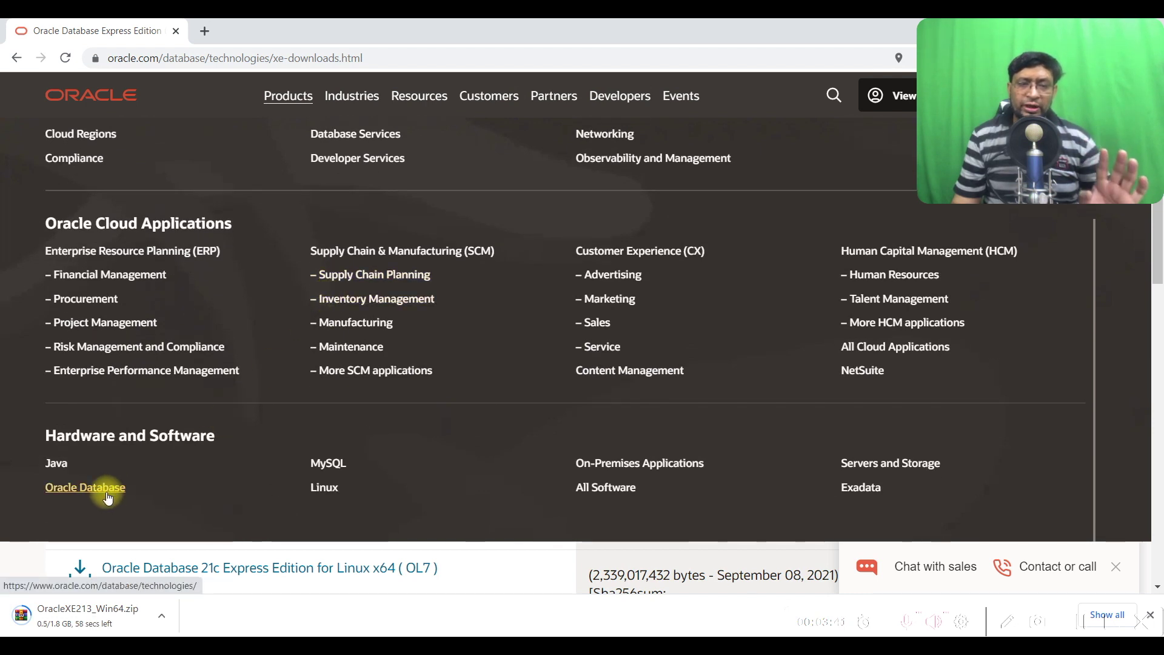
Go through Oracle Database > Application development to the Oracle SQL Developer page
{"action": "left_click", "coordinate": [107, 497]}
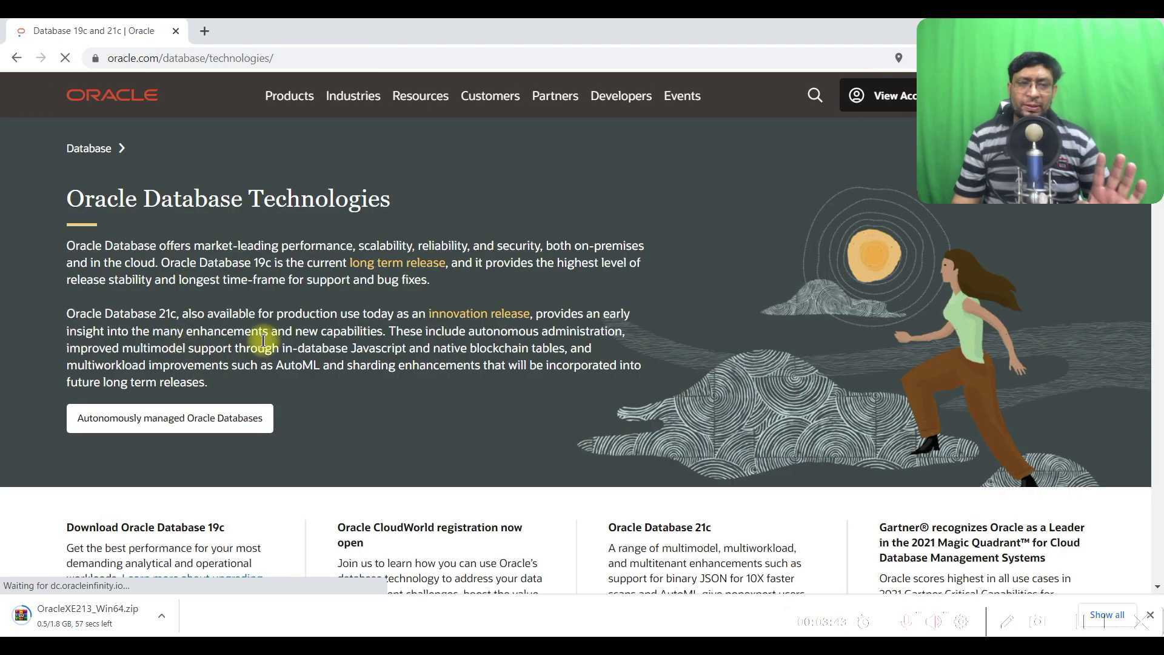
{"action": "scroll", "coordinate": [263, 346], "scroll_direction": "down", "scroll_amount": 2}
{"action": "scroll", "coordinate": [261, 361], "scroll_direction": "down", "scroll_amount": 9}
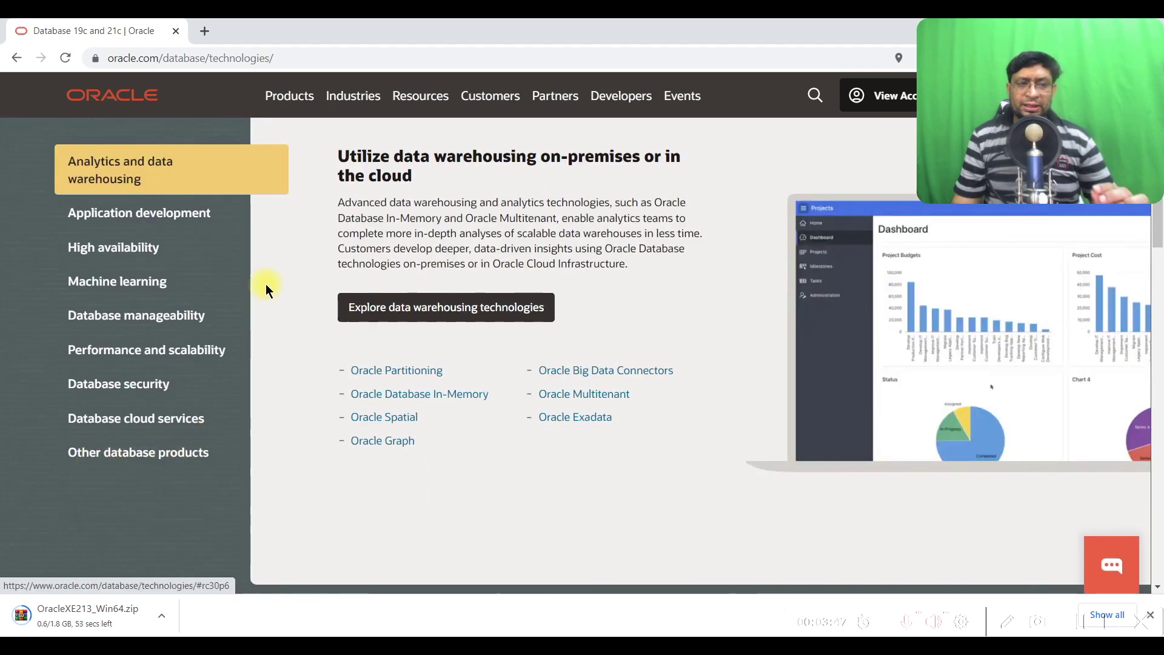
{"action": "left_click", "coordinate": [169, 216]}
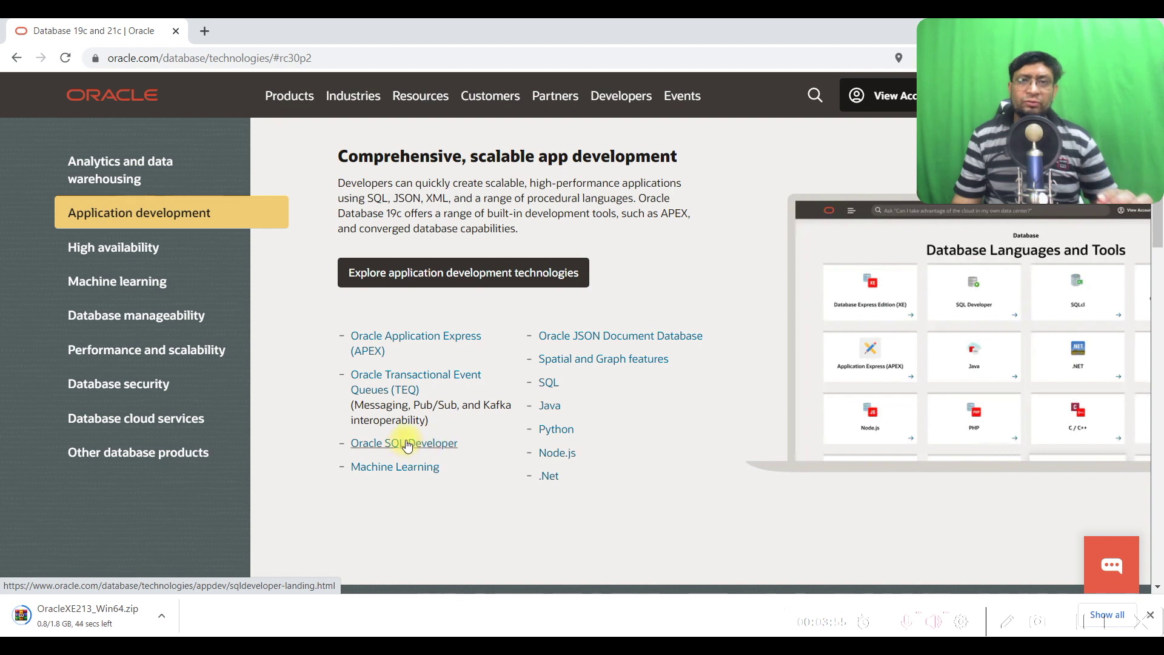
{"action": "left_click", "coordinate": [442, 446]}
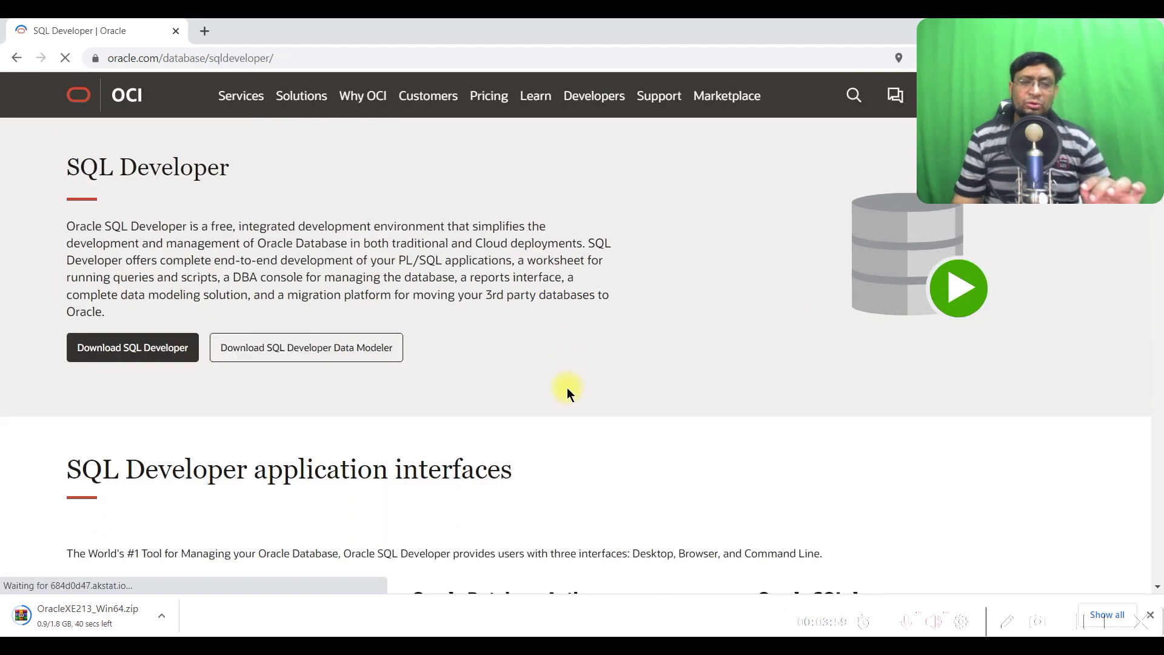
{"action": "scroll", "coordinate": [567, 387], "scroll_direction": "down", "scroll_amount": 2}
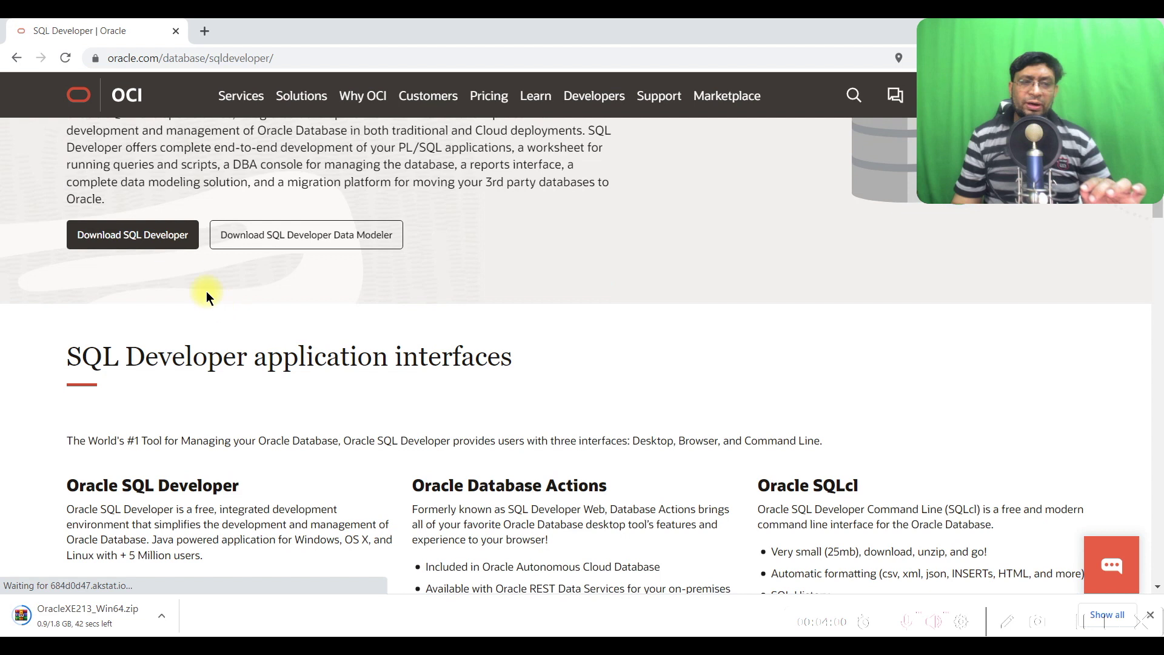
On the SQL Developer downloads page, choose the Windows 64-bit with JDK 11 package
{"action": "left_click", "coordinate": [156, 236]}
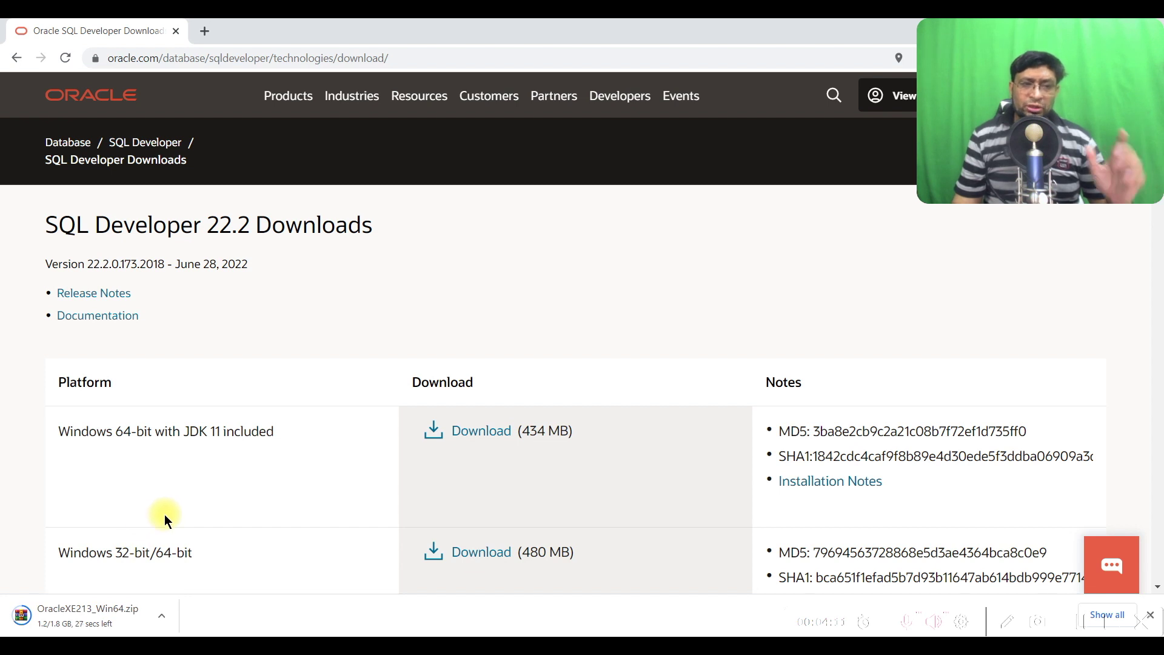
{"action": "scroll", "coordinate": [274, 486], "scroll_direction": "down", "scroll_amount": 1}
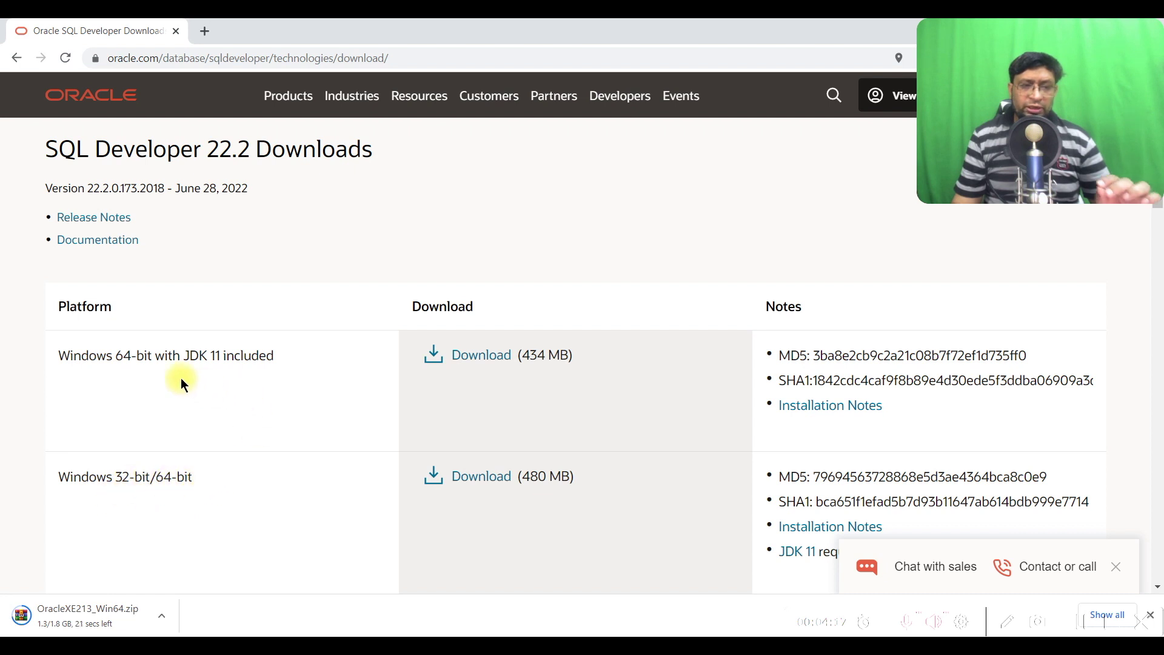
{"action": "scroll", "coordinate": [200, 449], "scroll_direction": "down", "scroll_amount": 3}
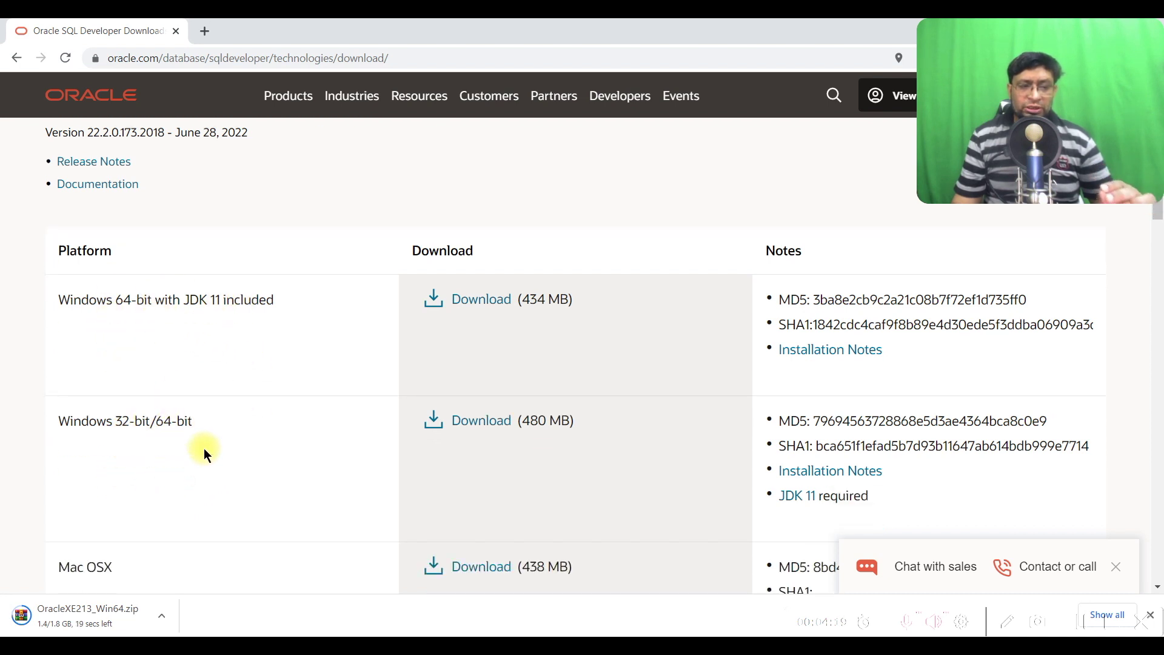
{"action": "scroll", "coordinate": [145, 467], "scroll_direction": "down", "scroll_amount": 1}
{"action": "scroll", "coordinate": [145, 462], "scroll_direction": "up", "scroll_amount": 3}
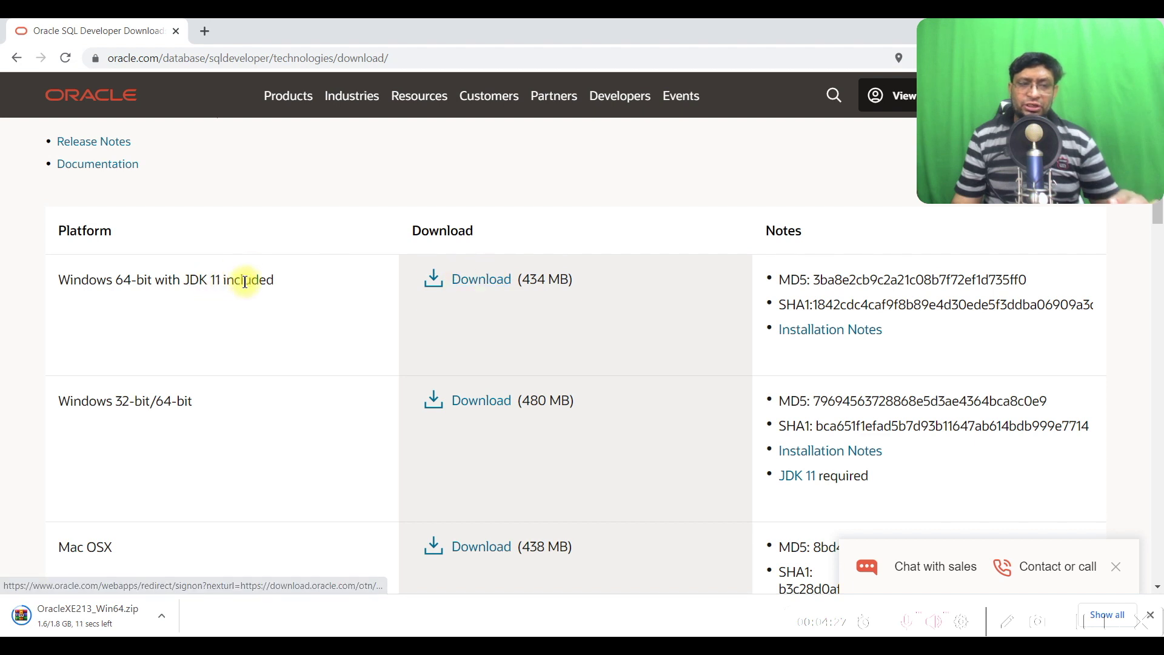
{"action": "left_click", "coordinate": [482, 280]}
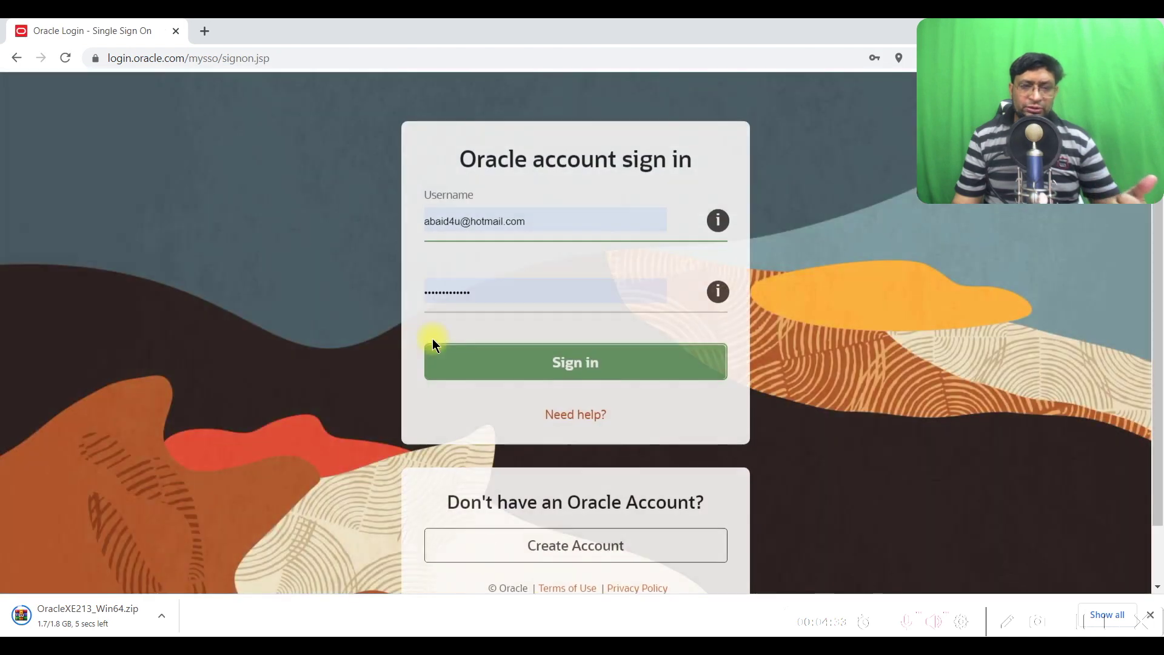
Sign in for the SQL Developer download and show OracleXE213_Win64.zip in its Downloads folder
{"action": "left_click", "coordinate": [611, 362]}
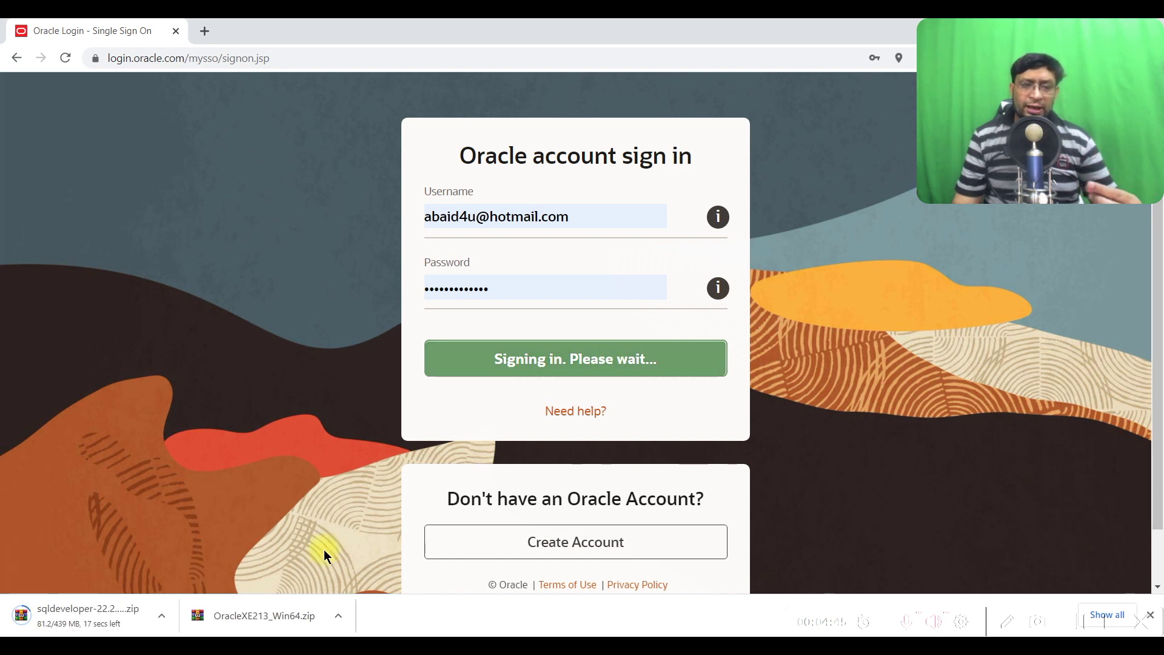
{"action": "right_click", "coordinate": [275, 615]}
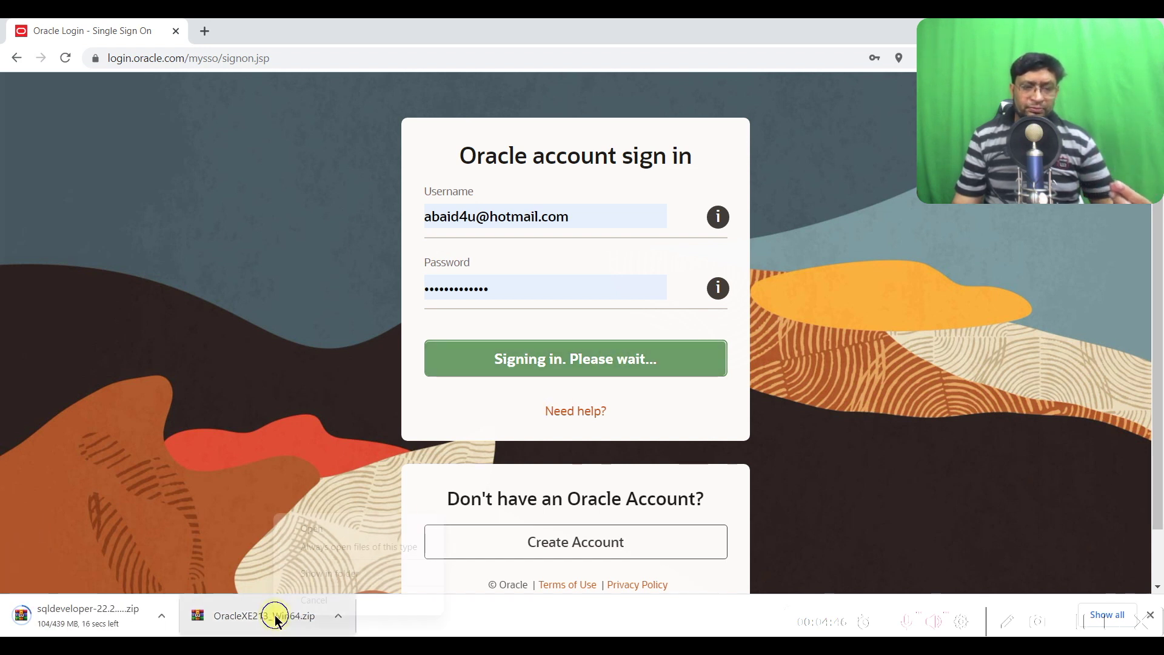
{"action": "left_click", "coordinate": [391, 574]}
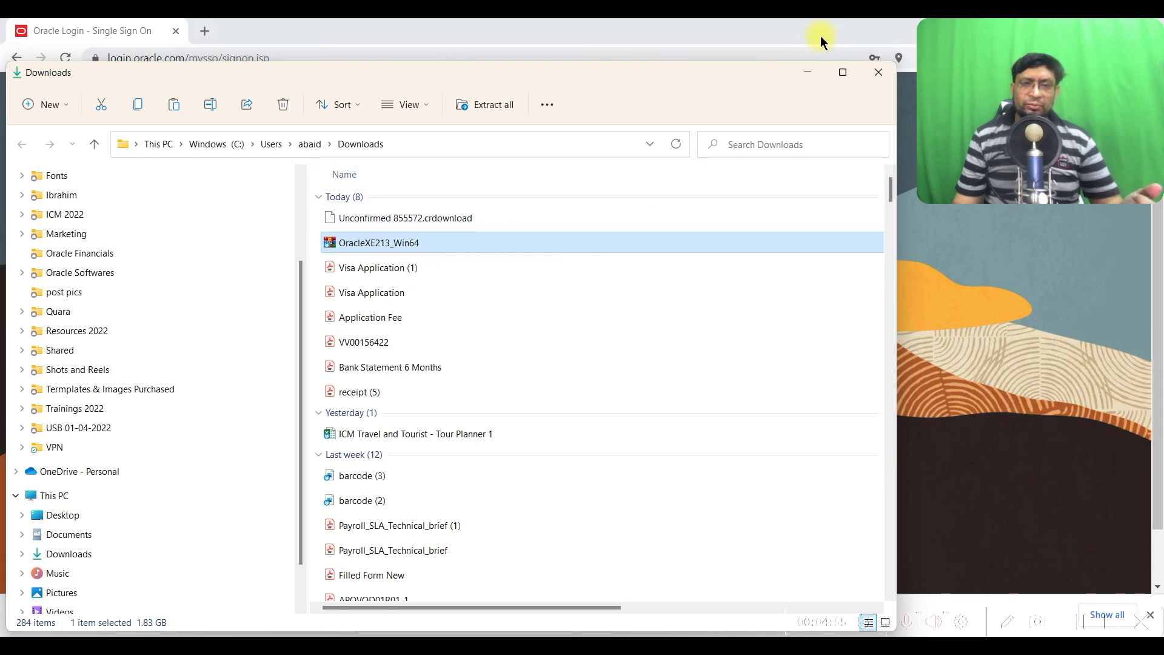
Close Chrome and copy both ZIPs, sqldeveloper and OracleXE213_Win64, from Downloads
{"action": "double_click", "coordinate": [725, 29]}
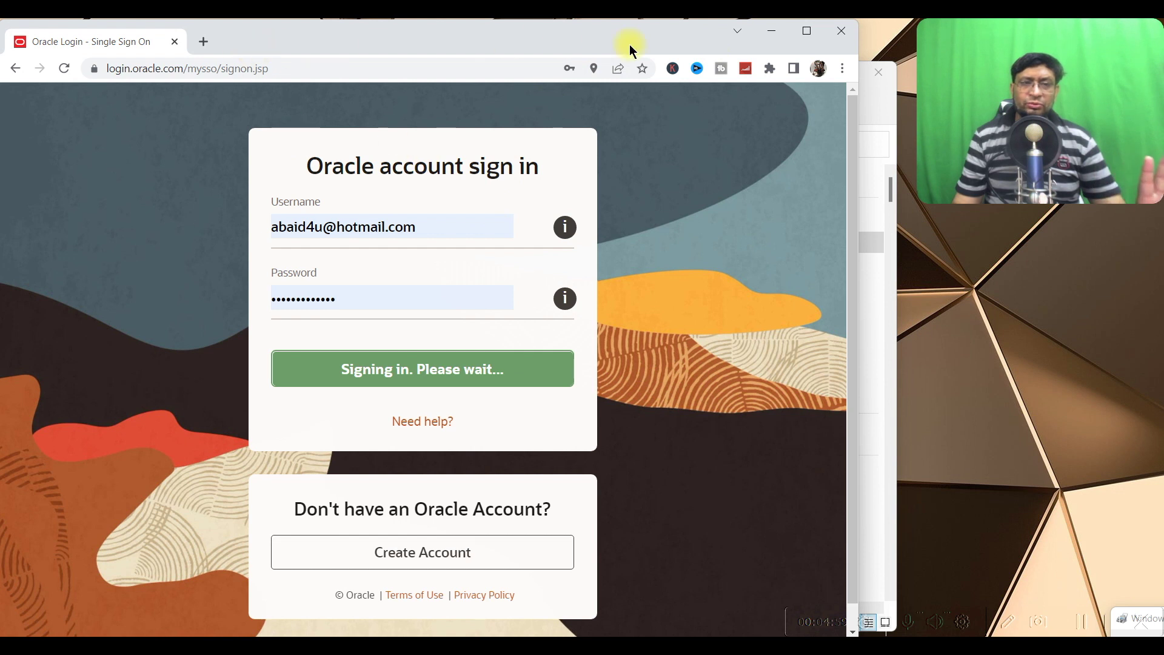
{"action": "left_click", "coordinate": [847, 34]}
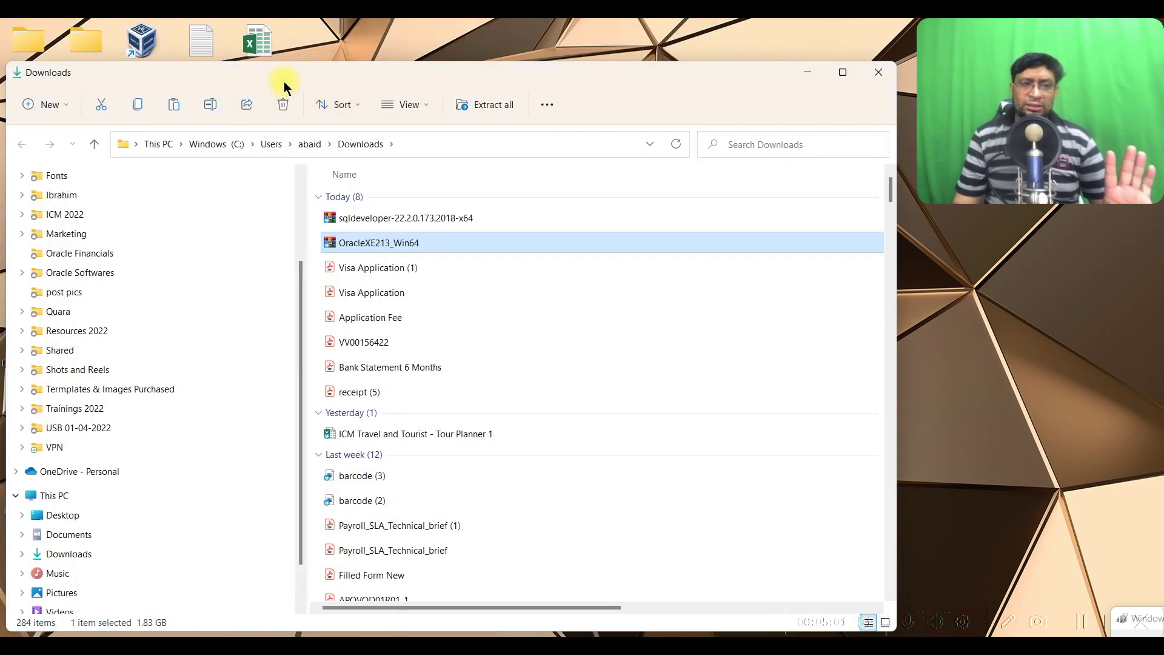
{"action": "left_click", "coordinate": [443, 218]}
{"action": "left_click", "coordinate": [441, 243]}
{"action": "left_click", "coordinate": [445, 219], "text": "ctrl"}
{"action": "key", "text": "ctrl+c"}
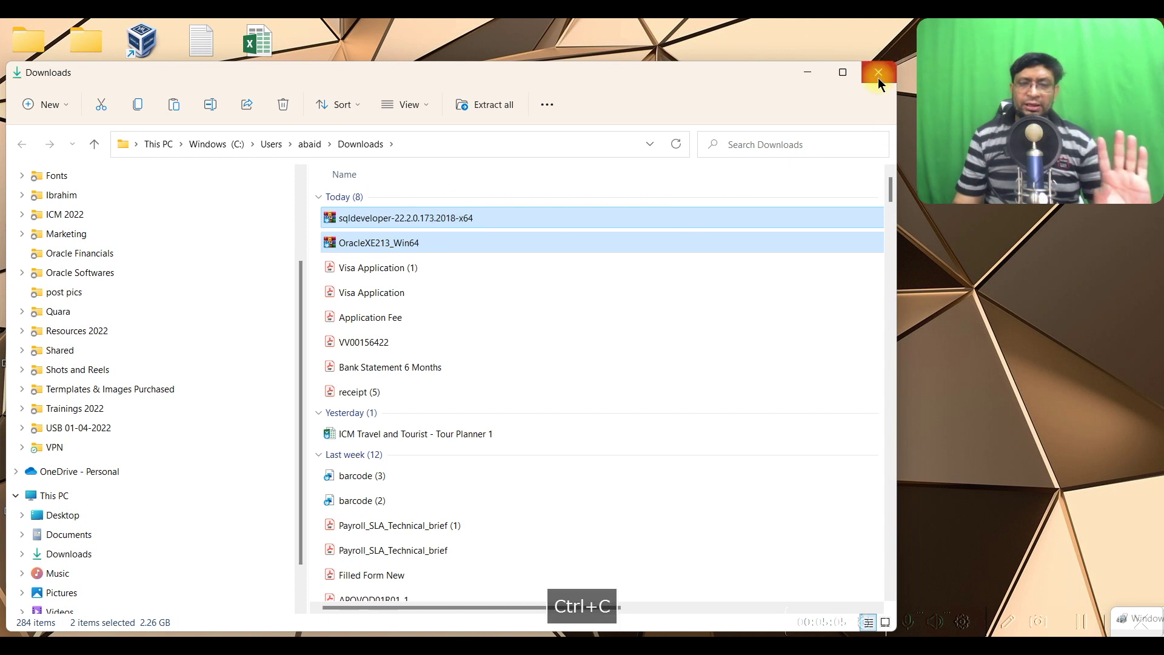
Create a desktop folder named 'Oracle' and paste the two ZIPs into it
{"action": "key", "text": "super+d"}
{"action": "right_click", "coordinate": [482, 206]}
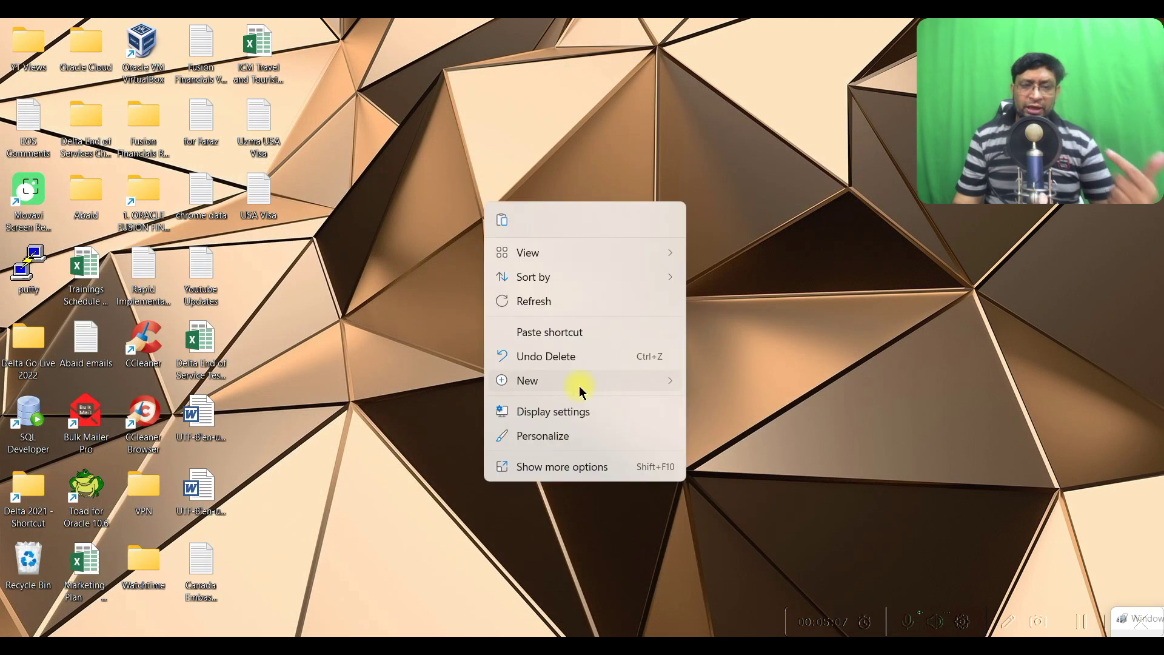
{"action": "mouse_move", "coordinate": [580, 391]}
{"action": "left_click", "coordinate": [766, 137]}
{"action": "type", "text": "Oracle"}
{"action": "key", "text": "Return"}
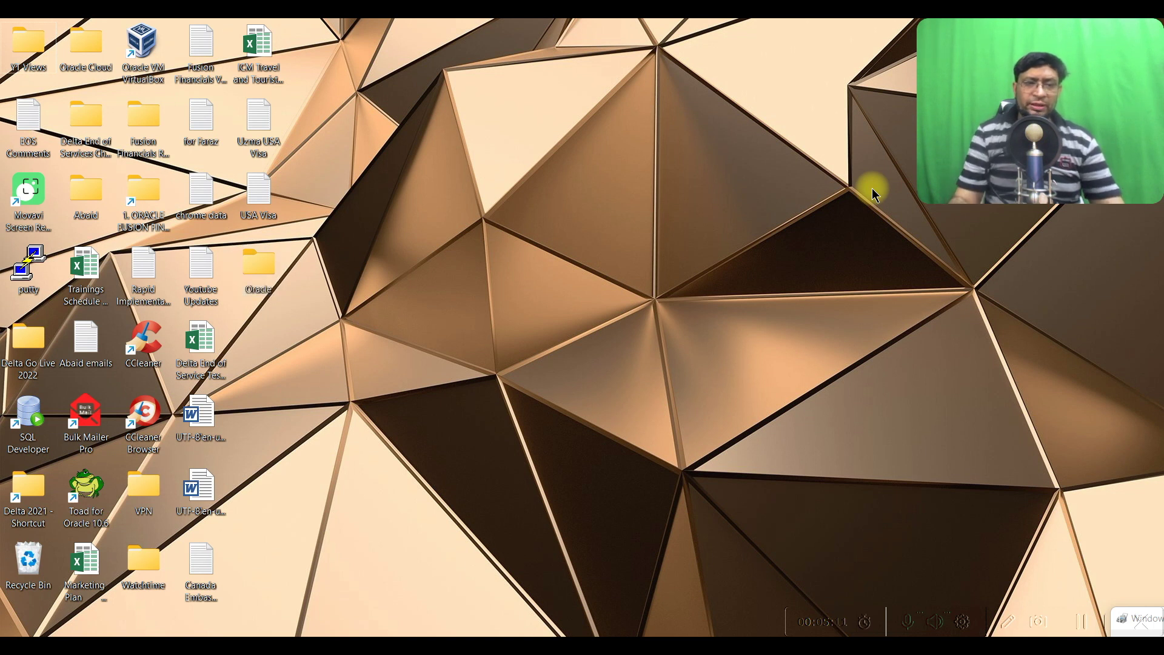
{"action": "key", "text": "Return"}
{"action": "key", "text": "ctrl+v"}
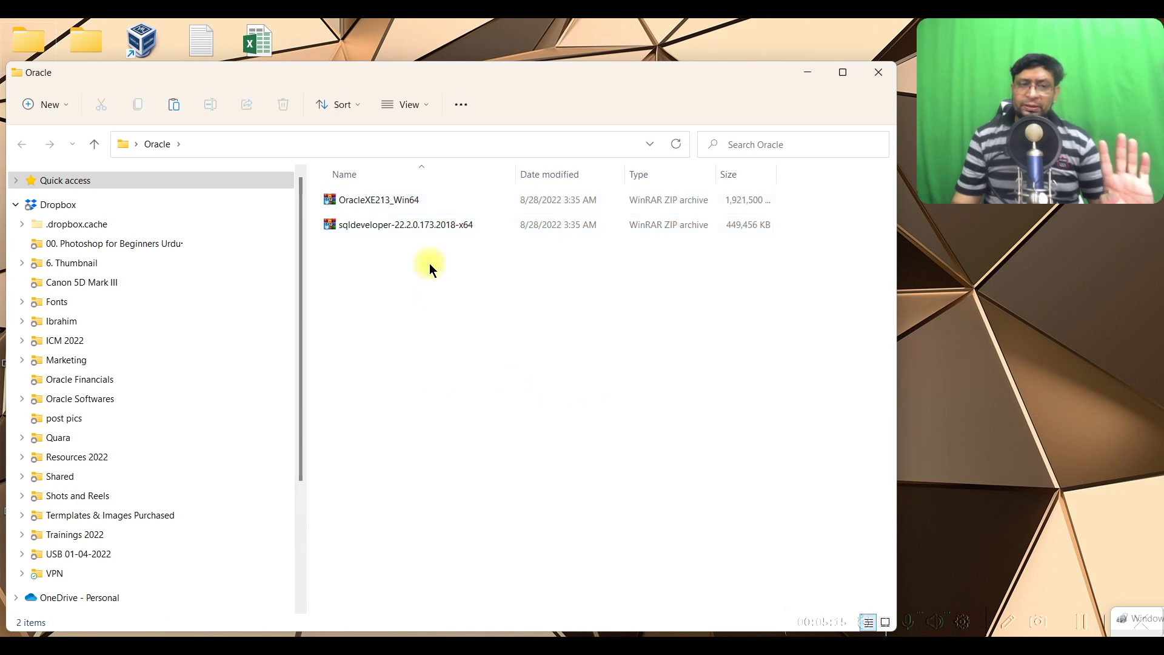
Extract All on the OracleXE213_Win64 ZIP into its suggested folder
{"action": "left_click", "coordinate": [403, 199]}
{"action": "left_click", "coordinate": [475, 320]}
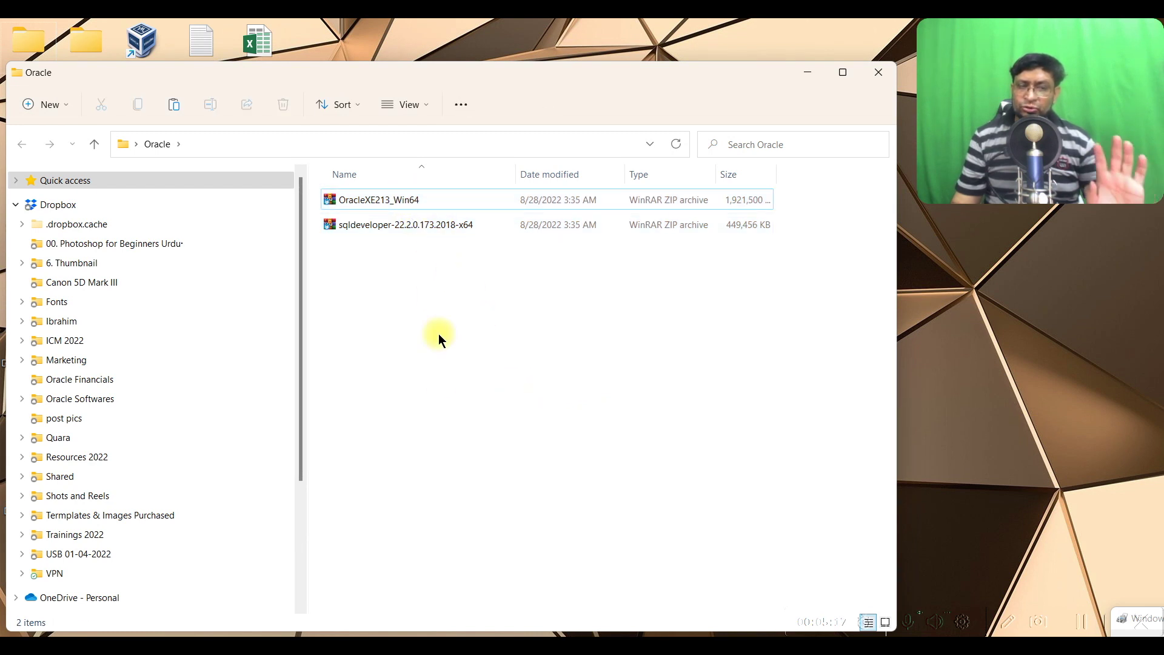
{"action": "left_click", "coordinate": [389, 197]}
{"action": "right_click", "coordinate": [389, 198]}
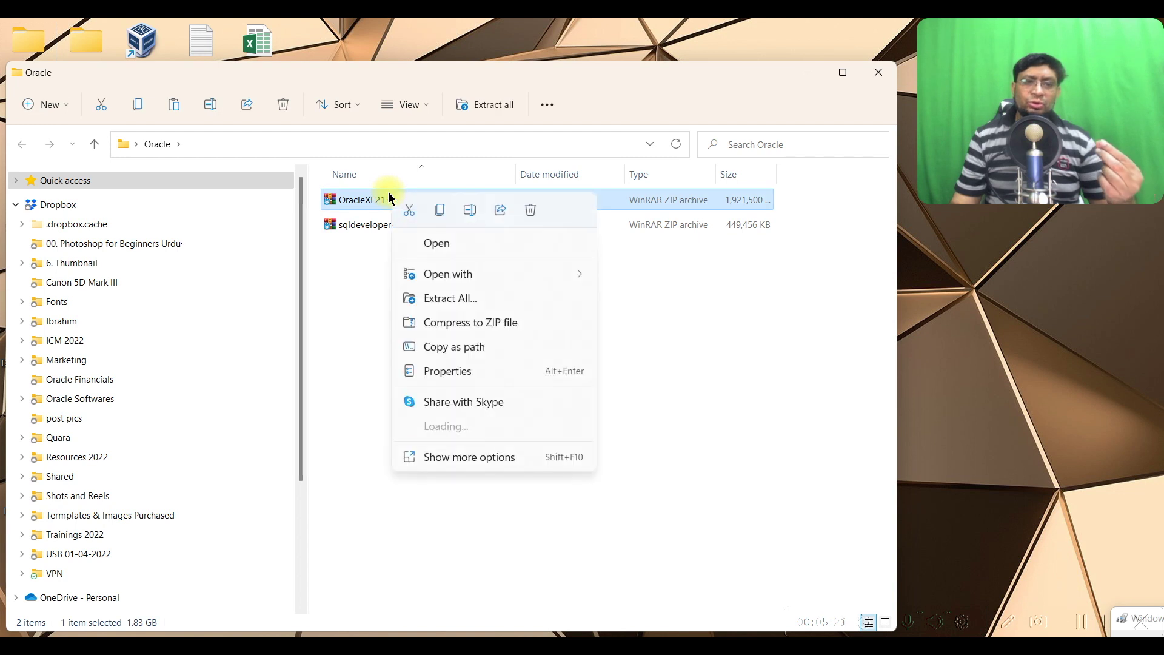
{"action": "left_click", "coordinate": [449, 298]}
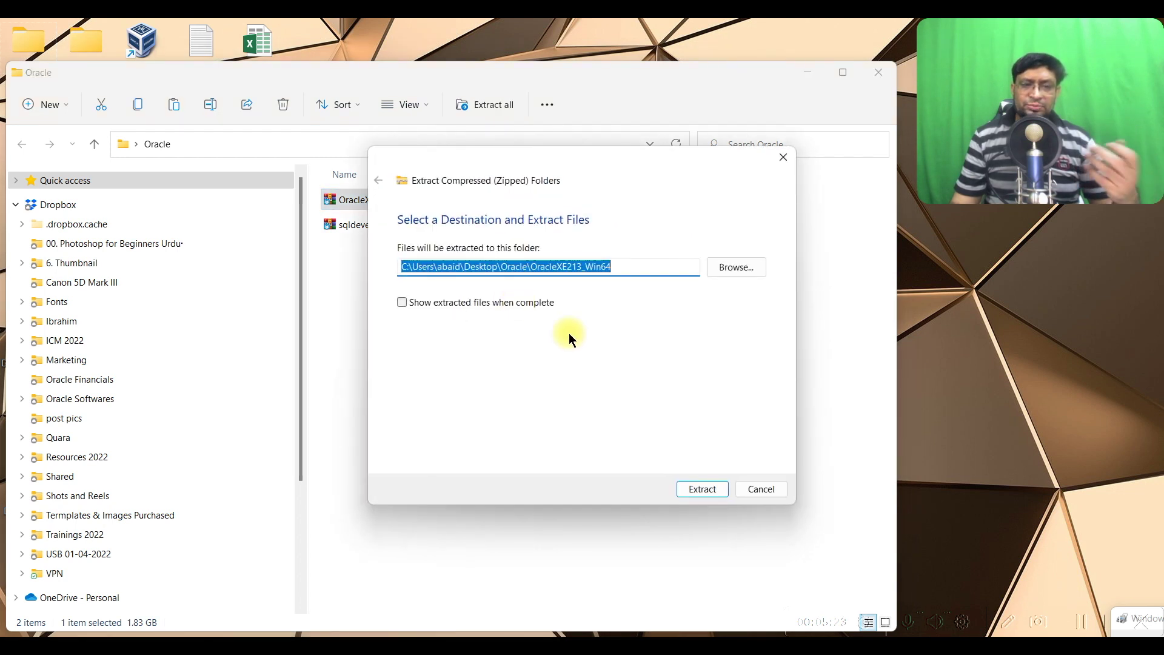
{"action": "left_click", "coordinate": [688, 491]}
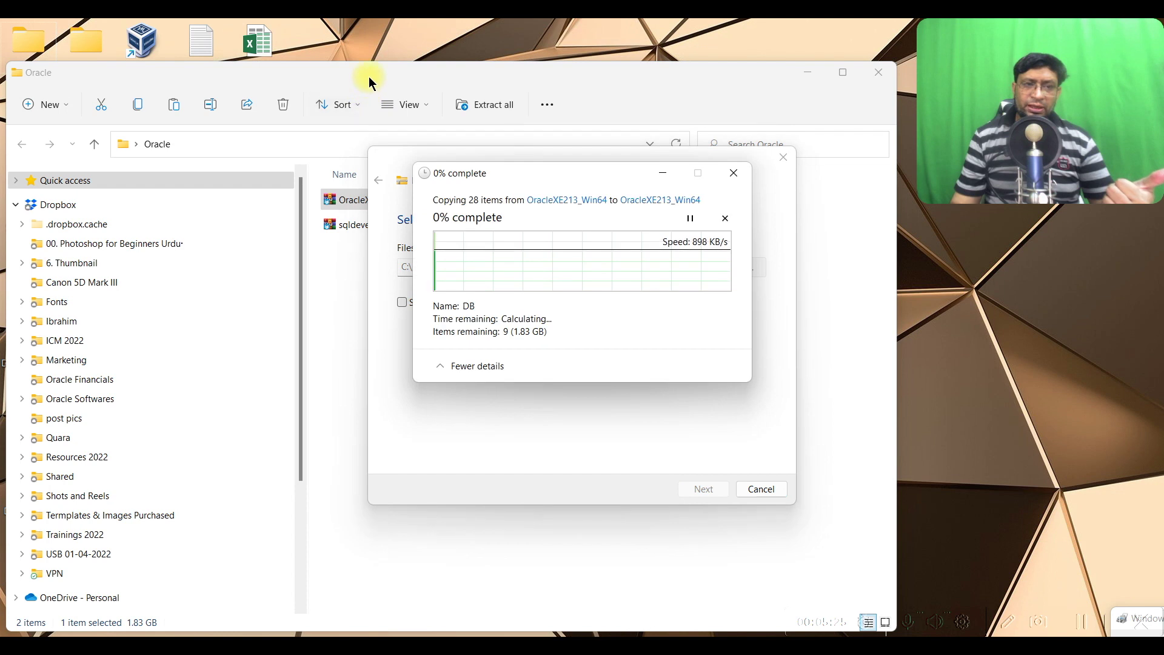
{"action": "left_click", "coordinate": [424, 212]}
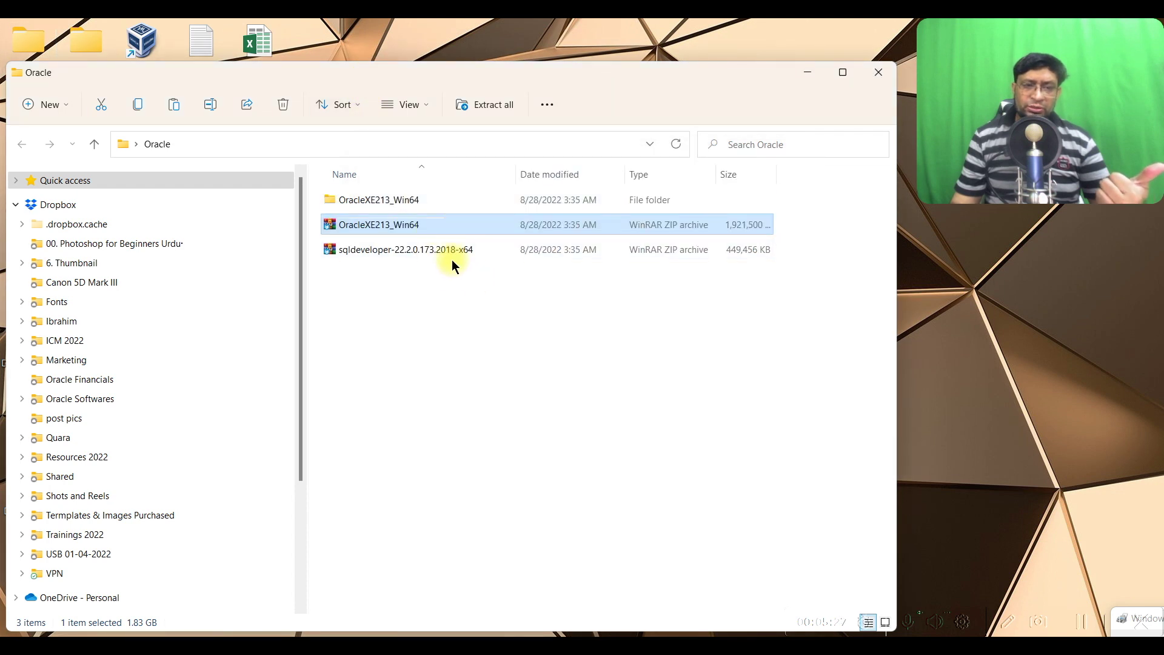
Extract the sqldeveloper ZIP alongside it and close the leftover Extract dialog
{"action": "left_click", "coordinate": [460, 249]}
{"action": "right_click", "coordinate": [460, 248]}
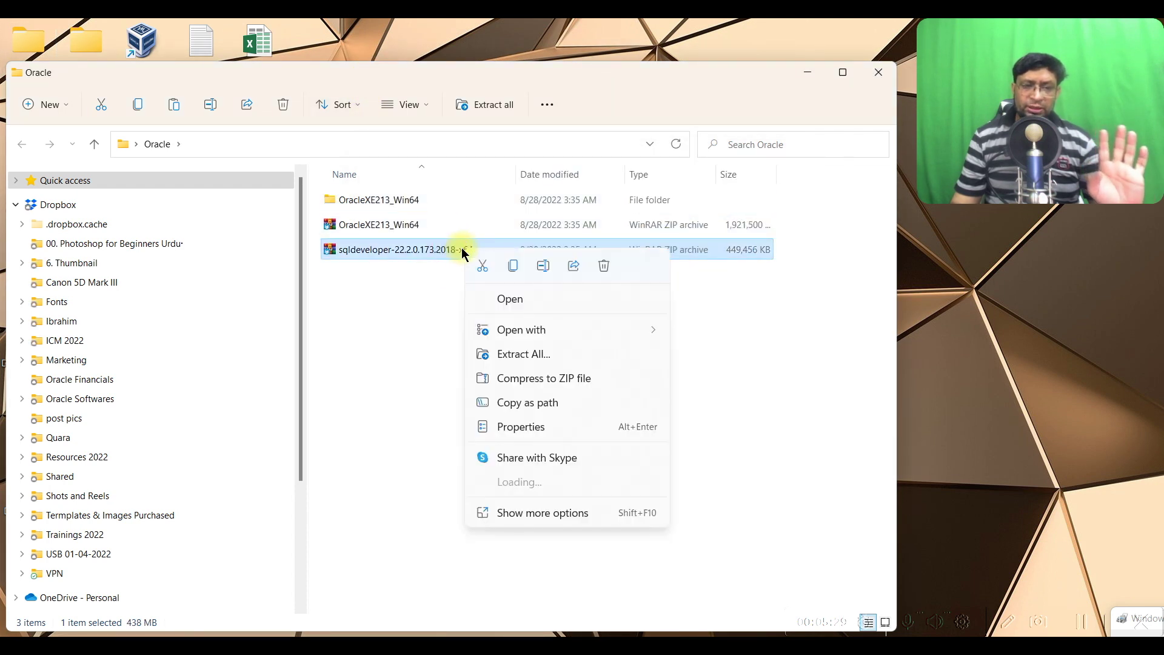
{"action": "left_click", "coordinate": [539, 354]}
{"action": "left_click", "coordinate": [703, 488]}
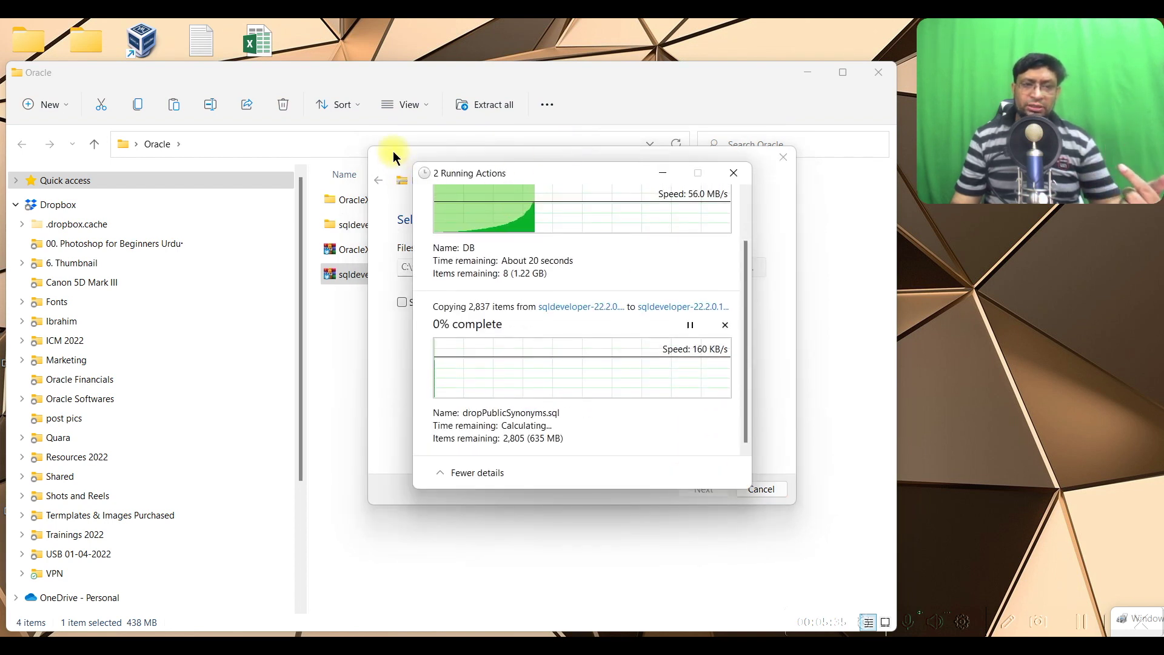
{"action": "left_click", "coordinate": [393, 151]}
{"action": "left_click", "coordinate": [783, 157]}
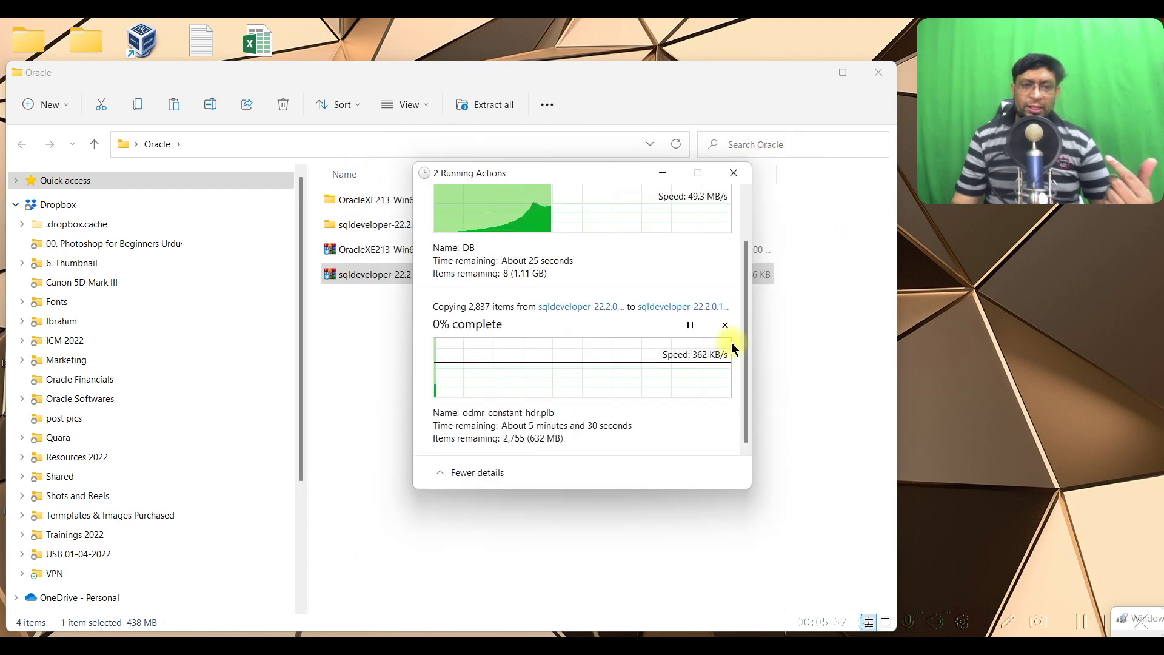
Move the extraction progress window aside and select the extracted OracleXE213_Win64 folder
{"action": "scroll", "coordinate": [582, 267], "scroll_direction": "up", "scroll_amount": 1}
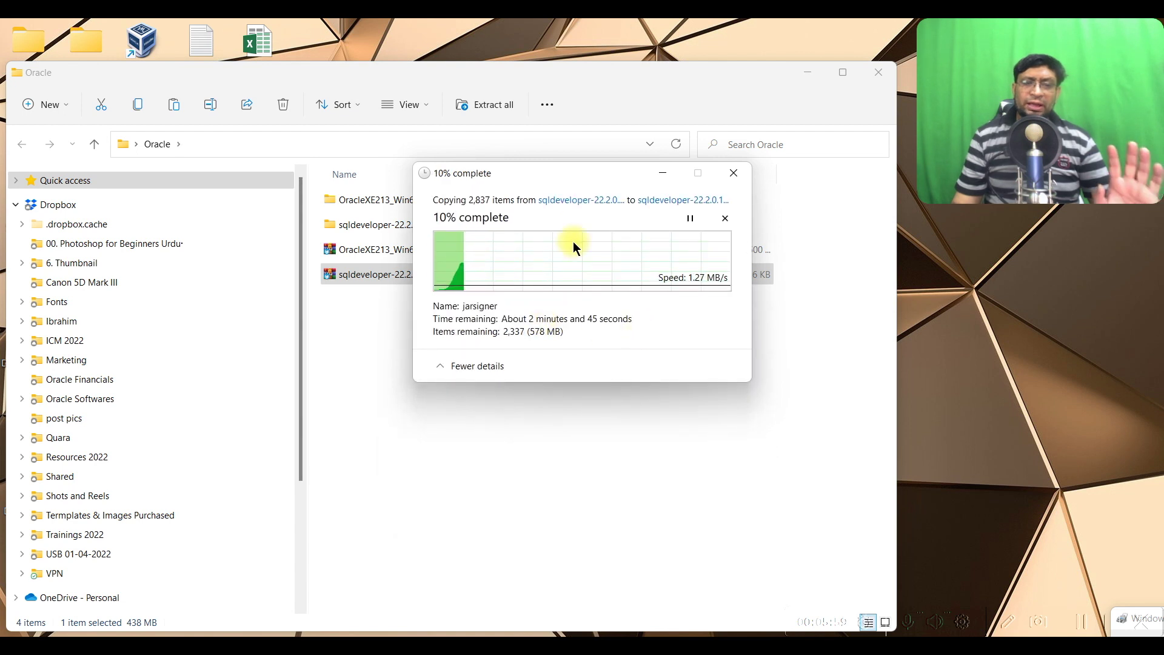
{"action": "left_click_drag", "start_coordinate": [588, 170], "coordinate": [584, 343]}
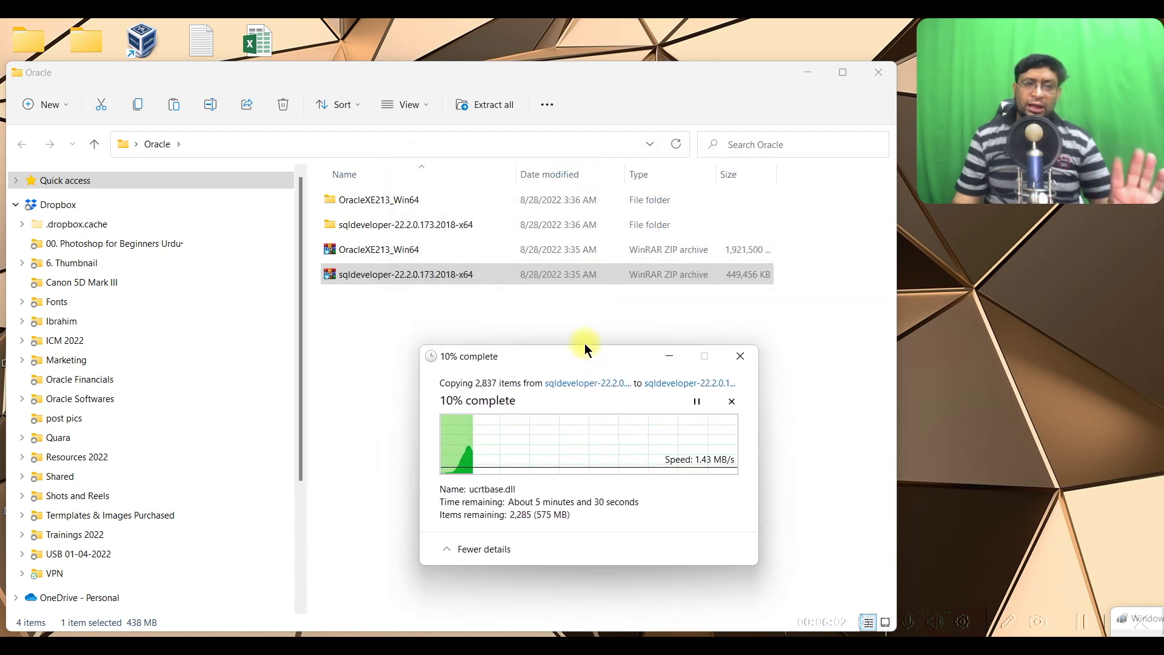
{"action": "left_click", "coordinate": [412, 203]}
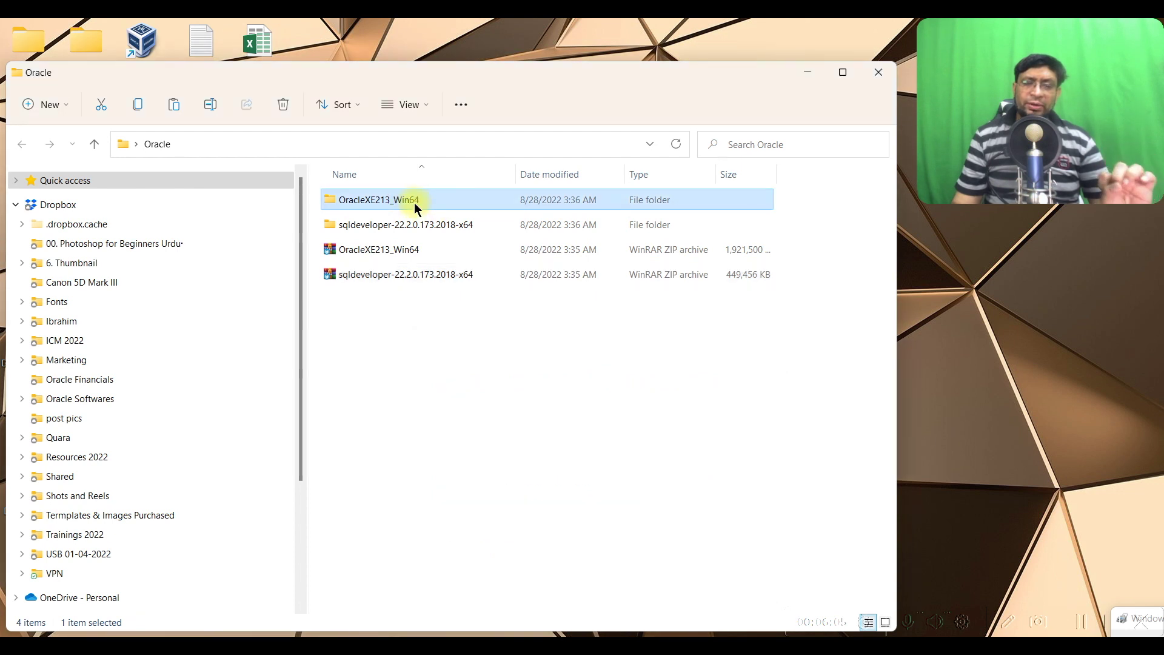
Run setup from OracleXE213_Win64, allowing the untrusted file and approving the UAC prompt
{"action": "double_click", "coordinate": [415, 204]}
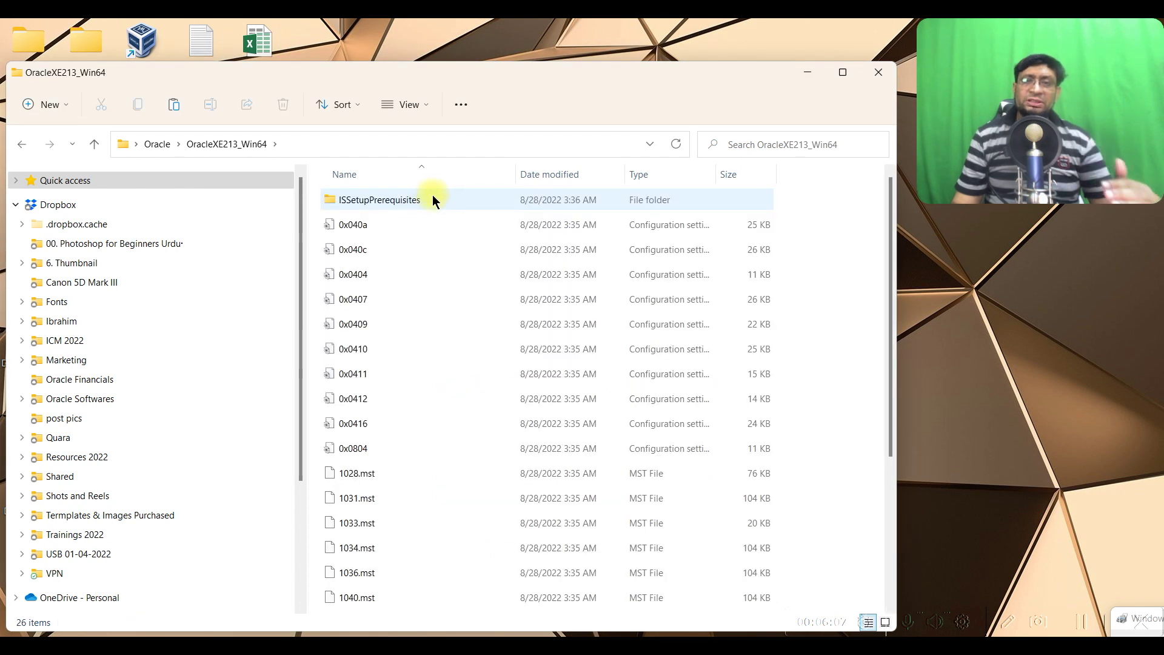
{"action": "scroll", "coordinate": [444, 242], "scroll_direction": "down", "scroll_amount": 3}
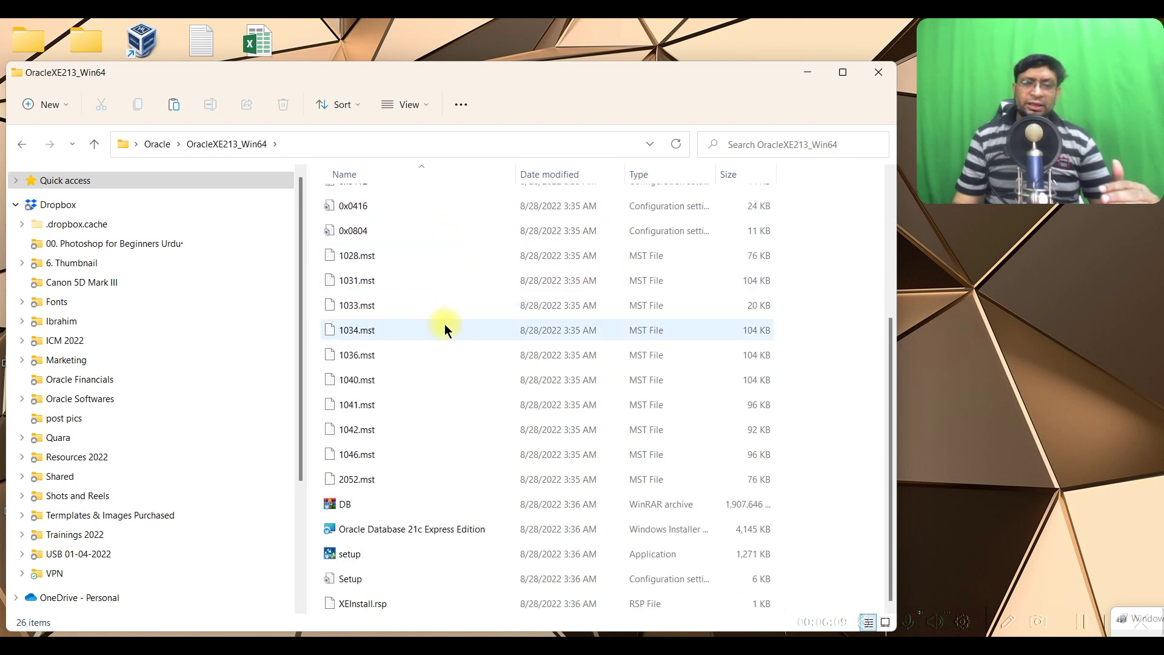
{"action": "left_click", "coordinate": [359, 553]}
{"action": "double_click", "coordinate": [358, 554]}
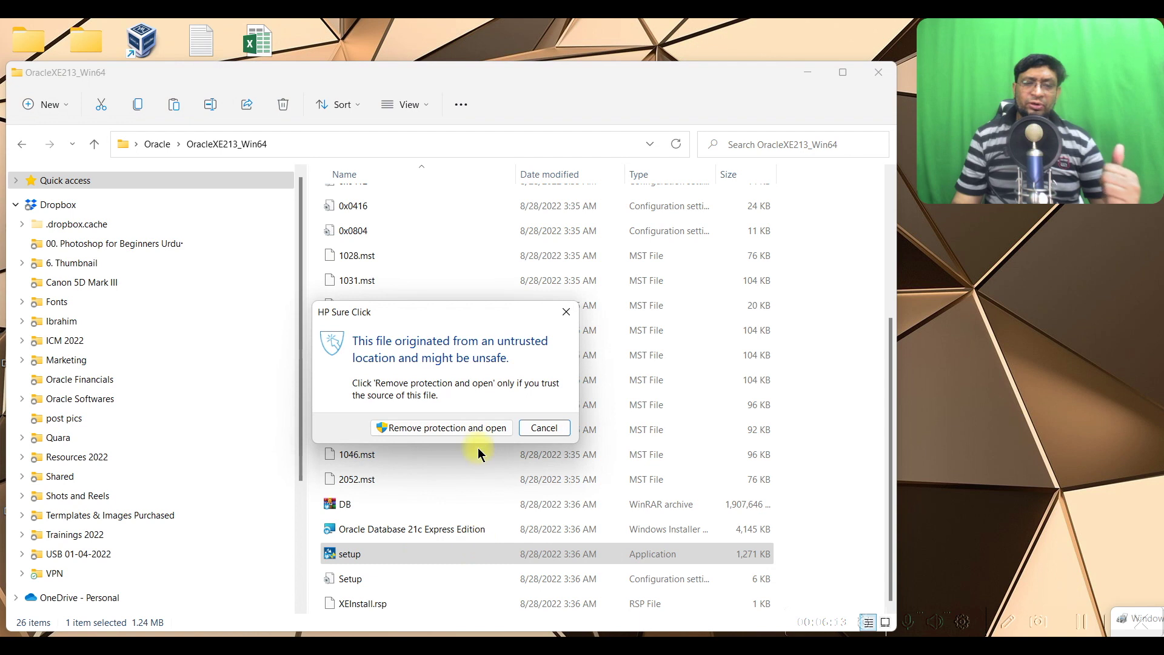
{"action": "left_click", "coordinate": [478, 427]}
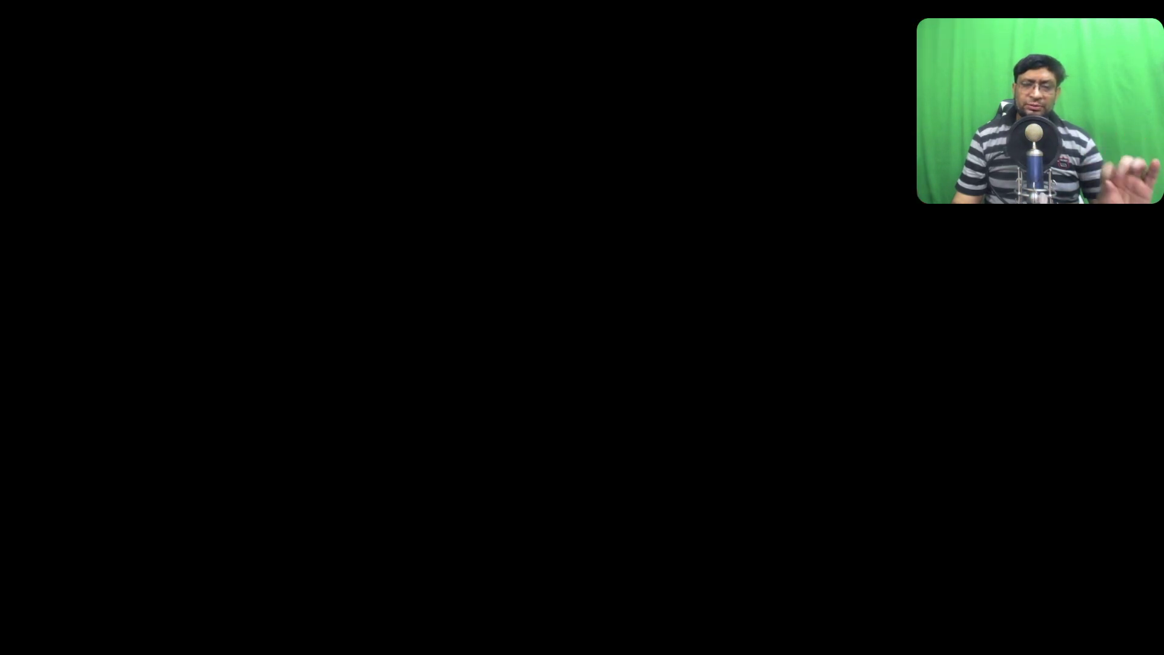
{"action": "left_click", "coordinate": [528, 457]}
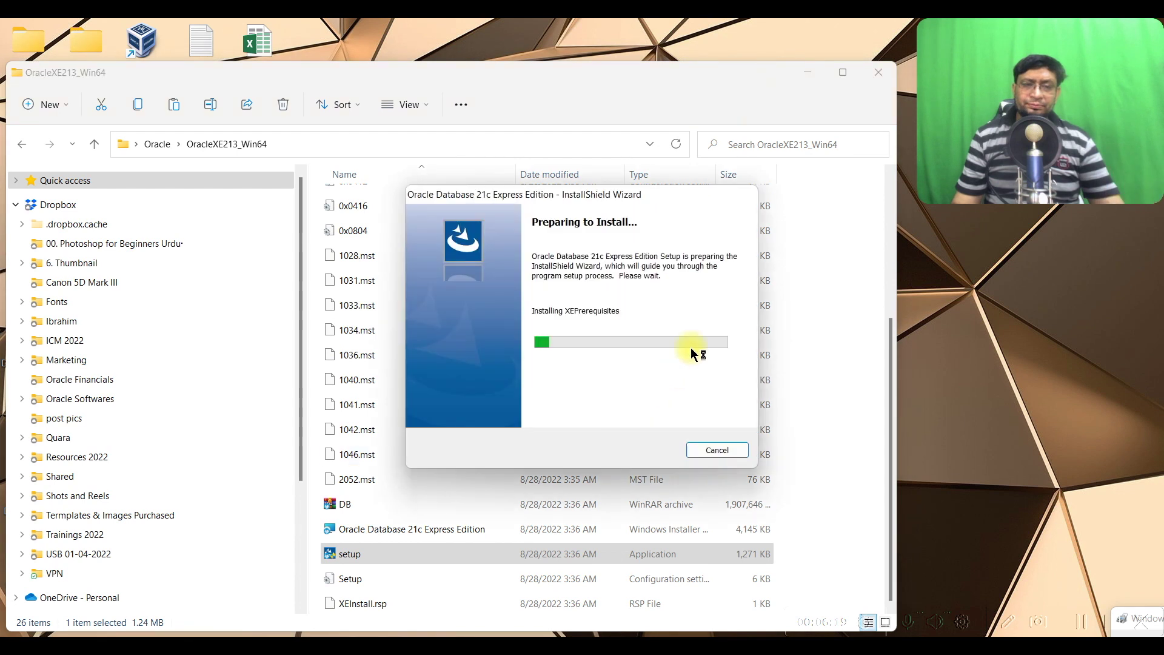
{"action": "left_click", "coordinate": [808, 72]}
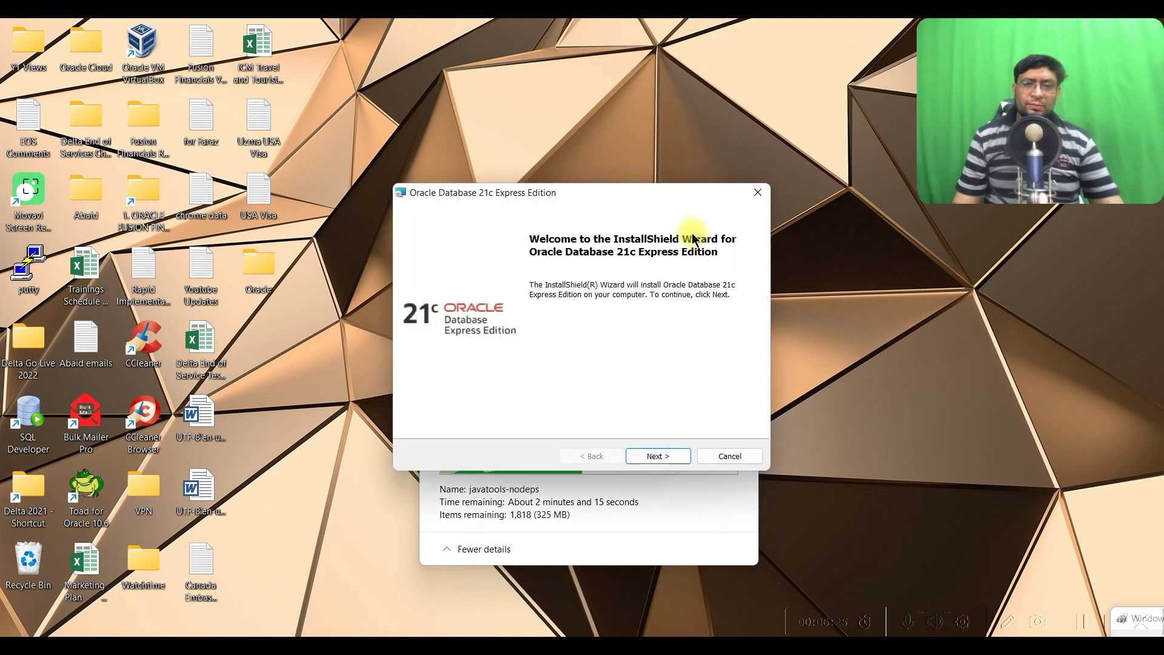
Accept the license and change the install destination folder to 21cu
{"action": "left_click", "coordinate": [664, 461]}
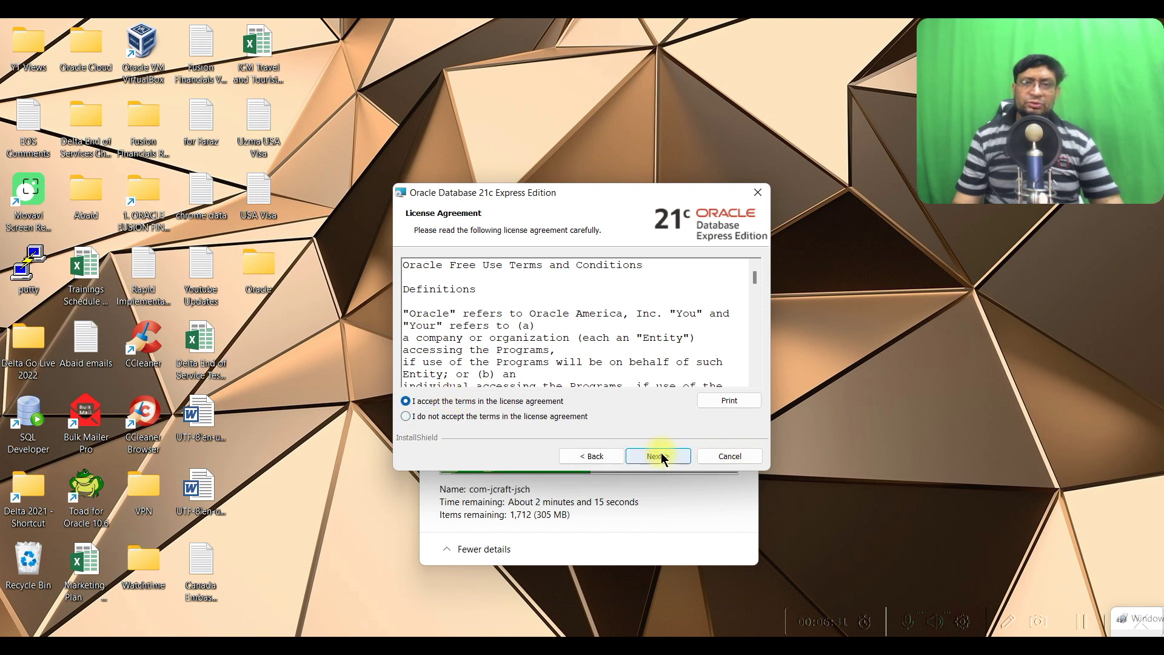
{"action": "left_click", "coordinate": [659, 456]}
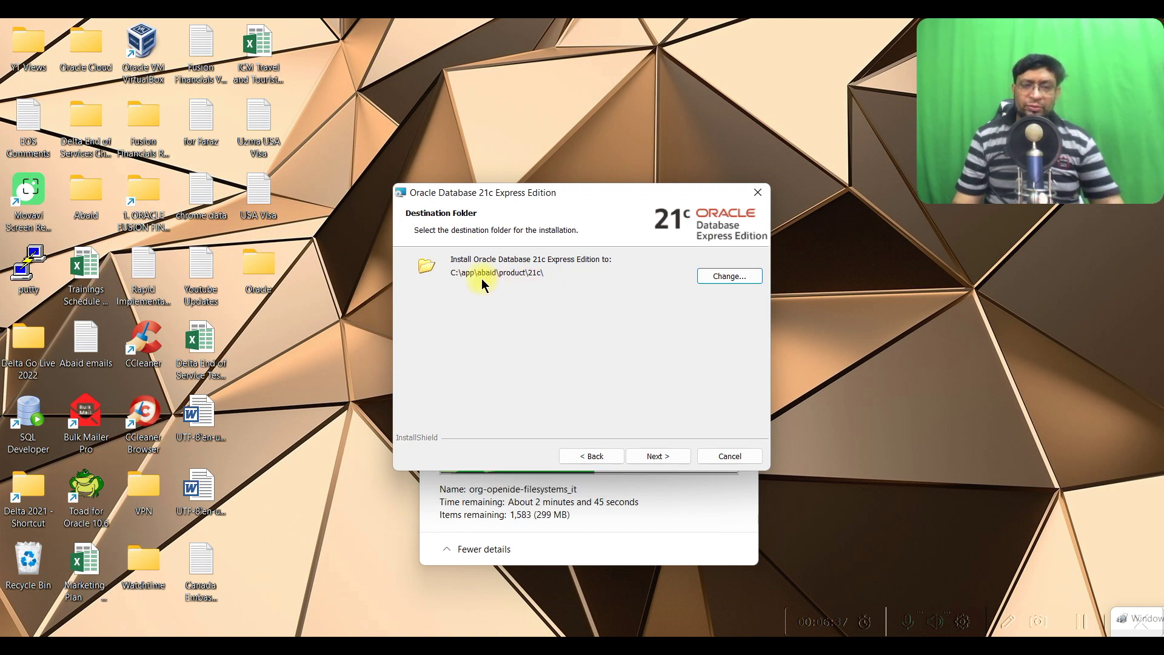
{"action": "left_click", "coordinate": [750, 280]}
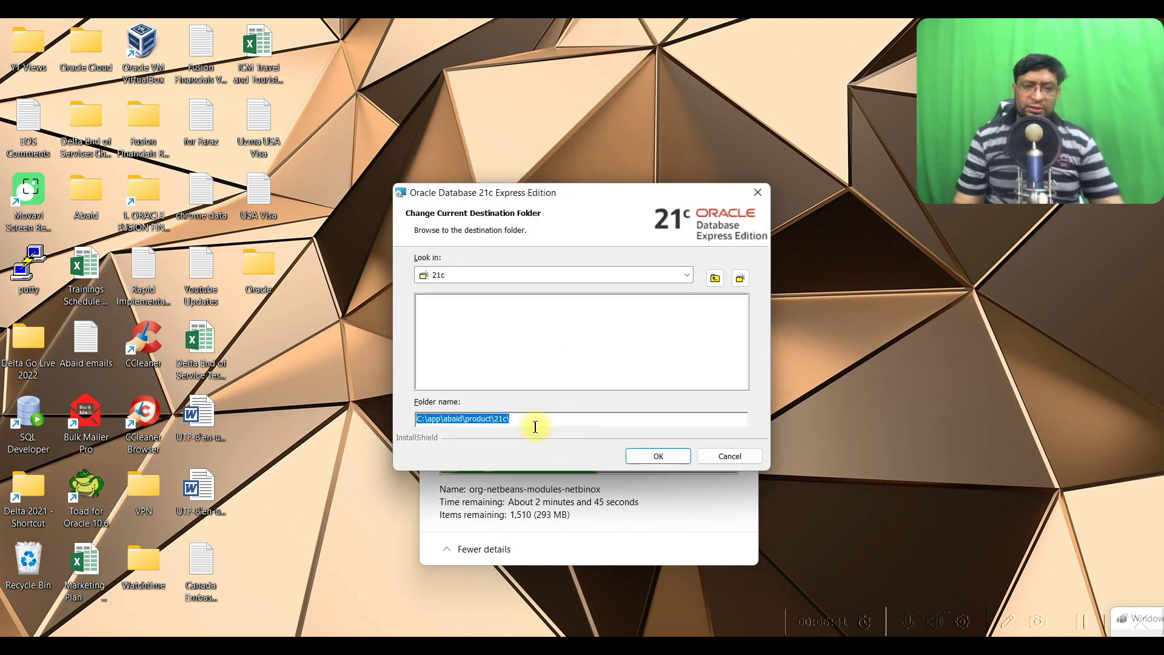
{"action": "left_click", "coordinate": [517, 418]}
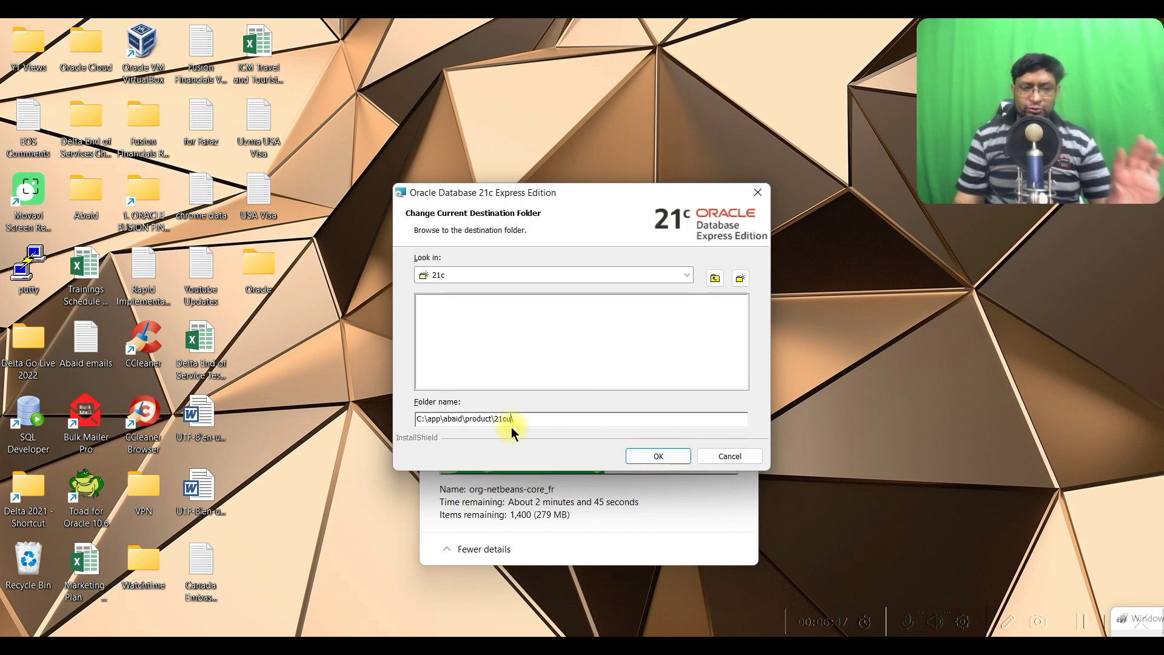
{"action": "left_click", "coordinate": [657, 458]}
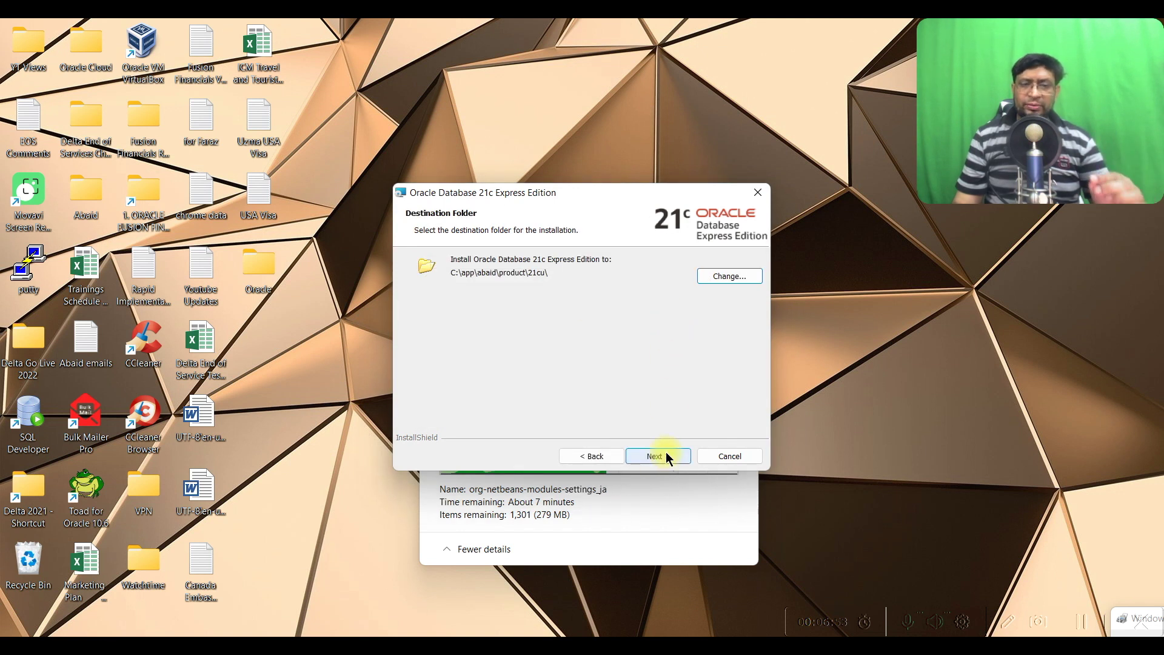
{"action": "left_click", "coordinate": [657, 456]}
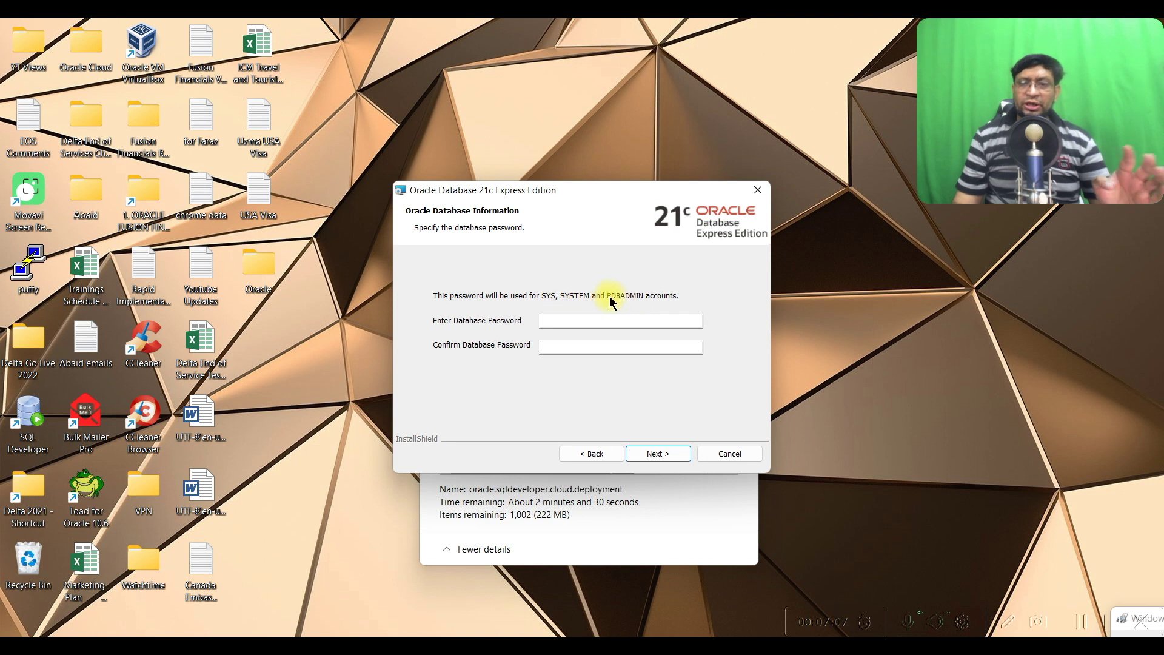
Enter and confirm the database password, then continue to the Summary
{"action": "left_click", "coordinate": [574, 323]}
{"action": "type", "text": "oracle"}
{"action": "key", "text": "Tab"}
{"action": "type", "text": "oracle"}
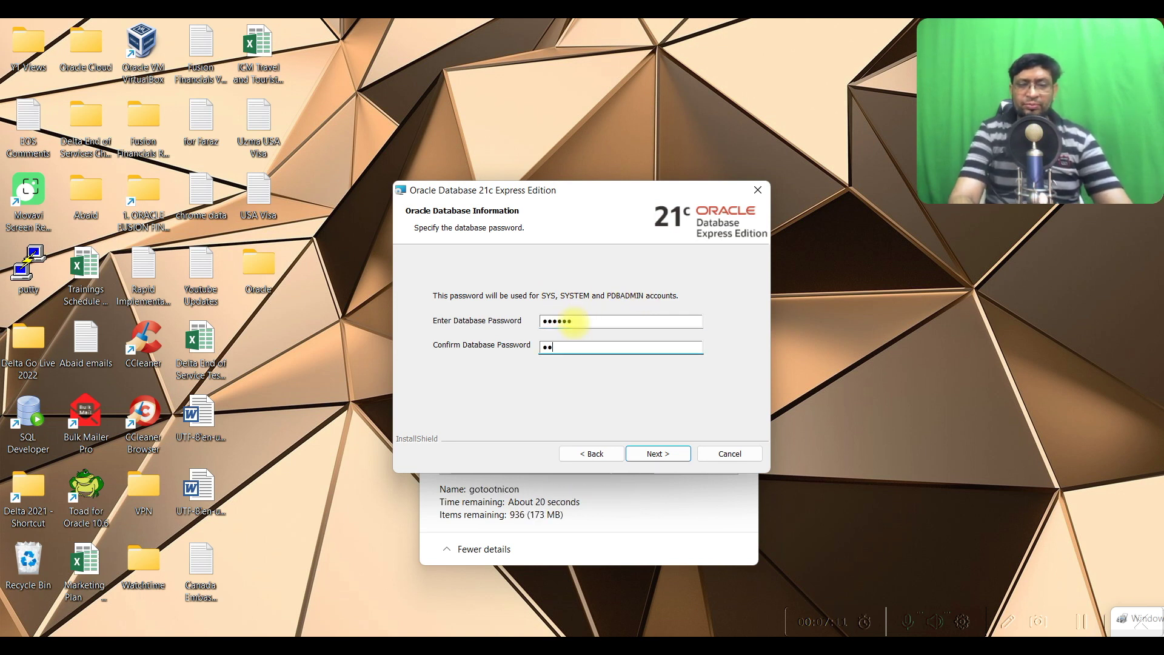
{"action": "left_click", "coordinate": [662, 453]}
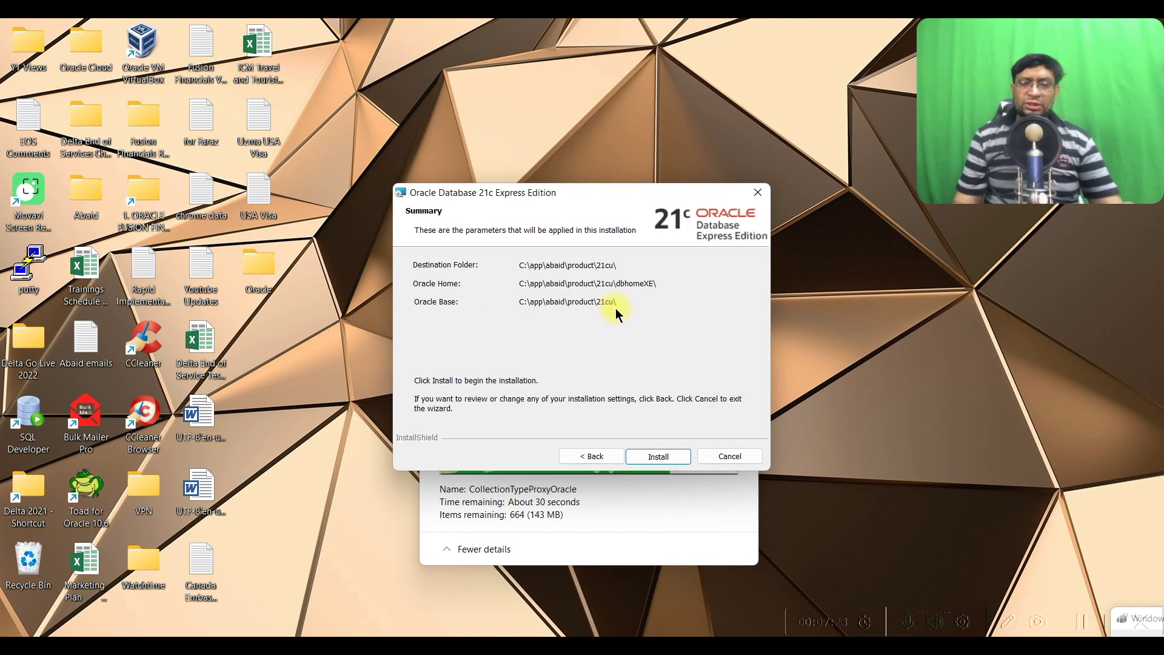
Install Oracle Database 21c XE and click Finish once it completes successfully
{"action": "left_click", "coordinate": [658, 455]}
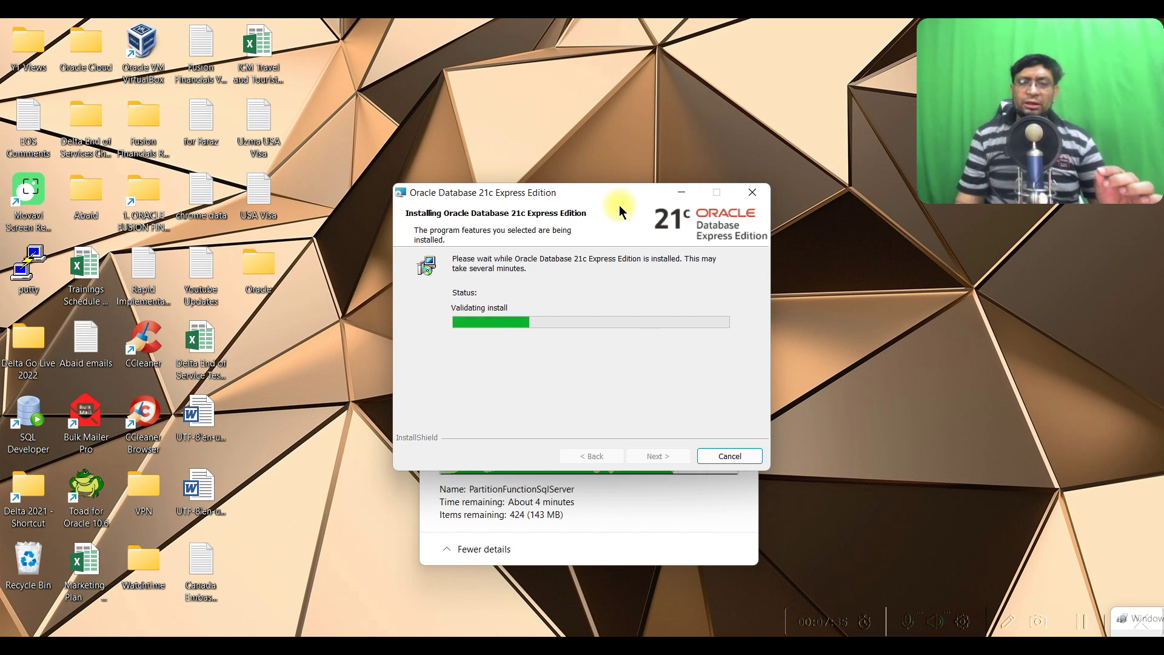
{"action": "left_click_drag", "start_coordinate": [620, 211], "coordinate": [617, 147]}
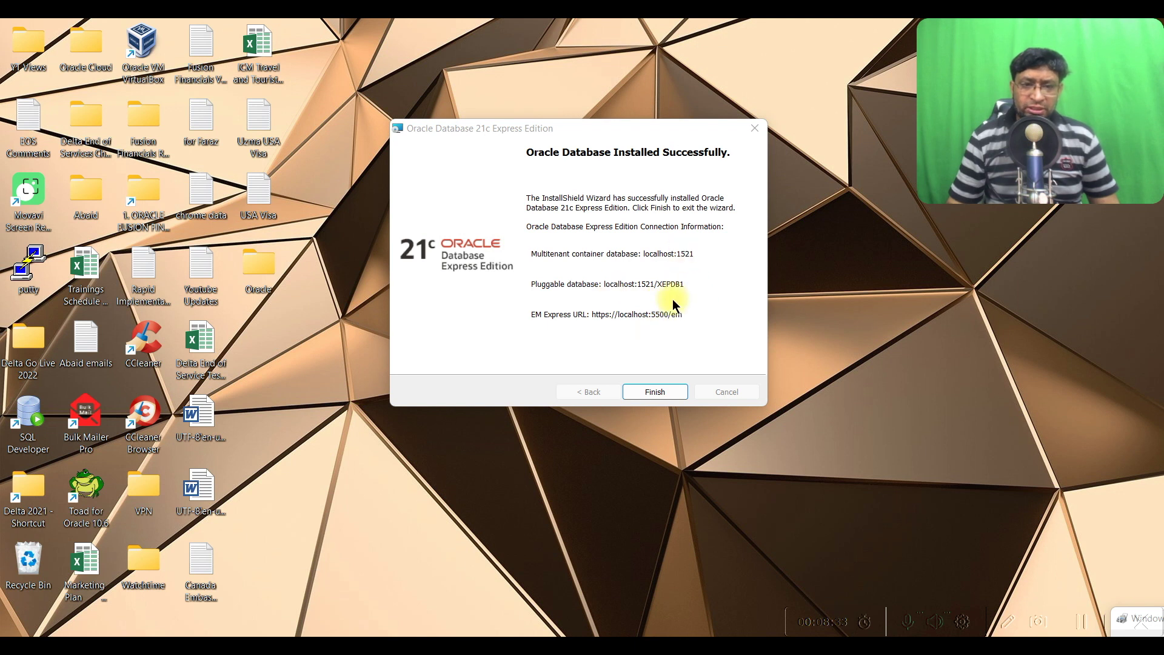
{"action": "left_click", "coordinate": [664, 393]}
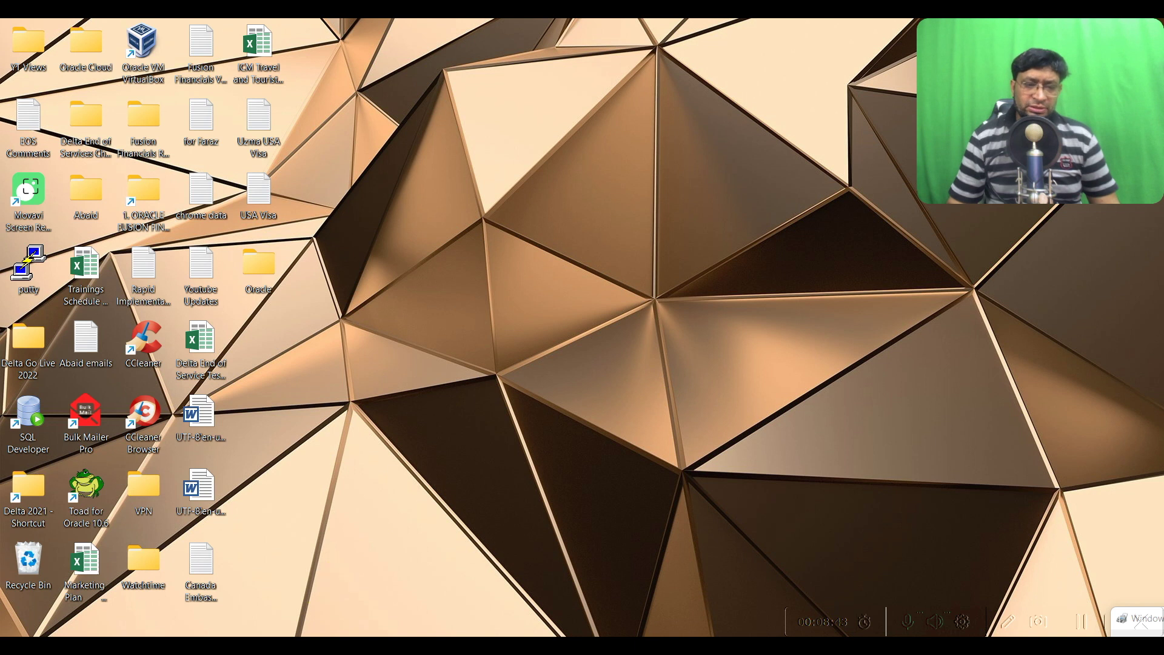
Launch SQL Plus from the Oracle - OraDB21Home1 group in the Start menu's All apps
{"action": "key", "text": "super"}
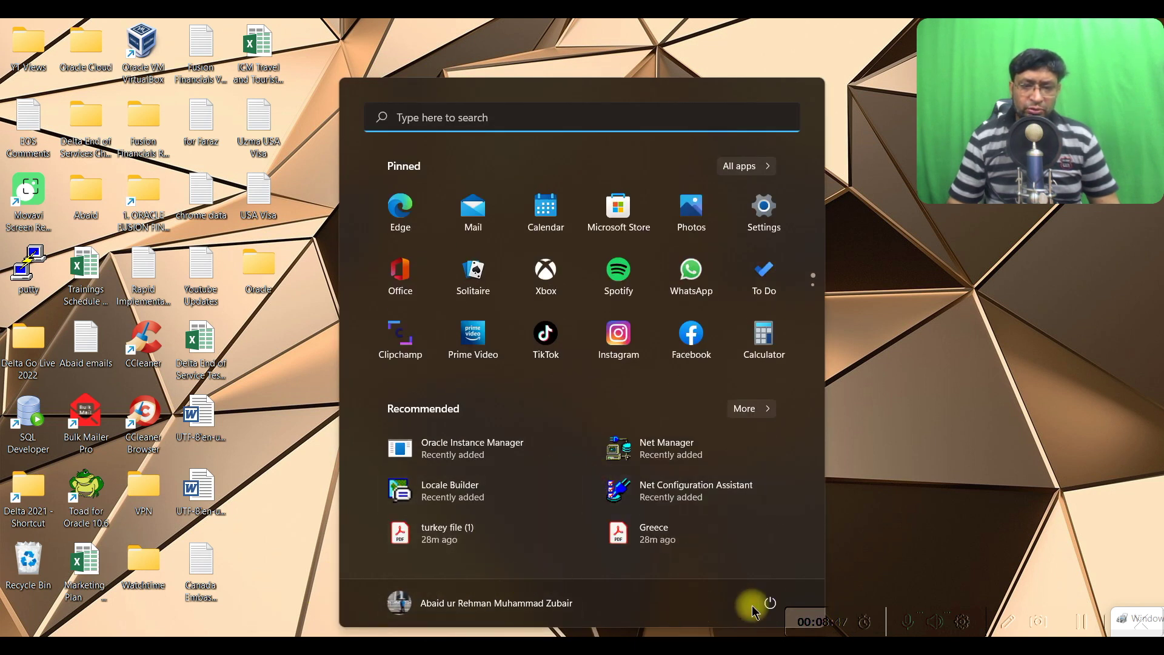
{"action": "left_click", "coordinate": [751, 161]}
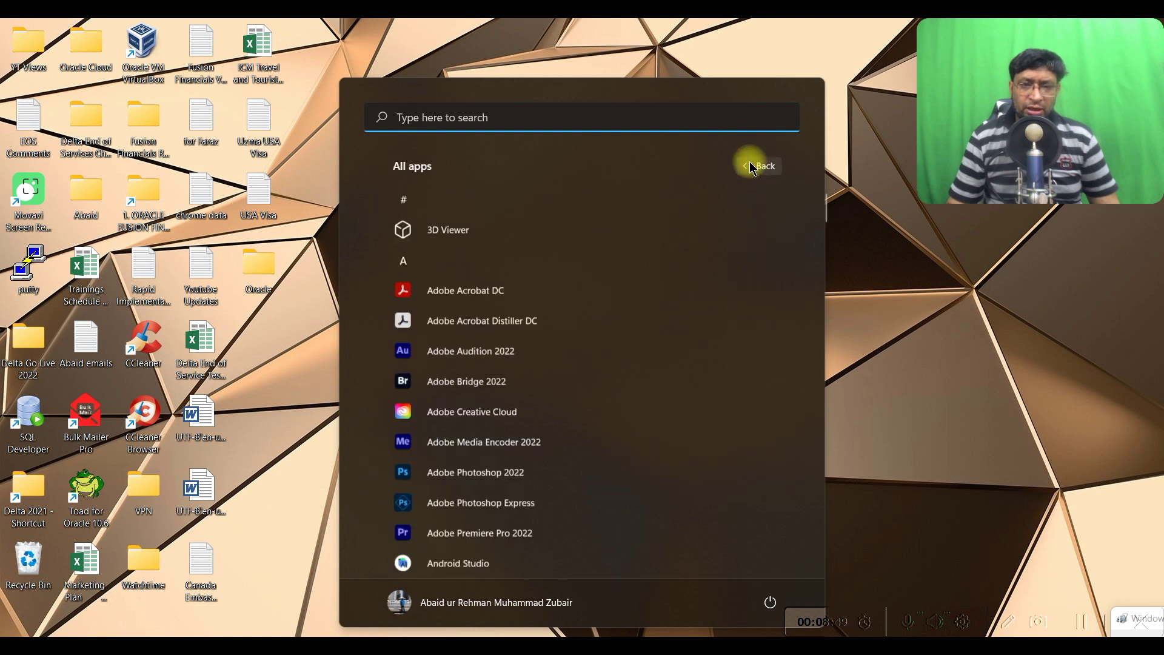
{"action": "scroll", "coordinate": [555, 364], "scroll_direction": "down", "scroll_amount": 12}
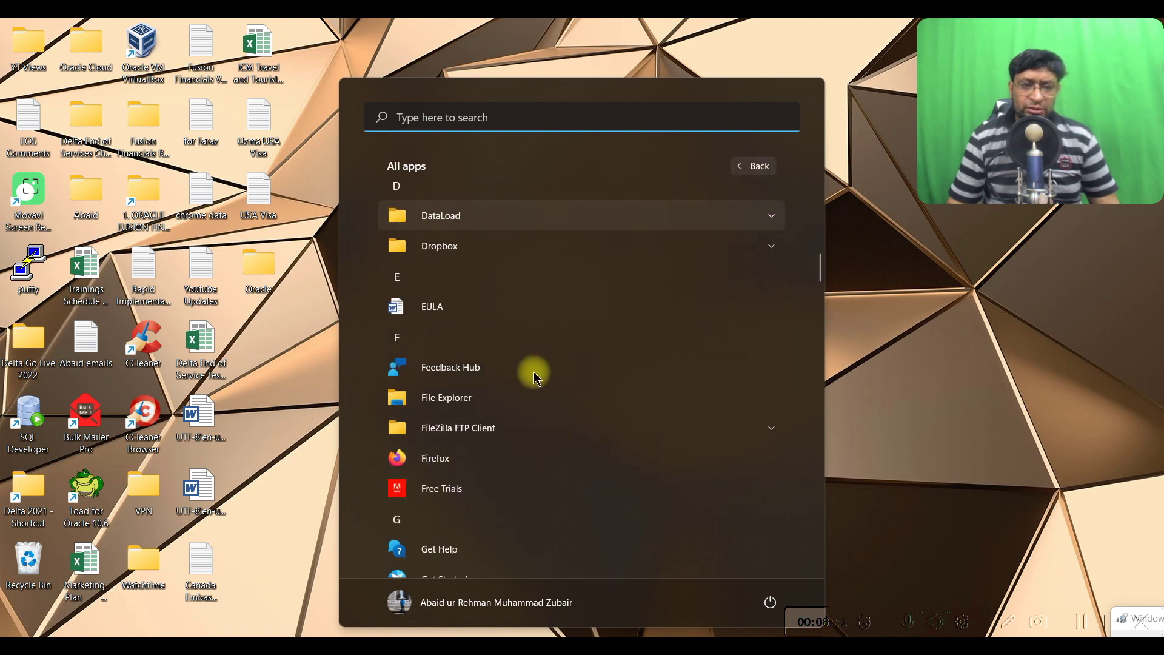
{"action": "scroll", "coordinate": [535, 376], "scroll_direction": "down", "scroll_amount": 12}
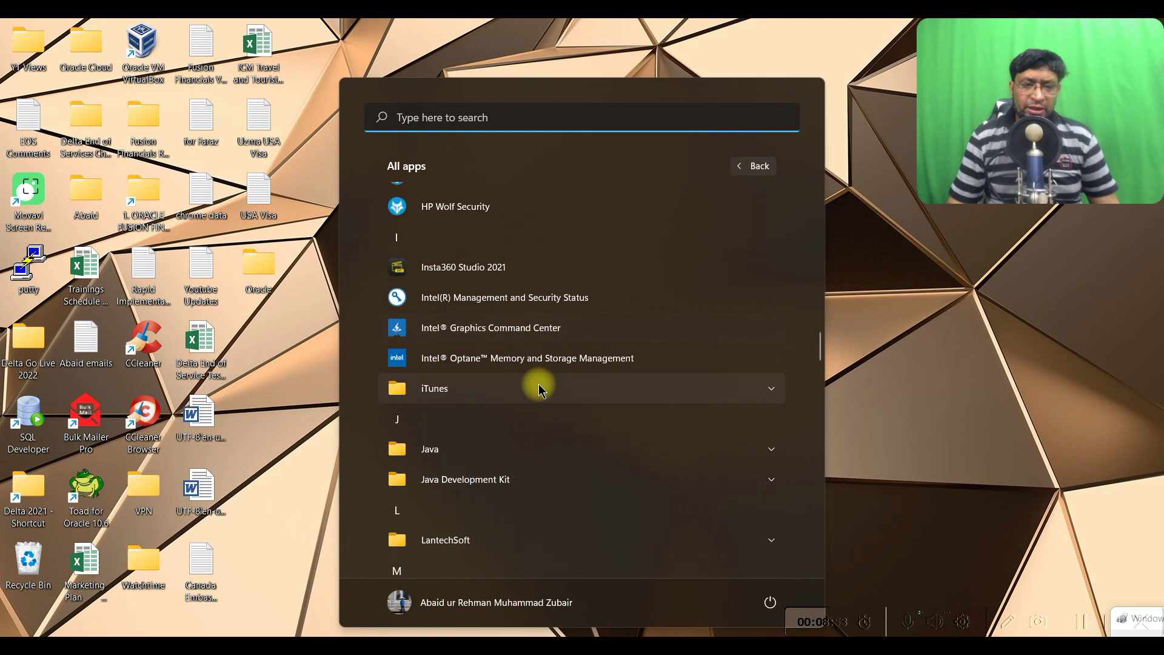
{"action": "scroll", "coordinate": [540, 388], "scroll_direction": "down", "scroll_amount": 15}
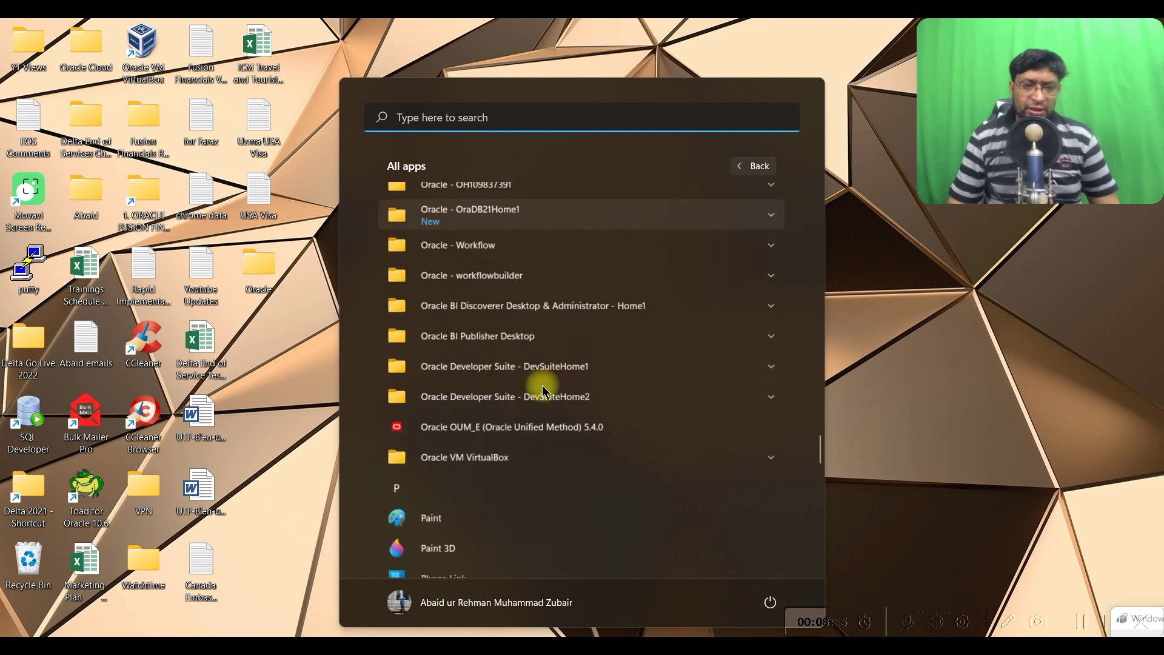
{"action": "scroll", "coordinate": [534, 364], "scroll_direction": "up", "scroll_amount": 1}
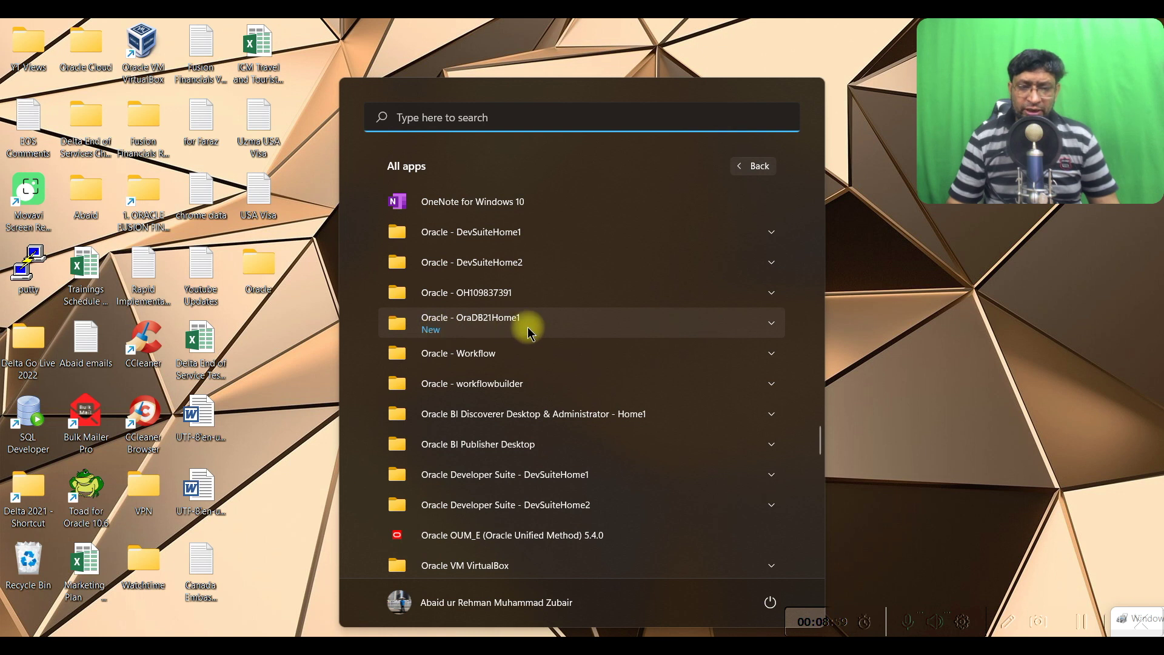
{"action": "left_click", "coordinate": [528, 331]}
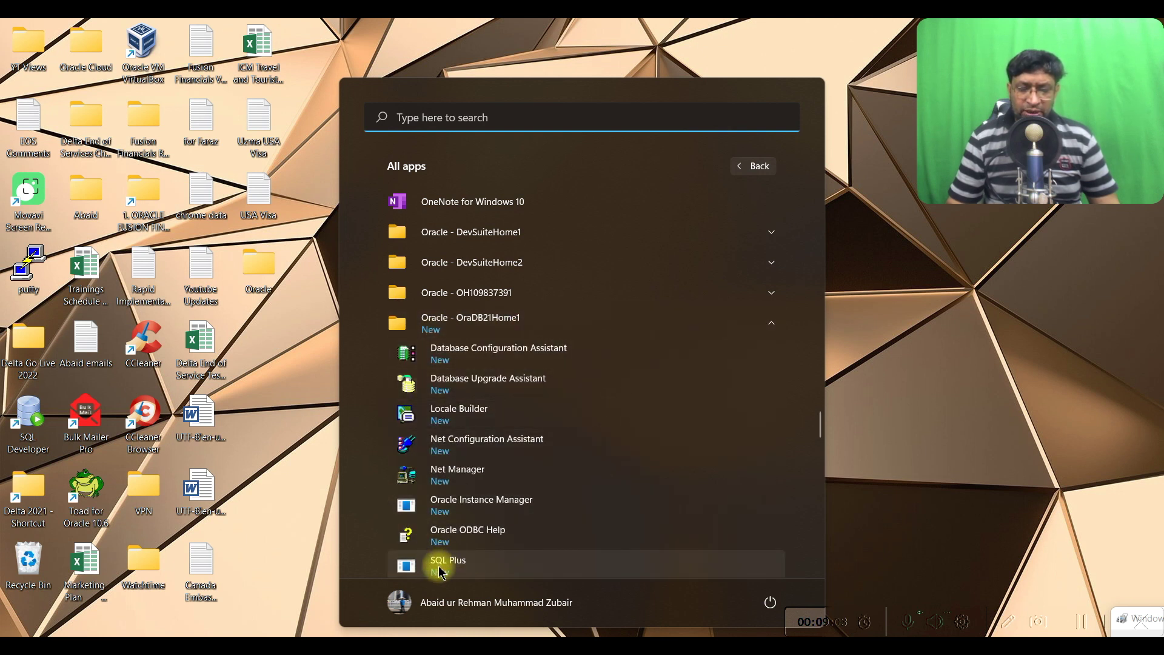
{"action": "left_click", "coordinate": [465, 565]}
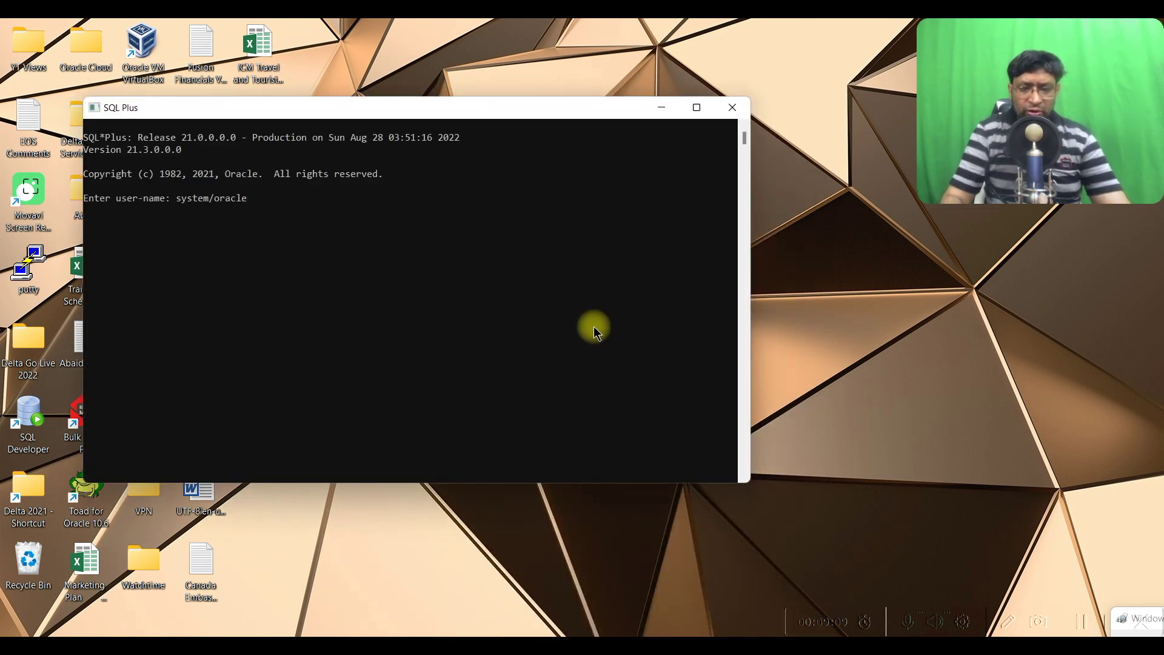
Log in as system with the database password, run select * from cat; (159 rows), then exit
{"action": "type", "text": "system/oracle"}
{"action": "key", "text": "Return"}
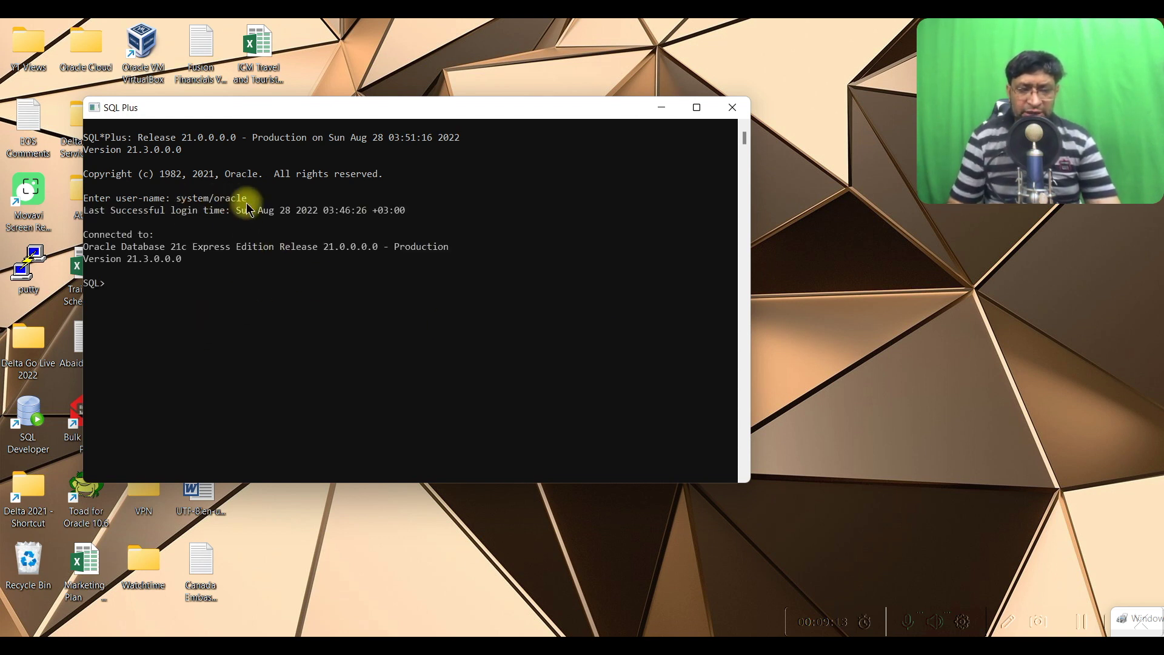
{"action": "type", "text": "select * from cat;"}
{"action": "key", "text": "Return"}
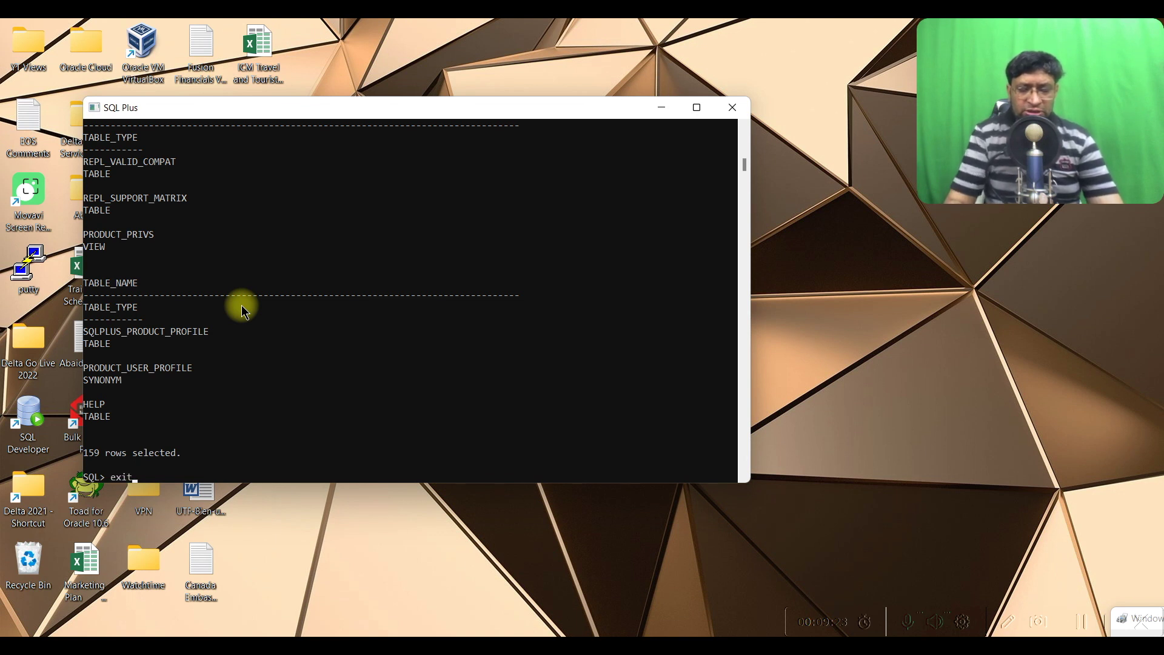
{"action": "type", "text": "exit"}
{"action": "key", "text": "Return"}
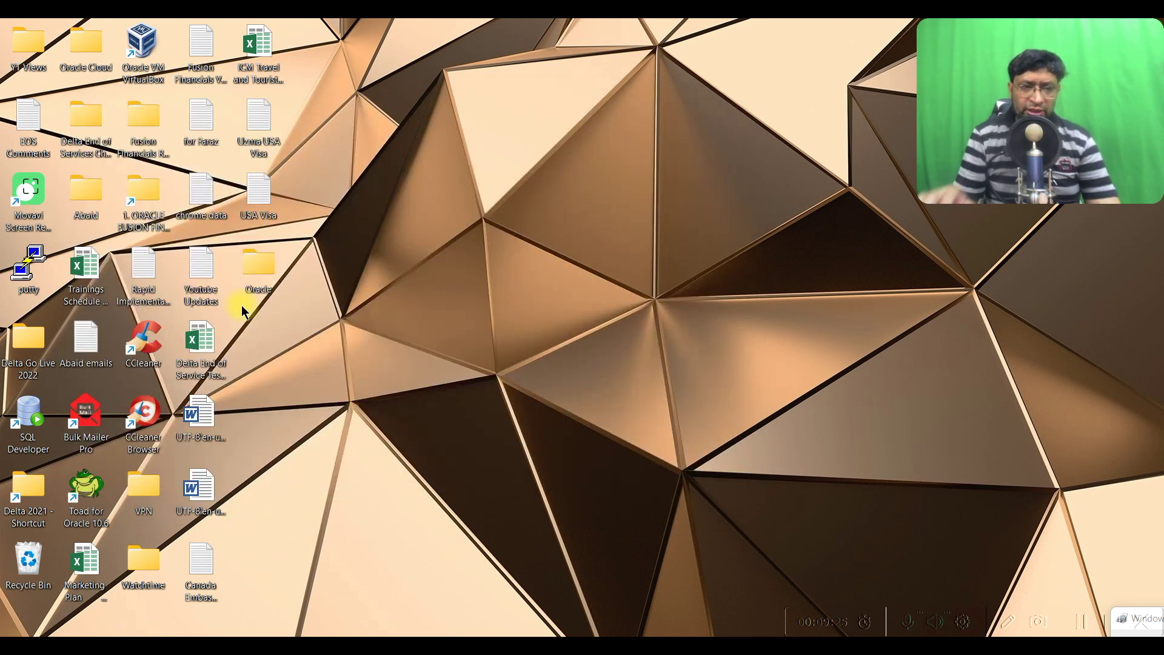
Run sqldeveloper.exe from Oracle > sqldeveloper-22.2.0.173.2018-x64 > sqldeveloper, allowing it to open
{"action": "double_click", "coordinate": [253, 259]}
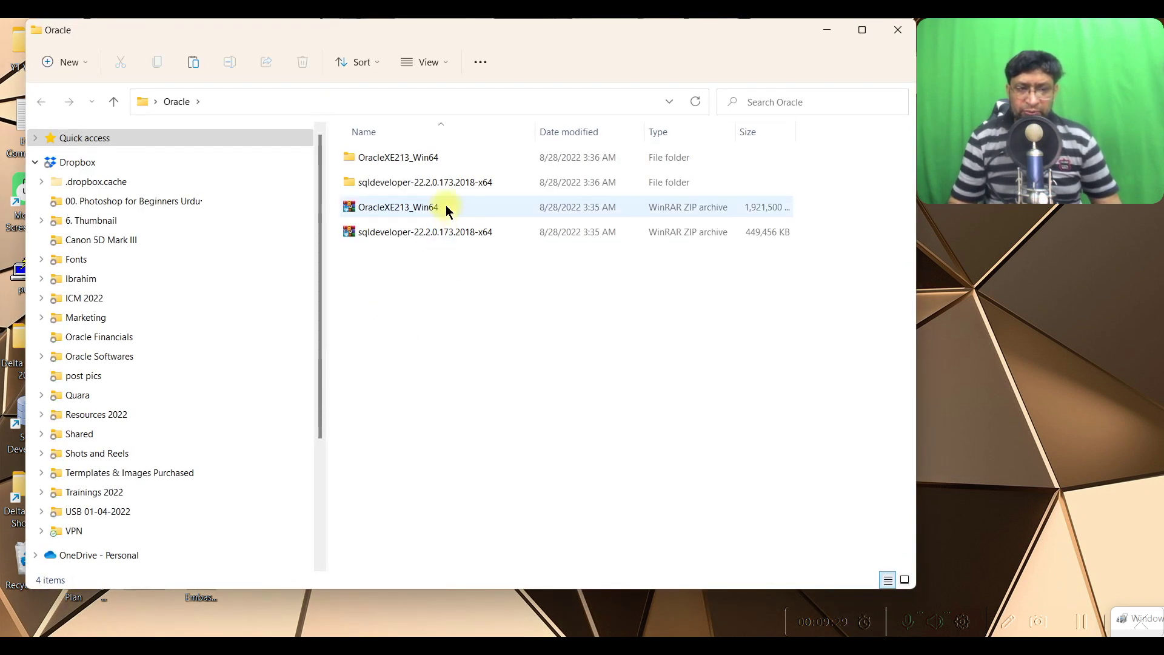
{"action": "left_click", "coordinate": [450, 184]}
{"action": "double_click", "coordinate": [461, 181]}
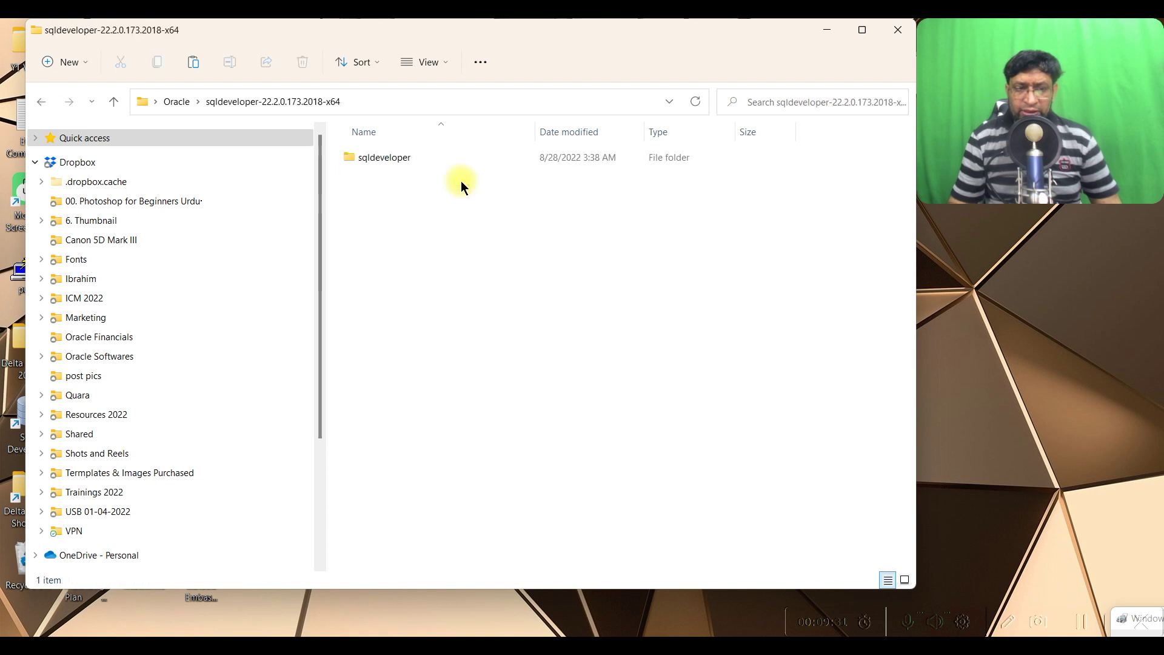
{"action": "left_click", "coordinate": [394, 155]}
{"action": "double_click", "coordinate": [394, 156]}
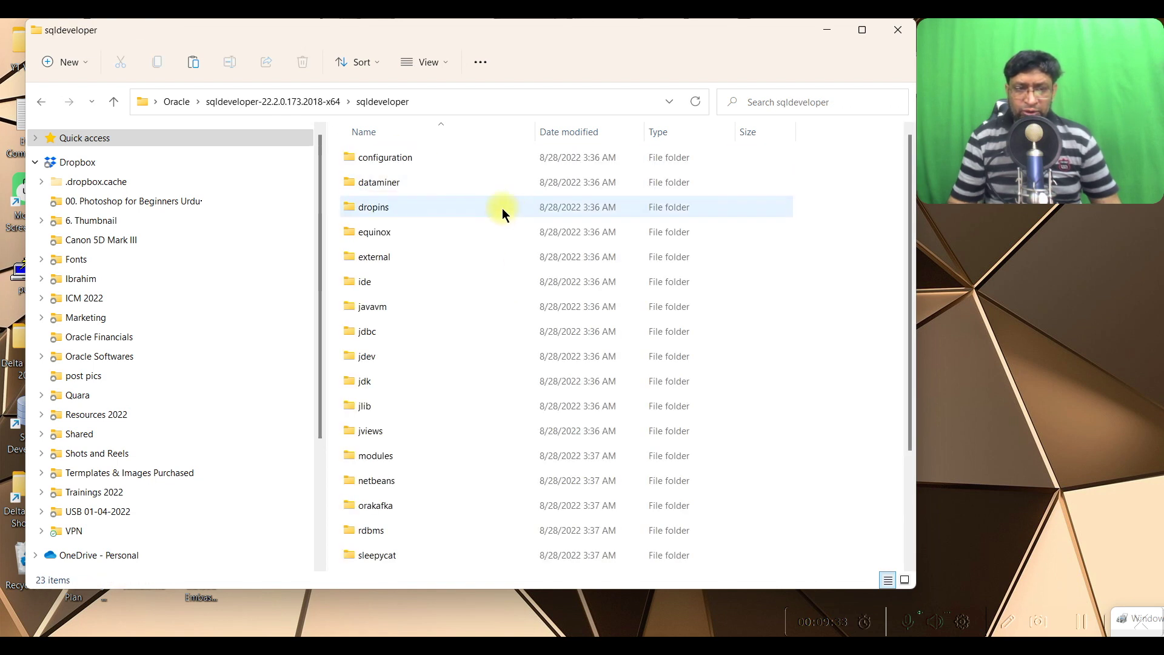
{"action": "scroll", "coordinate": [537, 330], "scroll_direction": "down", "scroll_amount": 2}
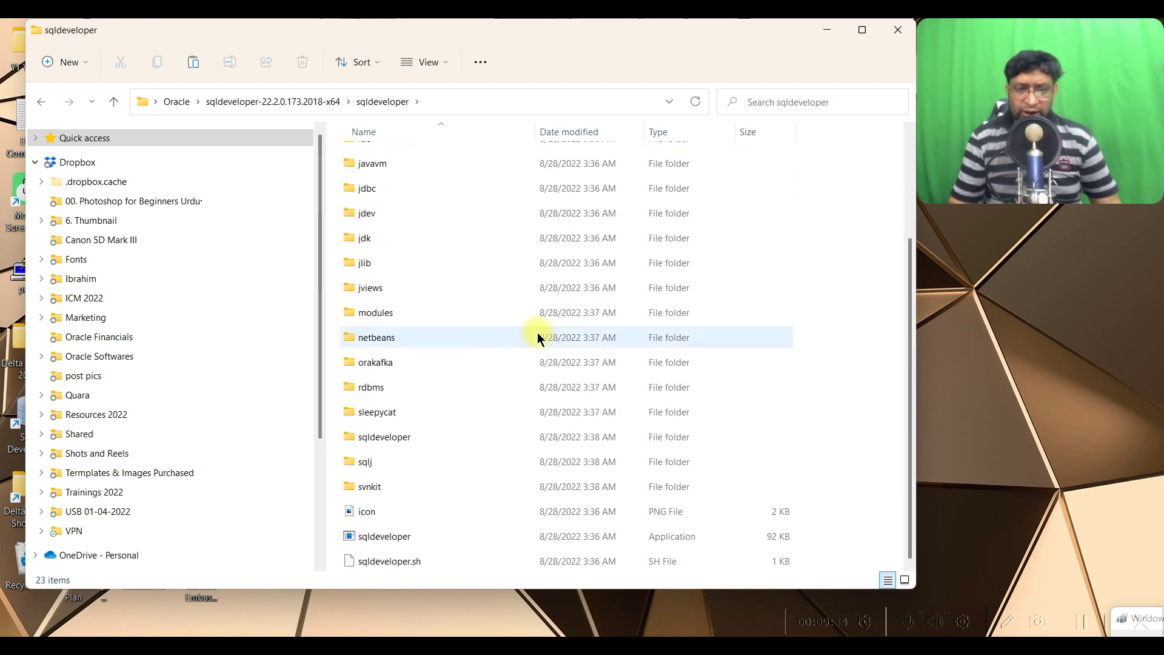
{"action": "double_click", "coordinate": [397, 539]}
{"action": "left_click", "coordinate": [445, 386]}
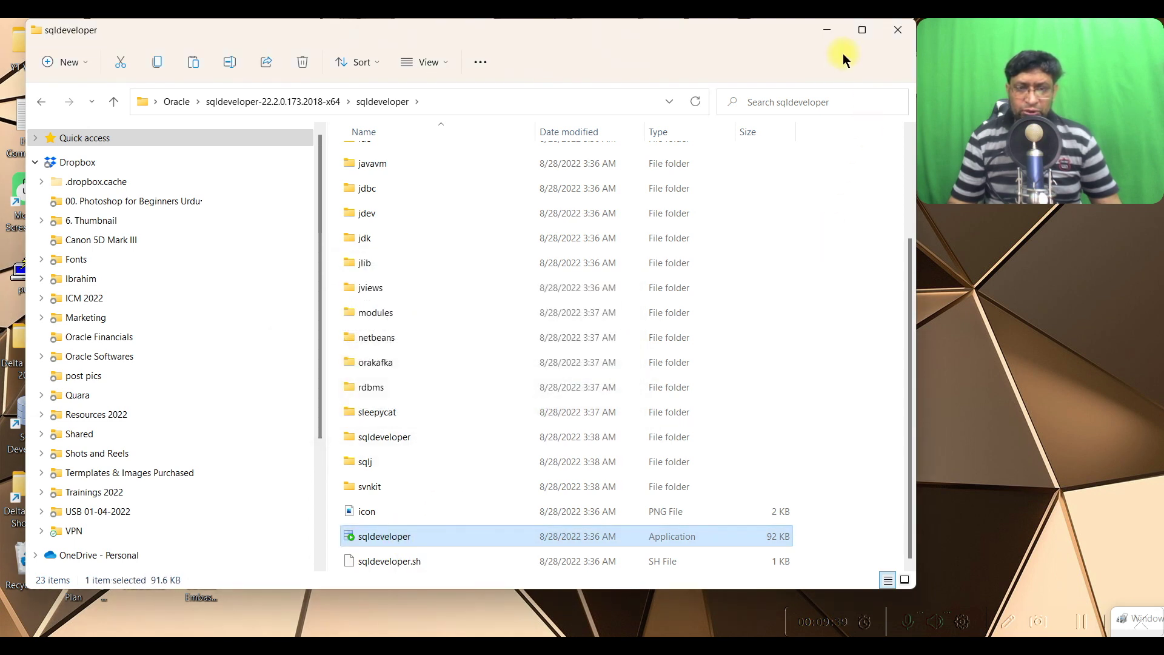
{"action": "left_click", "coordinate": [831, 29]}
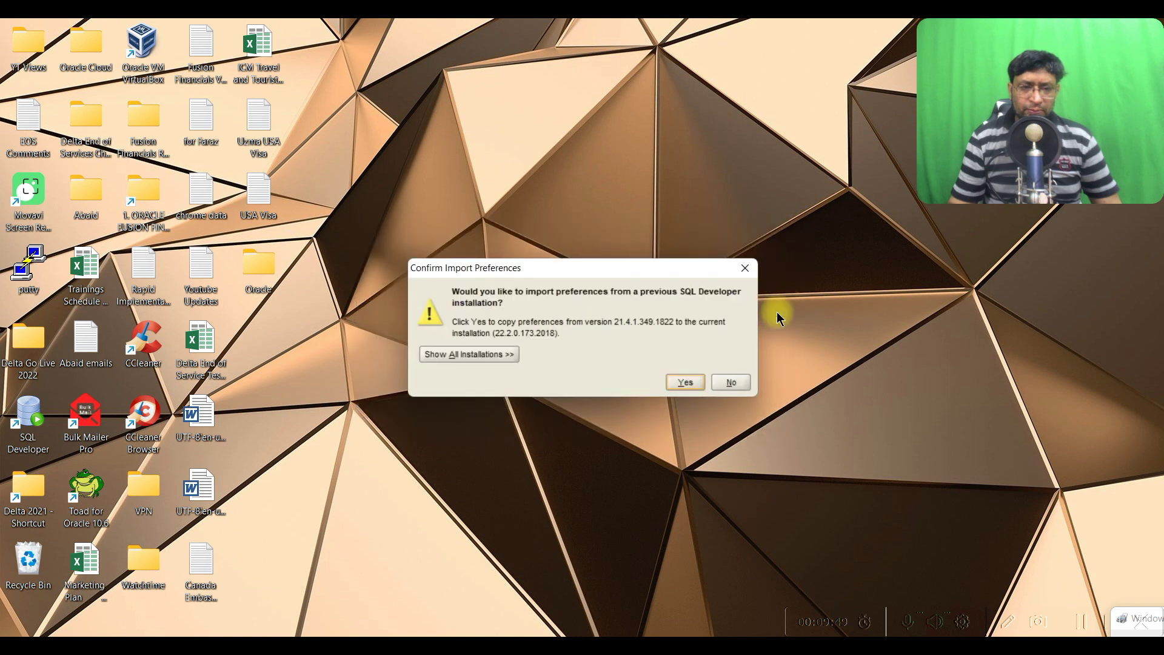
Import the earlier version's preferences, maximize SQL Developer, and start a new database connection
{"action": "left_click", "coordinate": [672, 377]}
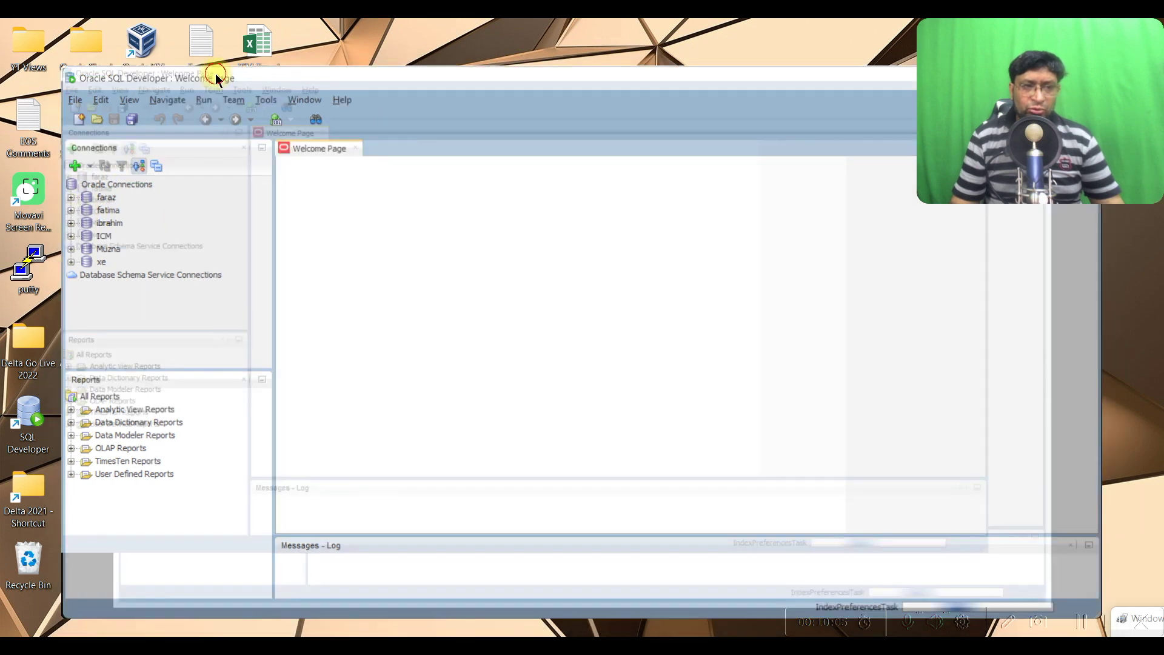
{"action": "double_click", "coordinate": [211, 81]}
{"action": "left_click", "coordinate": [17, 132]}
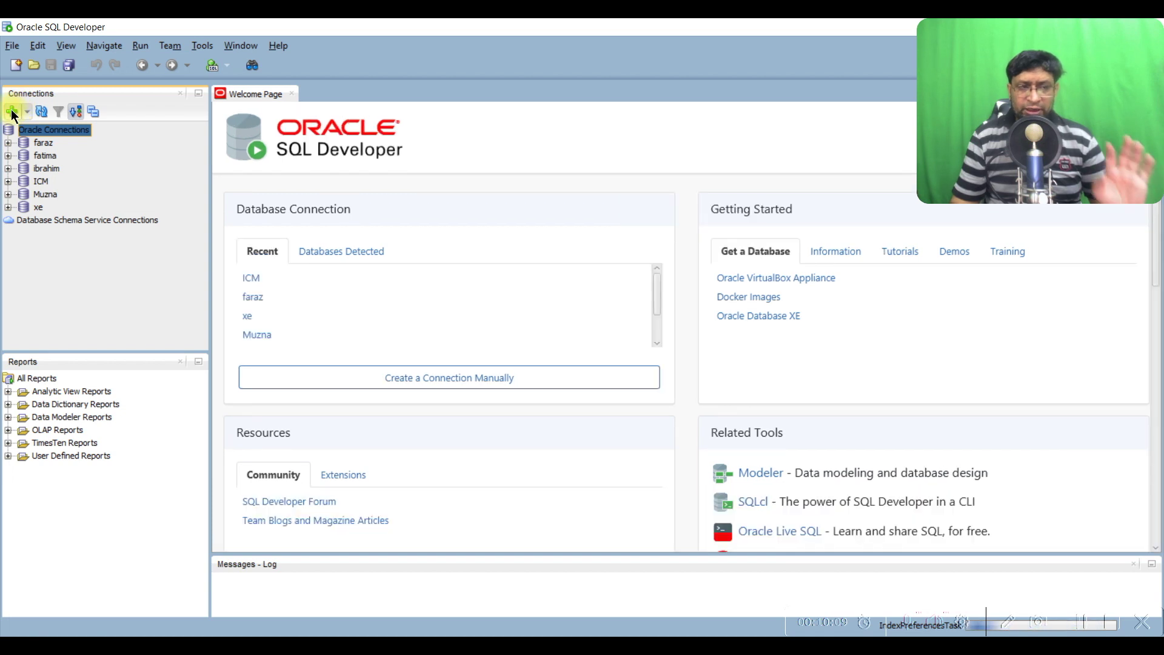
{"action": "left_click", "coordinate": [12, 113]}
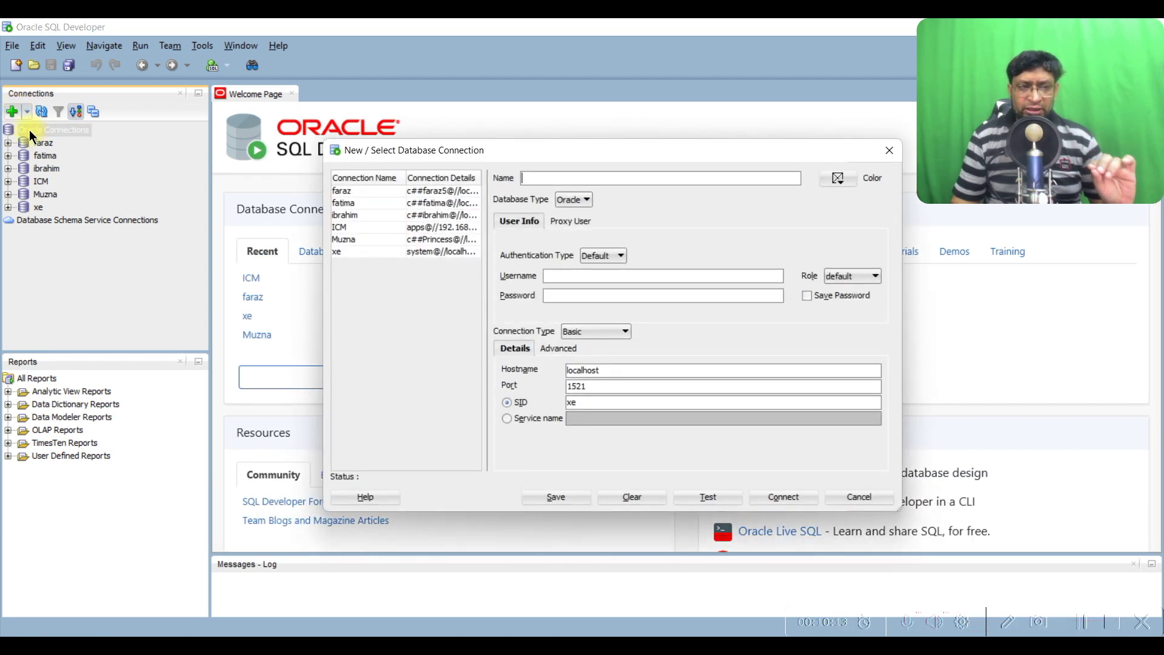
Name the new connection 'test' and enter the system username and its password
{"action": "left_click", "coordinate": [606, 175]}
{"action": "type", "text": "test"}
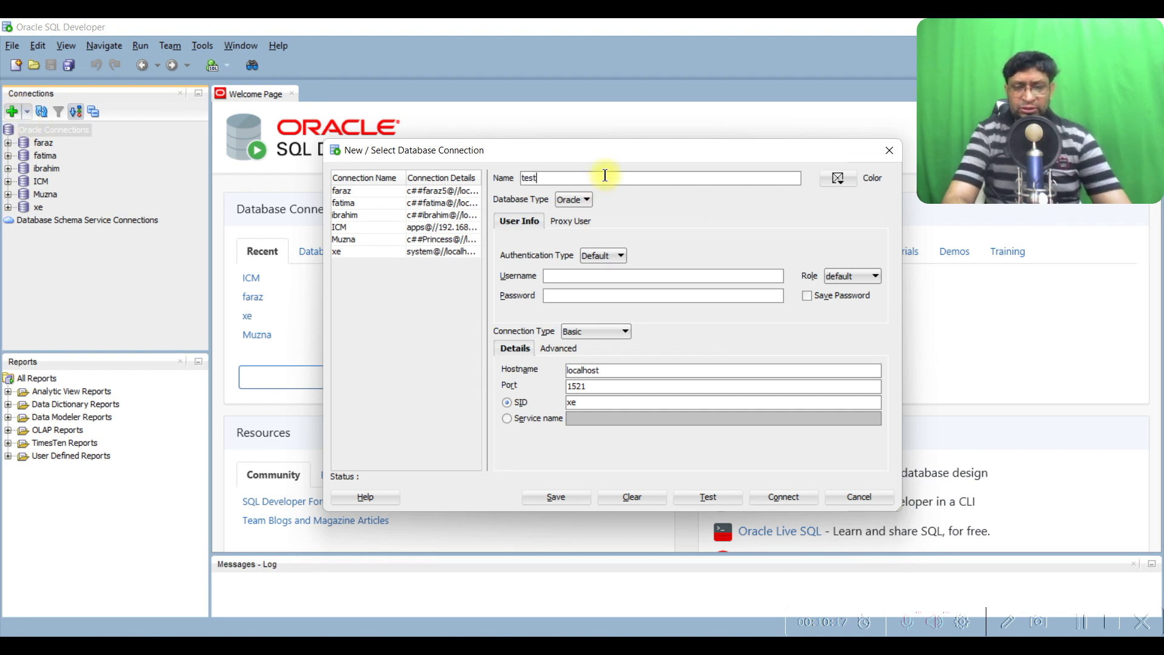
{"action": "left_click", "coordinate": [603, 282]}
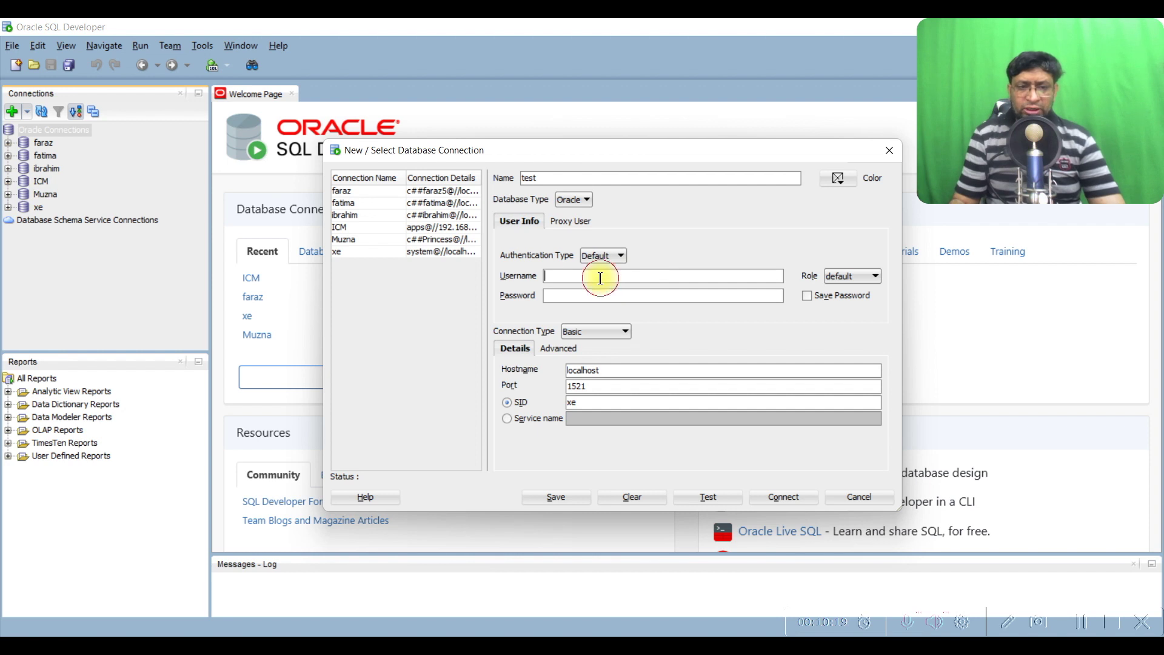
{"action": "type", "text": "system"}
{"action": "key", "text": "Tab"}
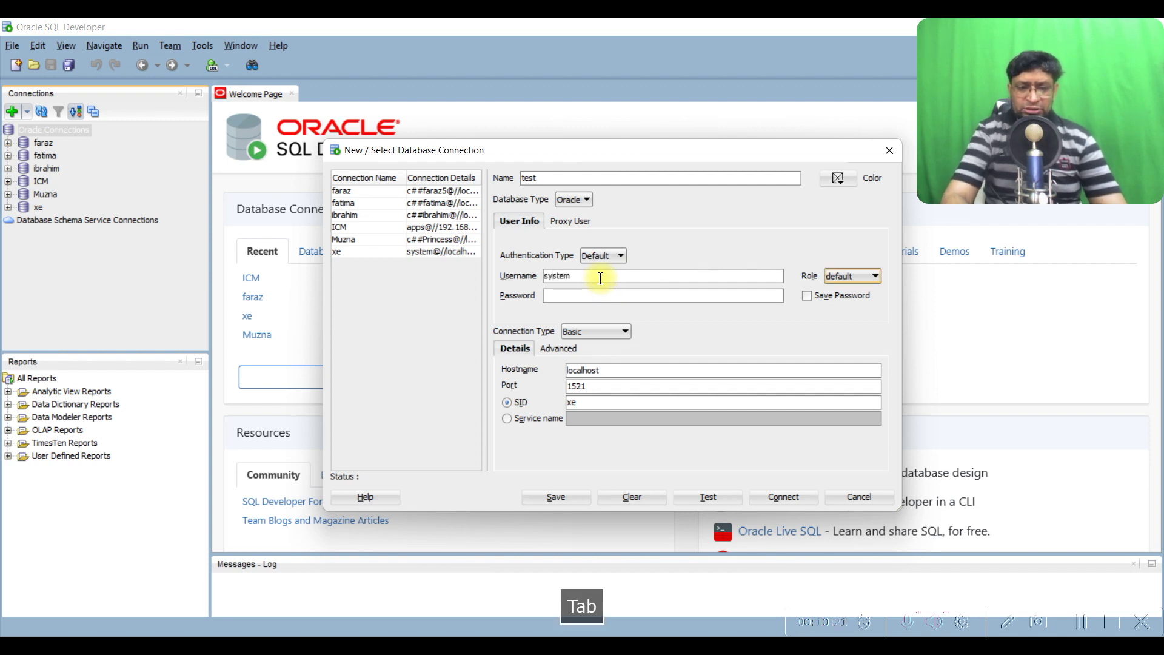
{"action": "key", "text": "Tab"}
{"action": "type", "text": "oracle"}
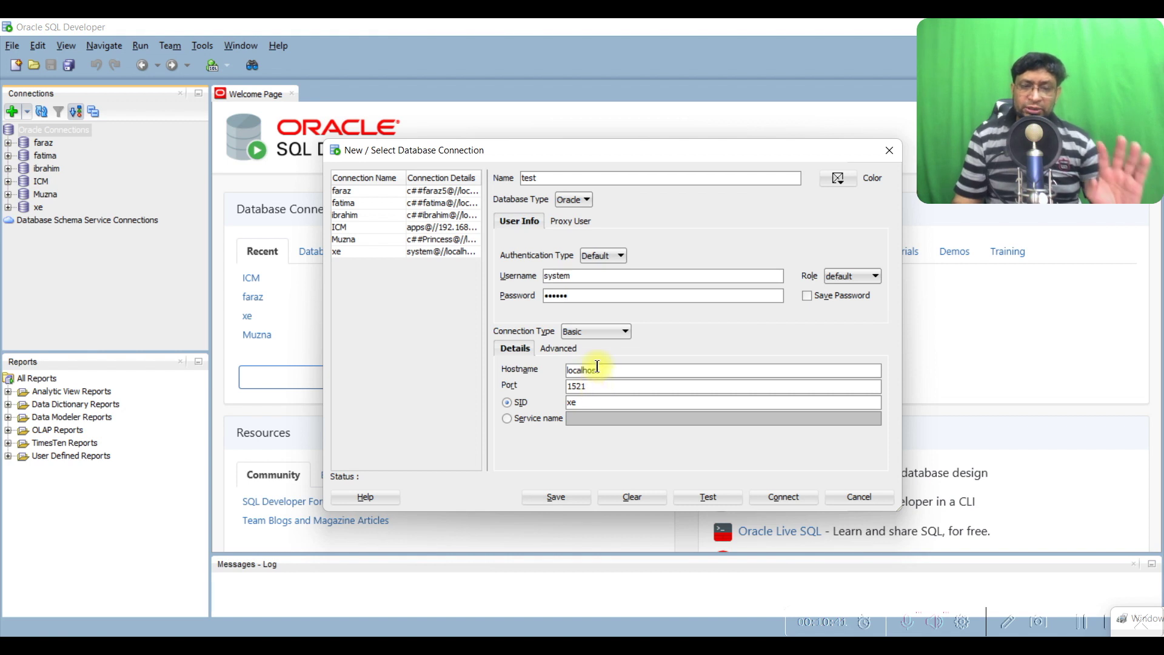
Keep hostname localhost, port 1521 and SID xe, test the connection successfully, then connect
{"action": "double_click", "coordinate": [608, 372]}
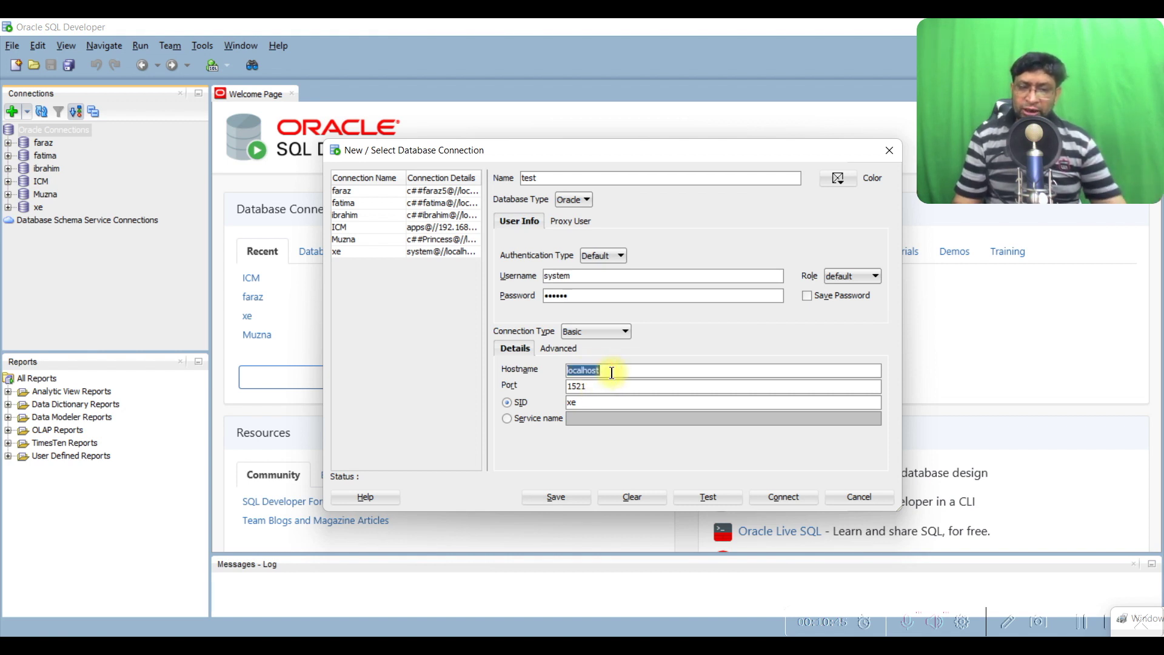
{"action": "double_click", "coordinate": [596, 386]}
{"action": "double_click", "coordinate": [598, 402]}
{"action": "left_click", "coordinate": [708, 496]}
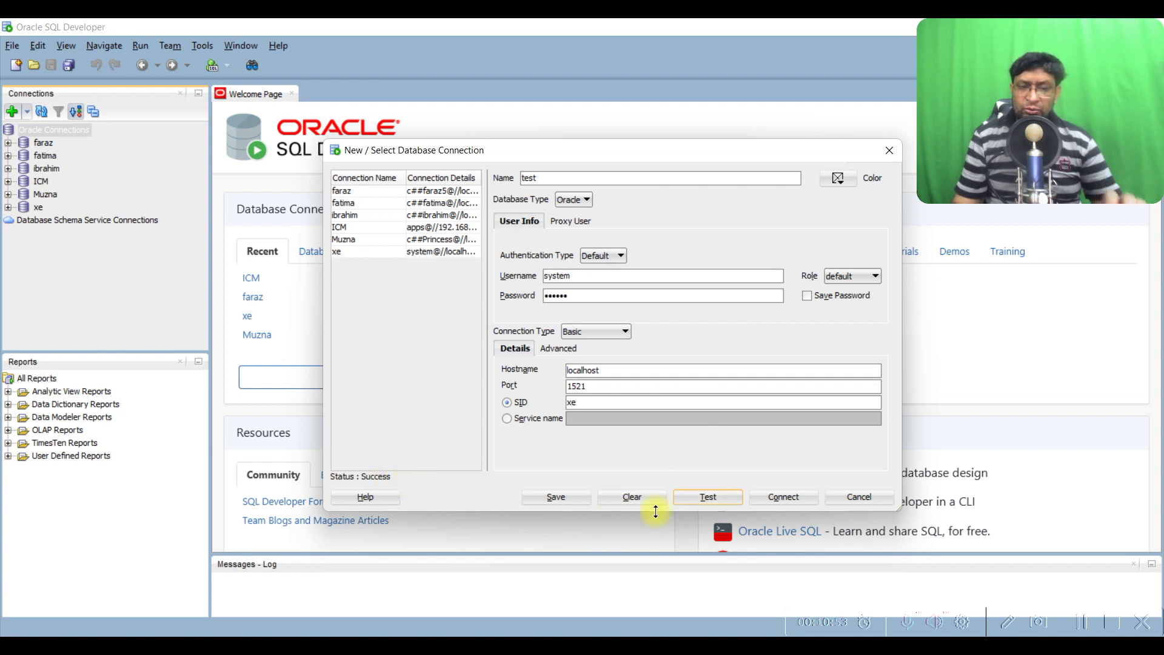
{"action": "left_click", "coordinate": [799, 501]}
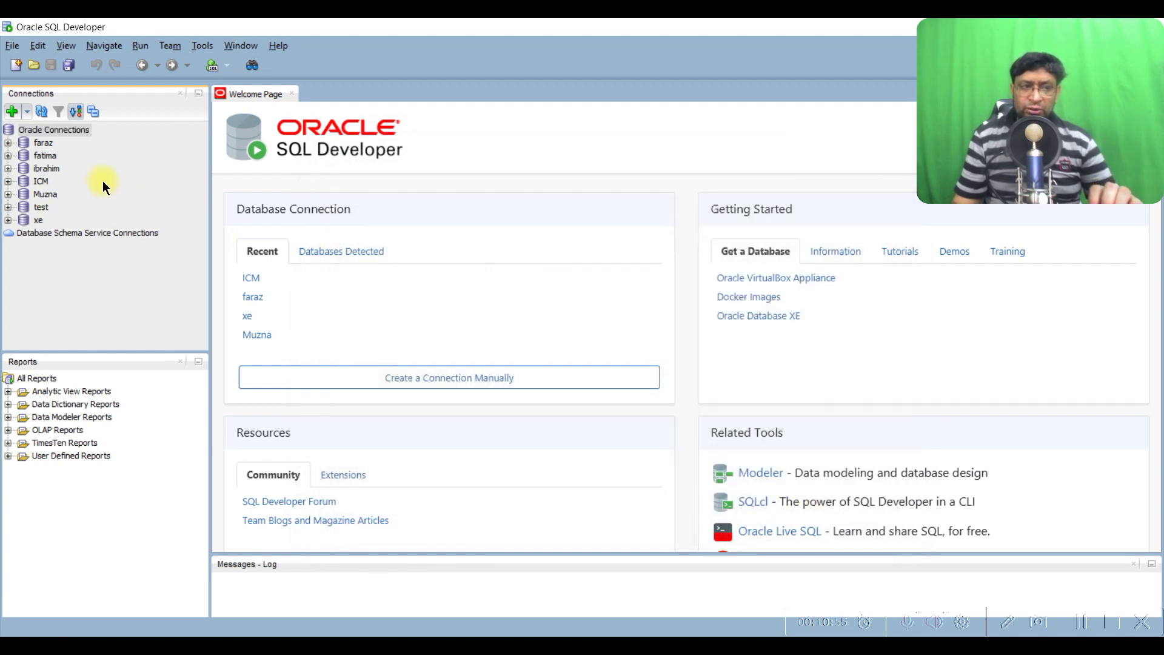
Run 'select * from cat' in the test worksheet, fetching 50 TABLE_NAME/TABLE_TYPE rows
{"action": "left_click", "coordinate": [40, 207]}
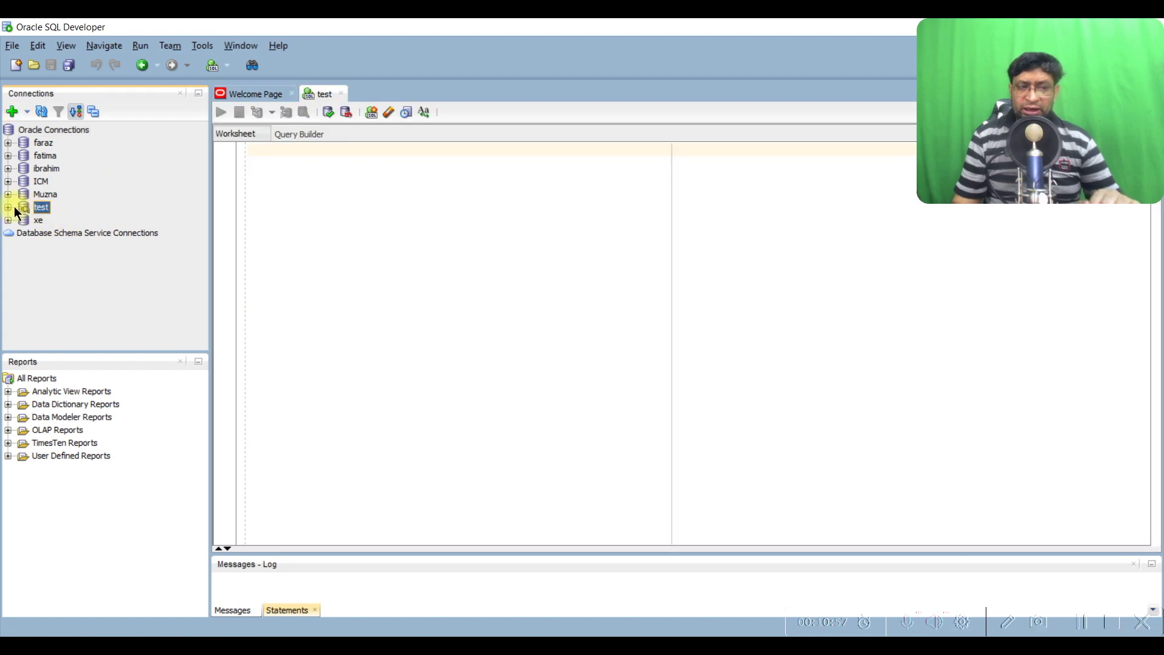
{"action": "left_click", "coordinate": [313, 191]}
{"action": "type", "text": "se"}
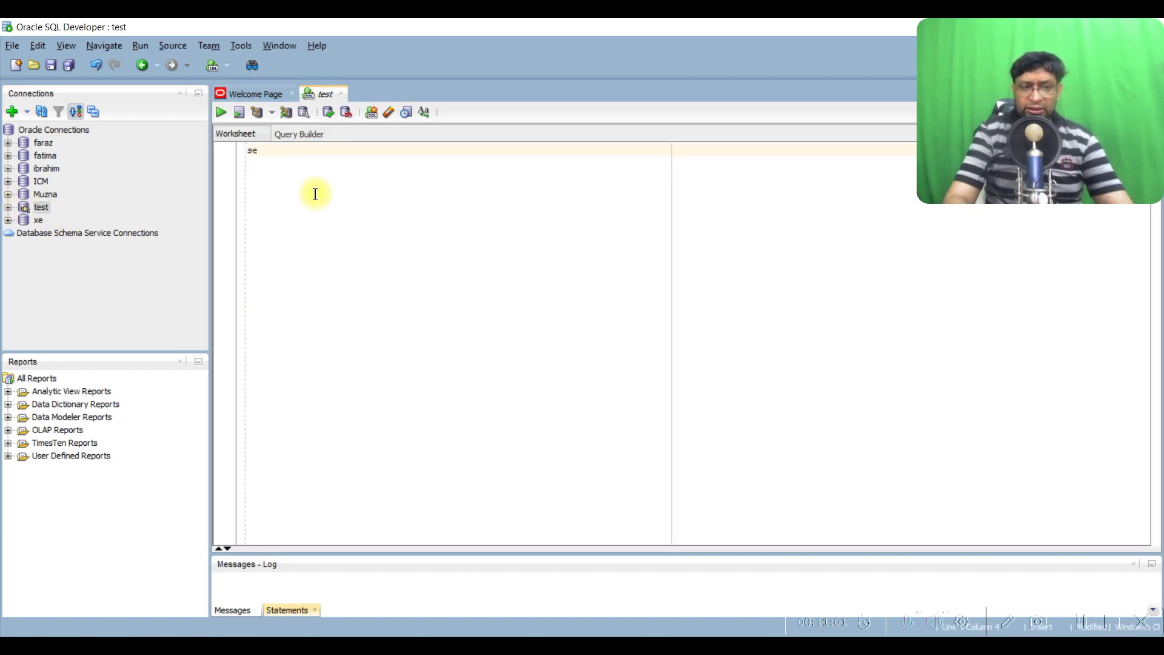
{"action": "type", "text": "lect * "}
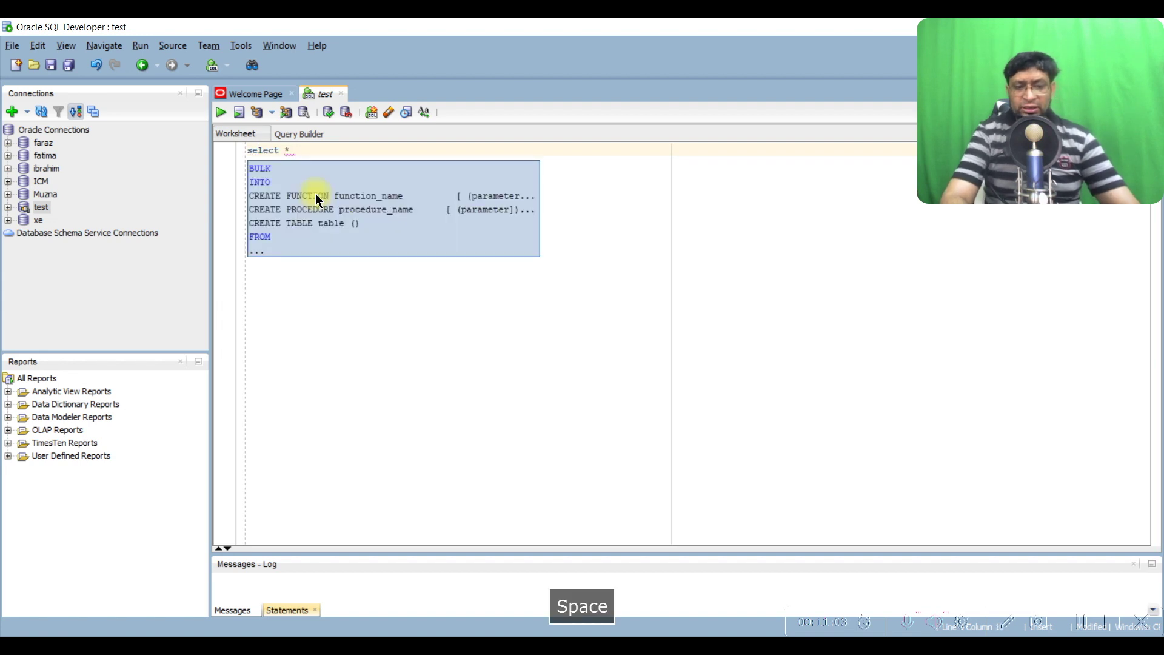
{"action": "type", "text": "from cat"}
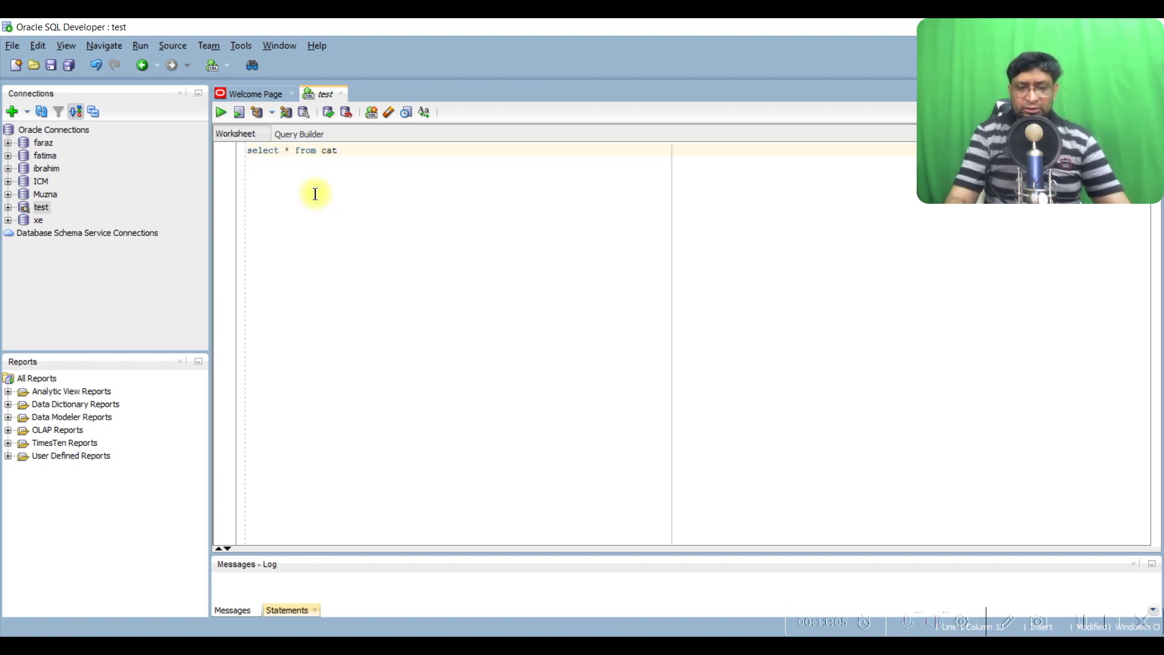
{"action": "key", "text": "ctrl+Return"}
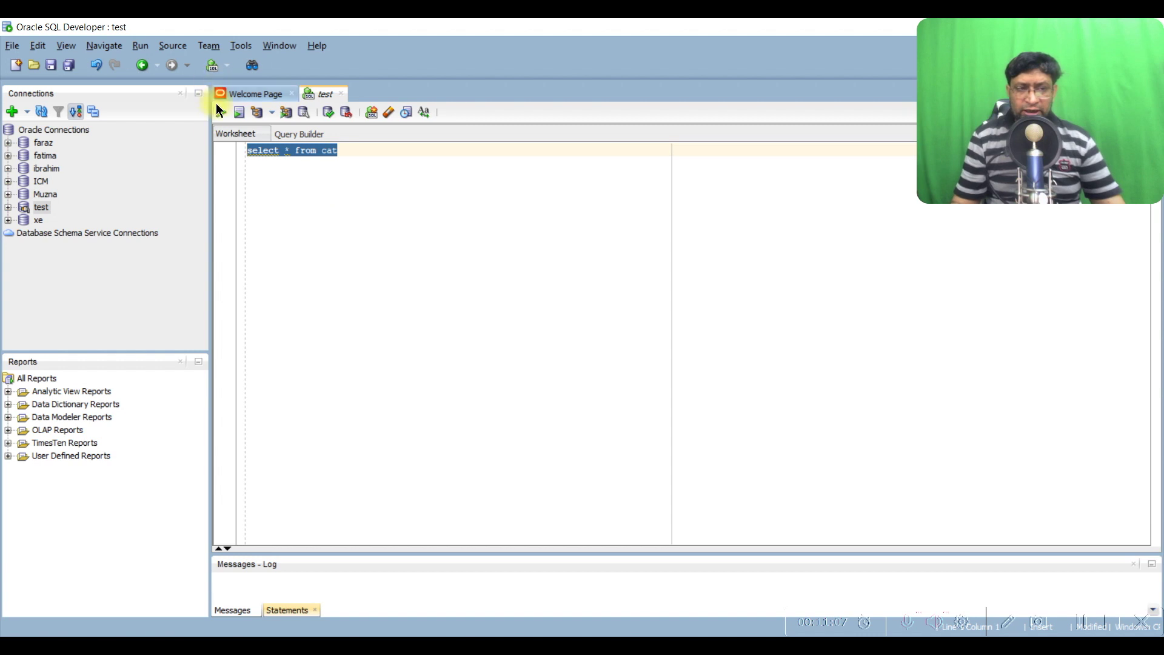
{"action": "left_click", "coordinate": [221, 113]}
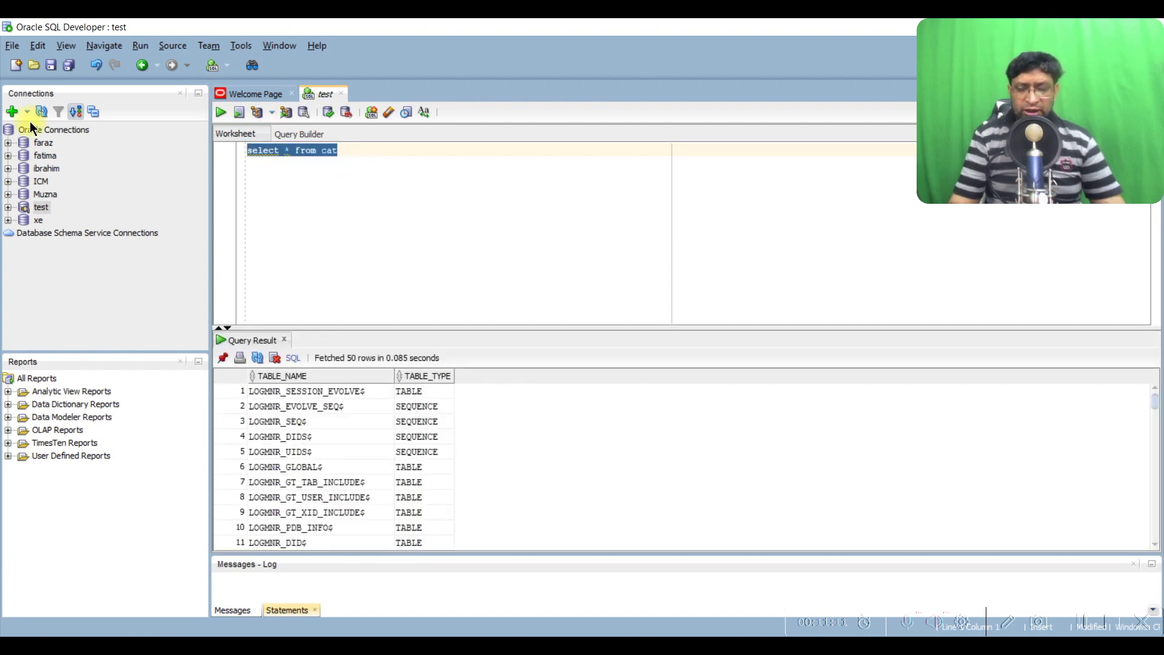
{"action": "key", "text": "ctrl+Return"}
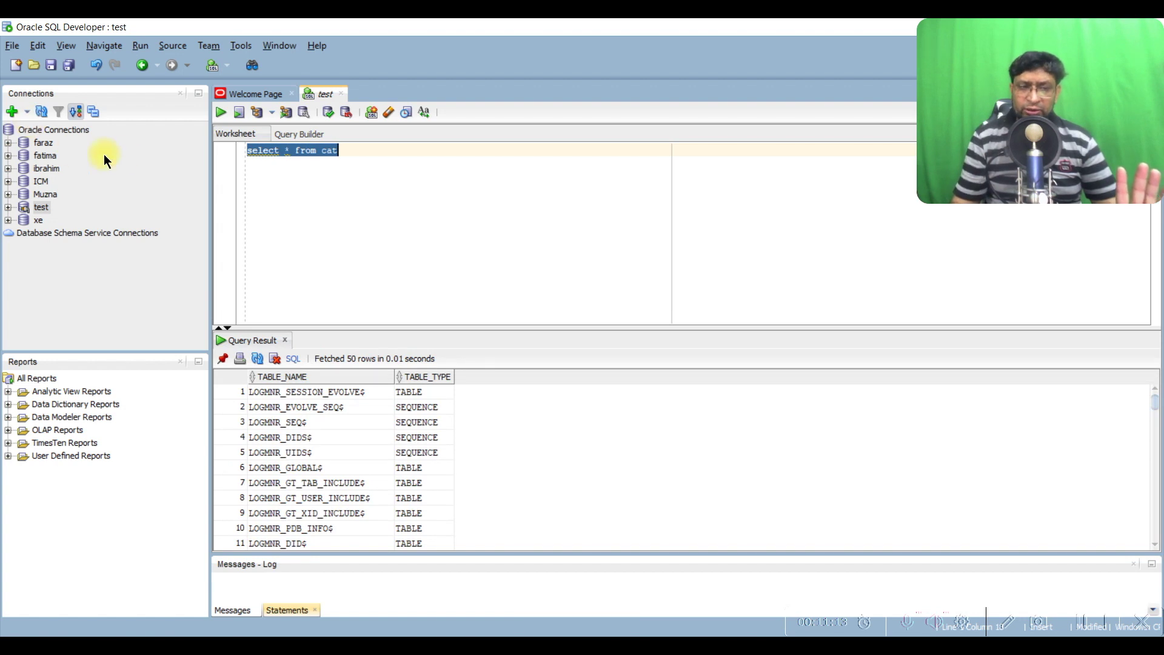